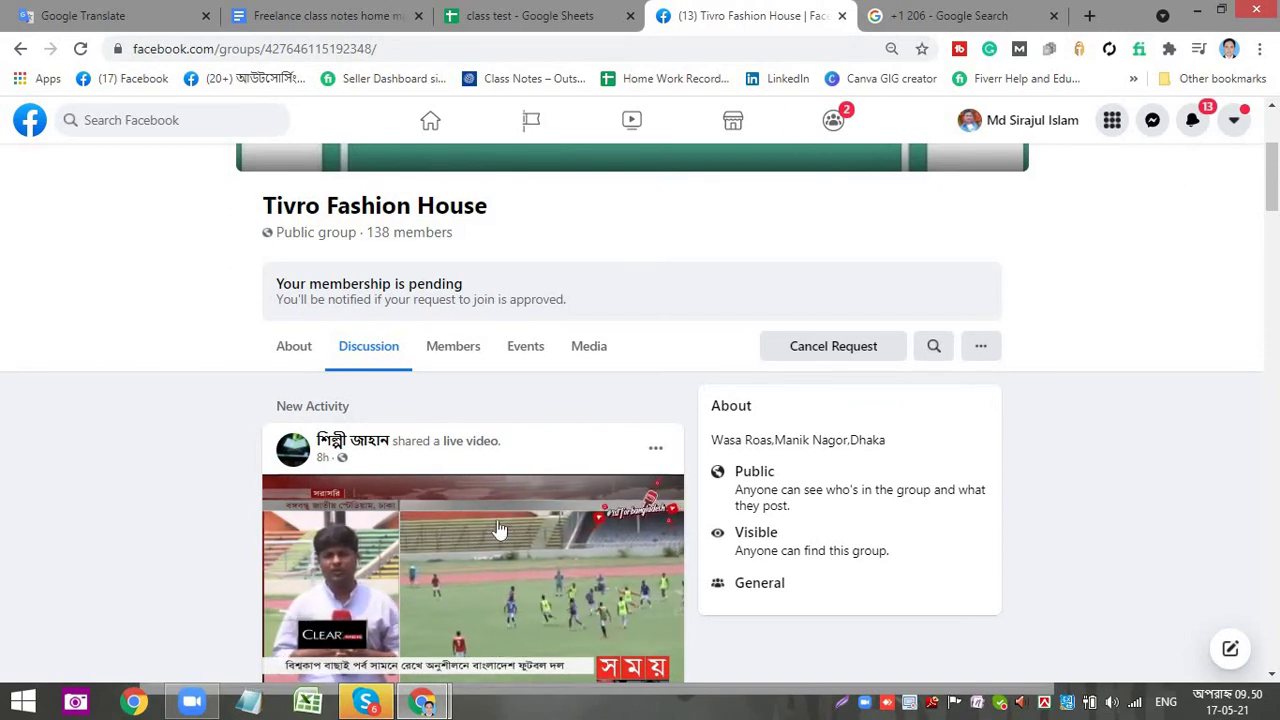
- Look over the Tivro Fashion House group page and return to the earlier Facebook pages
{"action": "scroll", "coordinate": [540, 524], "scroll_direction": "down", "scroll_amount": 3}
{"action": "scroll", "coordinate": [540, 524], "scroll_direction": "up", "scroll_amount": 15}
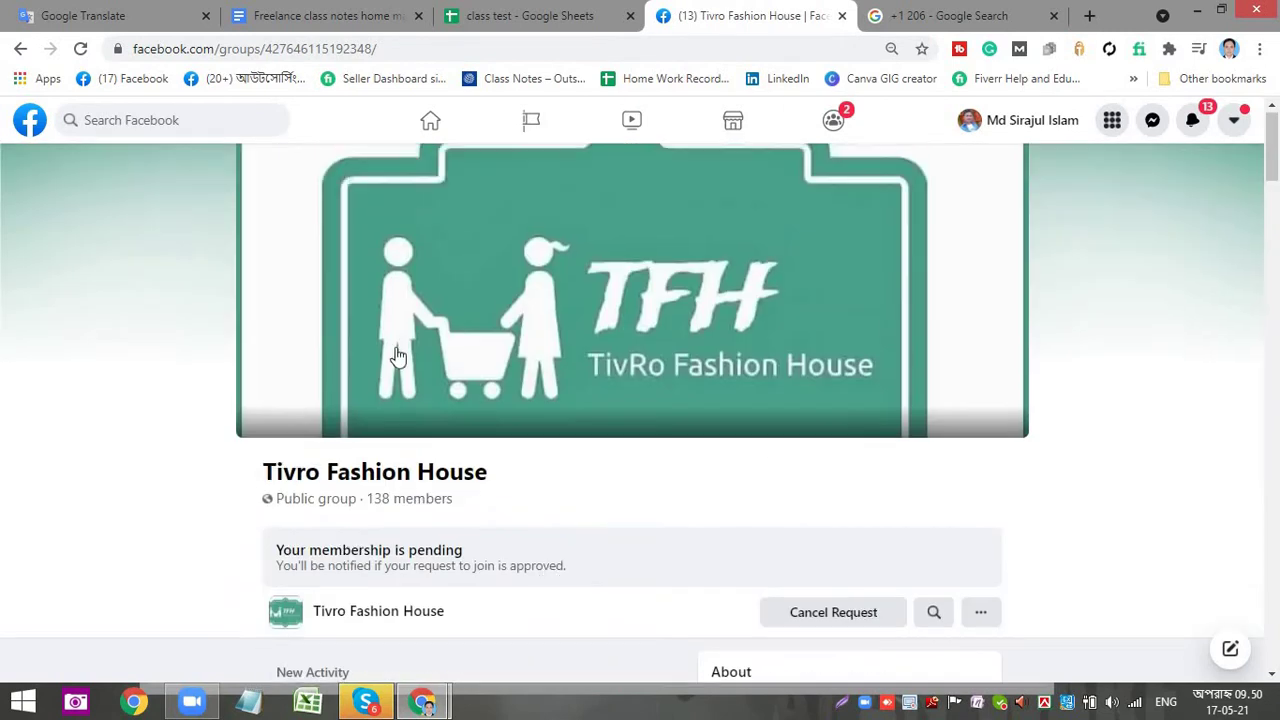
{"action": "left_click", "coordinate": [21, 50]}
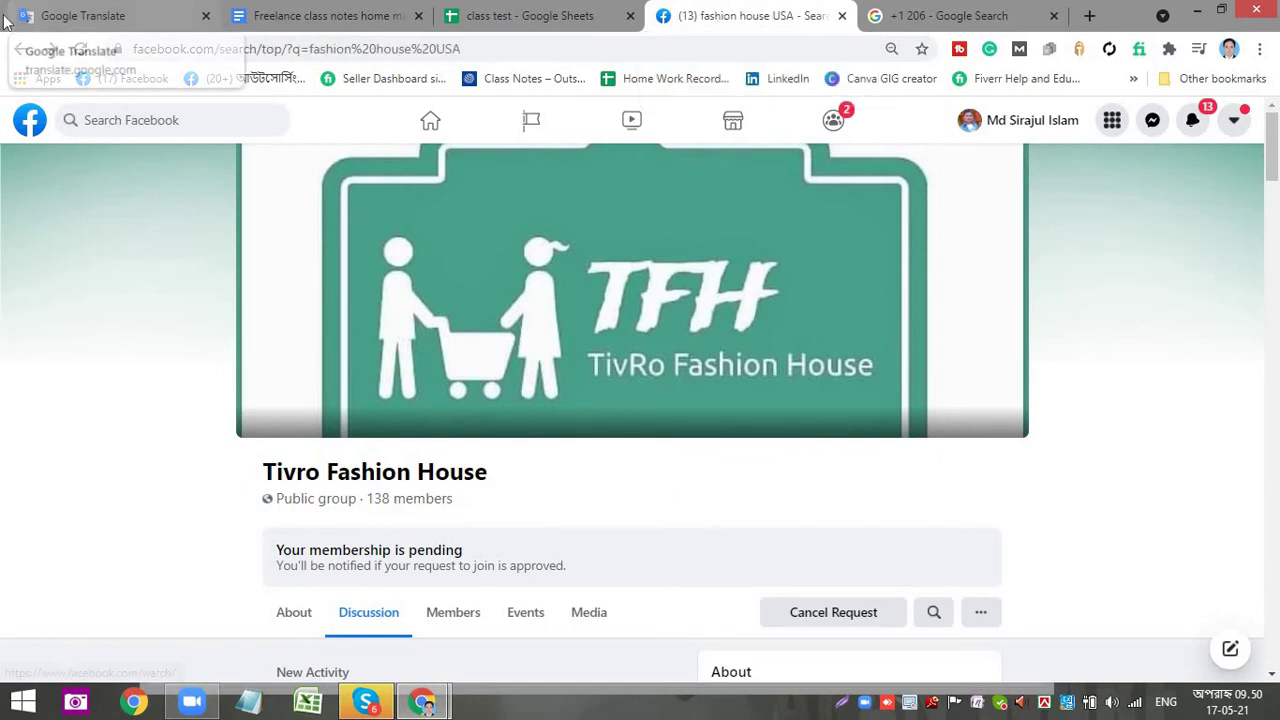
{"action": "left_click", "coordinate": [21, 52]}
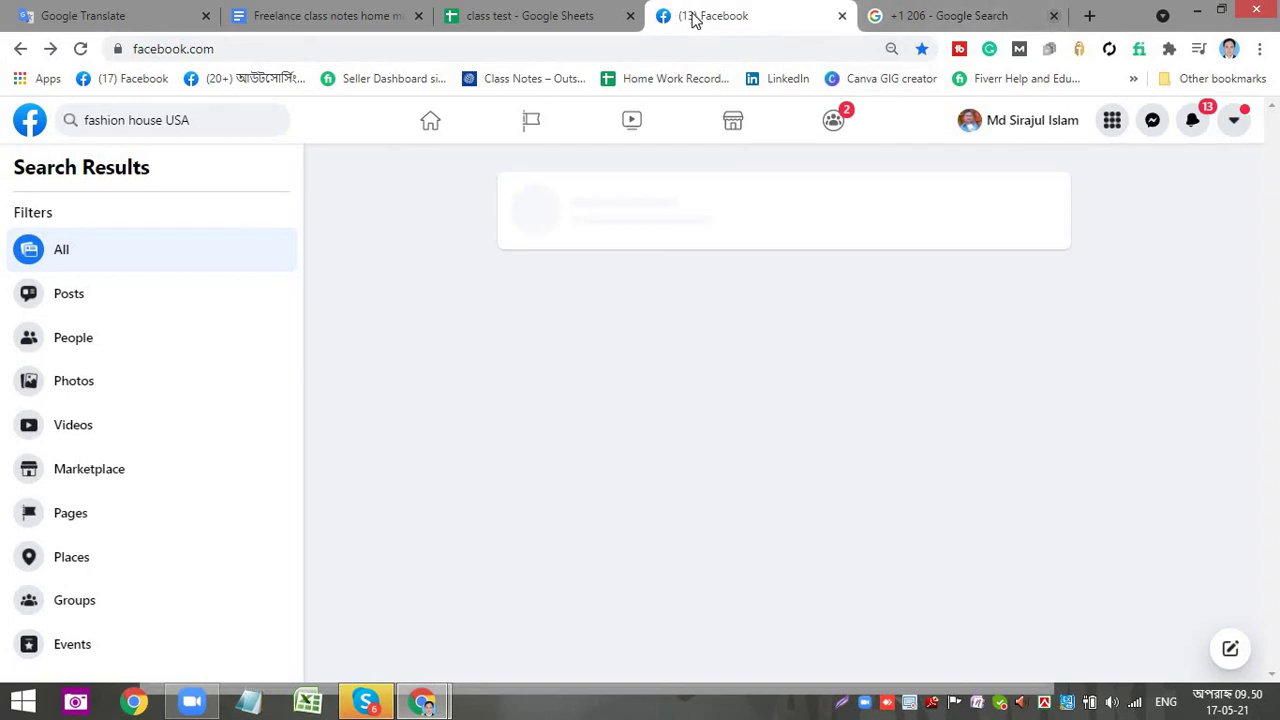
{"action": "key", "text": "alt+Left"}
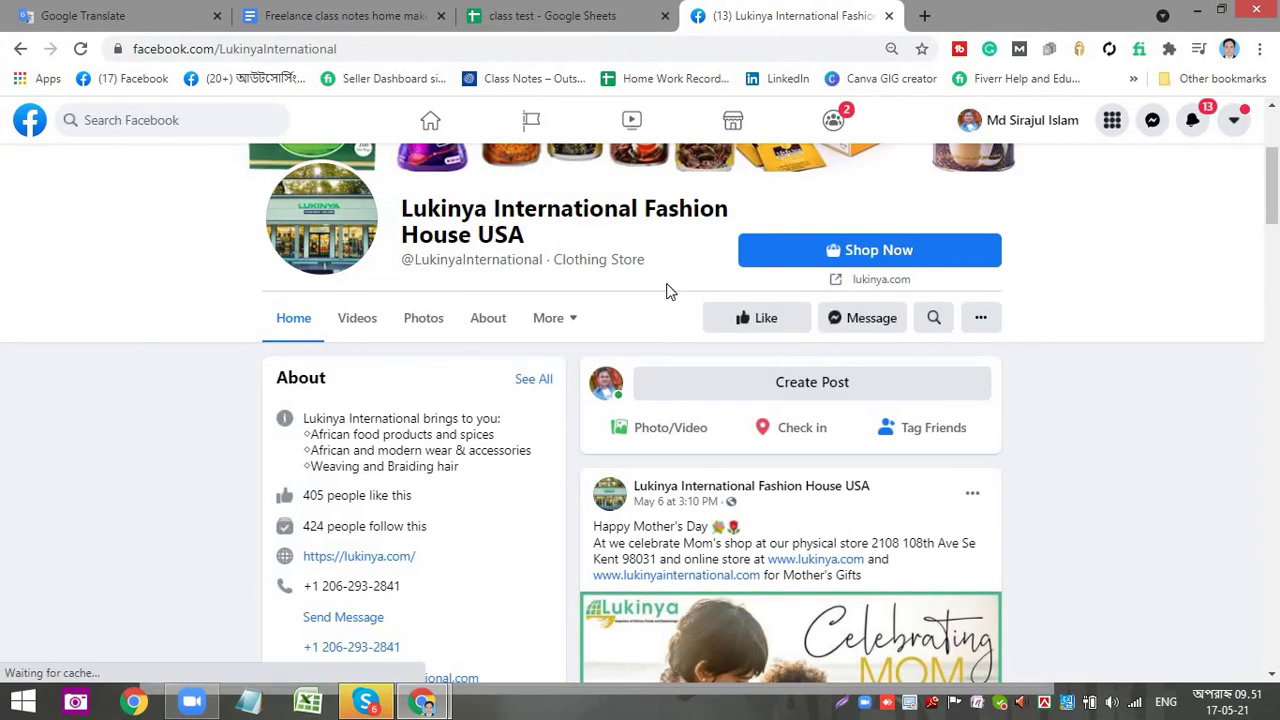
- Switch to the class test spreadsheet, reload it and look over the entries under FacebooK AC Name
{"action": "left_click", "coordinate": [546, 10]}
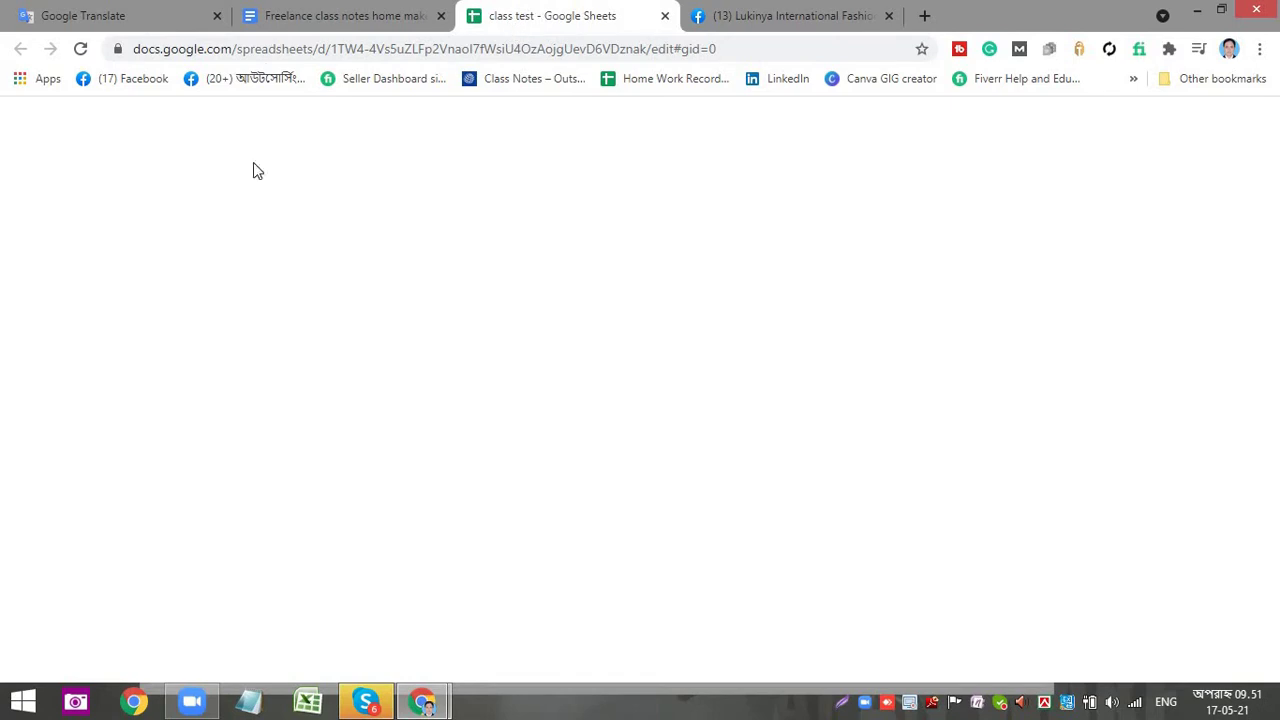
{"action": "left_click", "coordinate": [80, 48]}
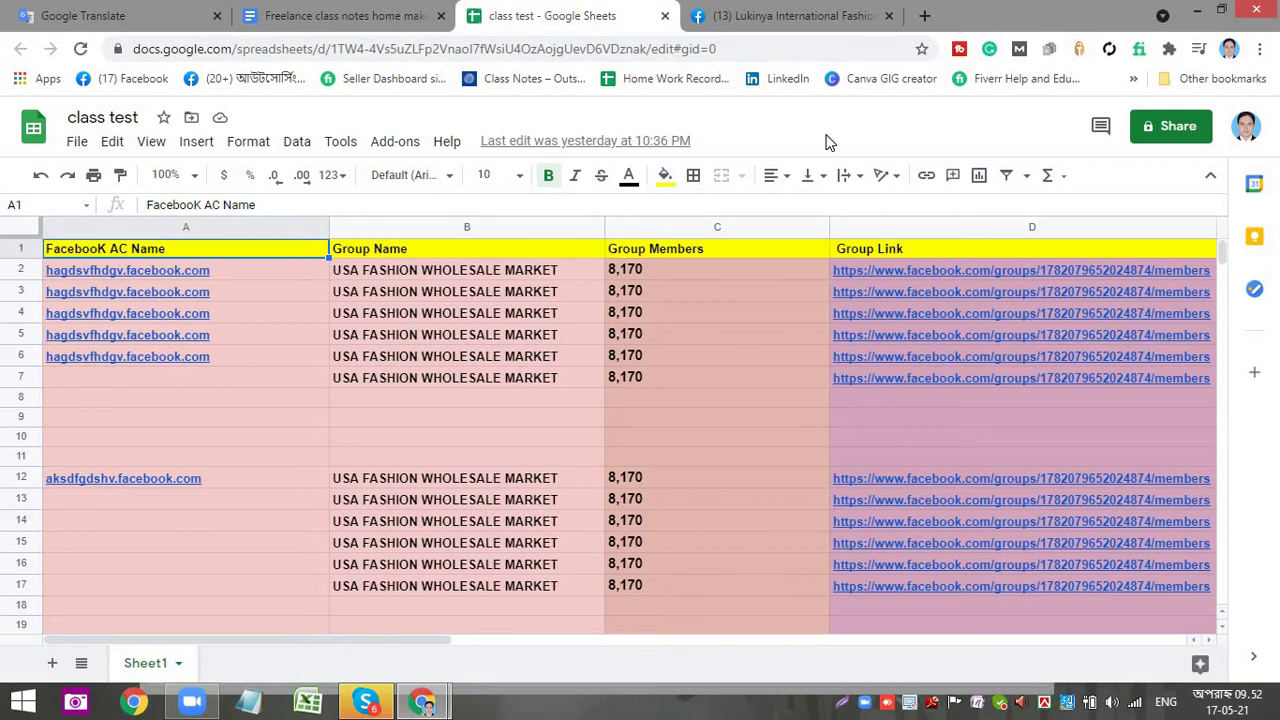
{"action": "left_click", "coordinate": [262, 335]}
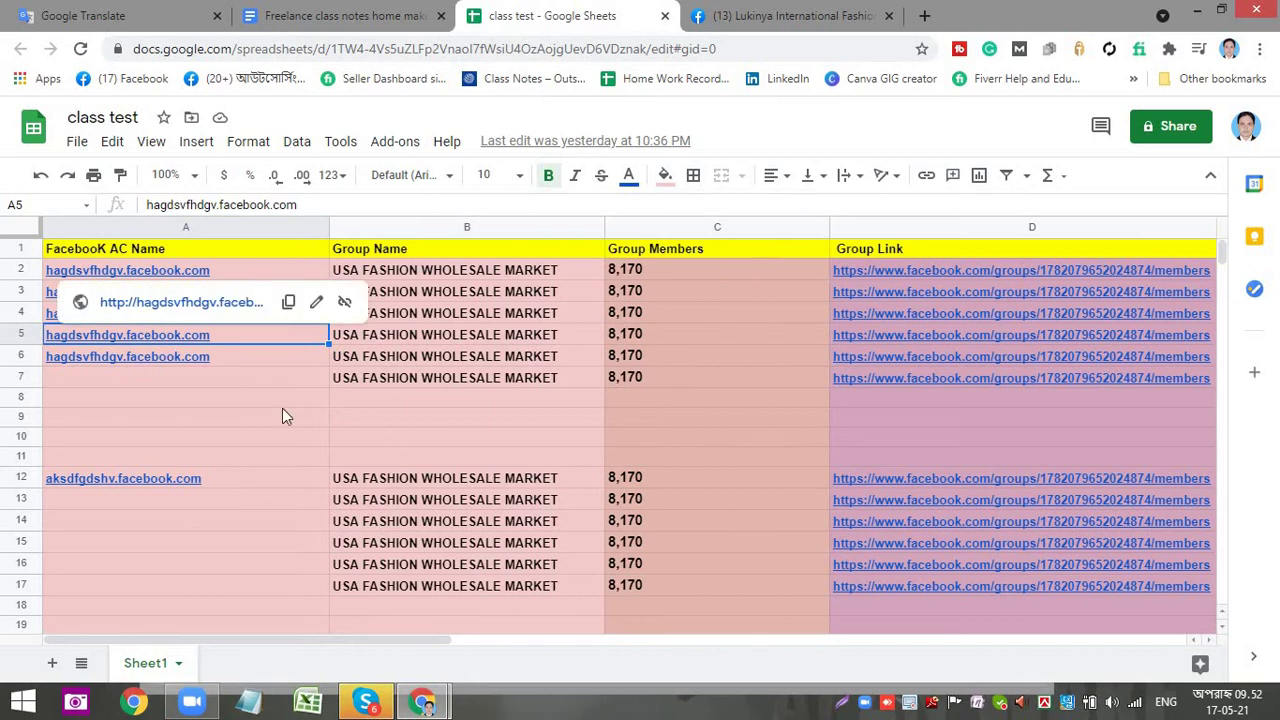
{"action": "left_click", "coordinate": [254, 390]}
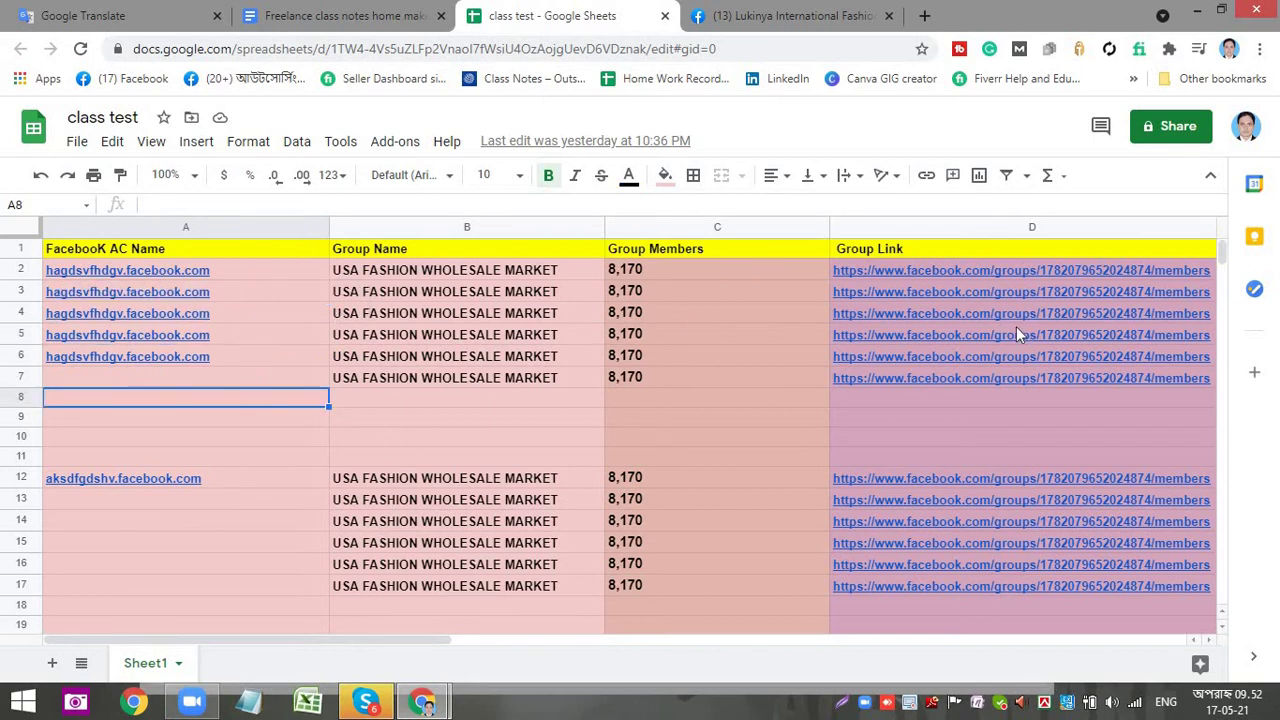
{"action": "left_click", "coordinate": [281, 272]}
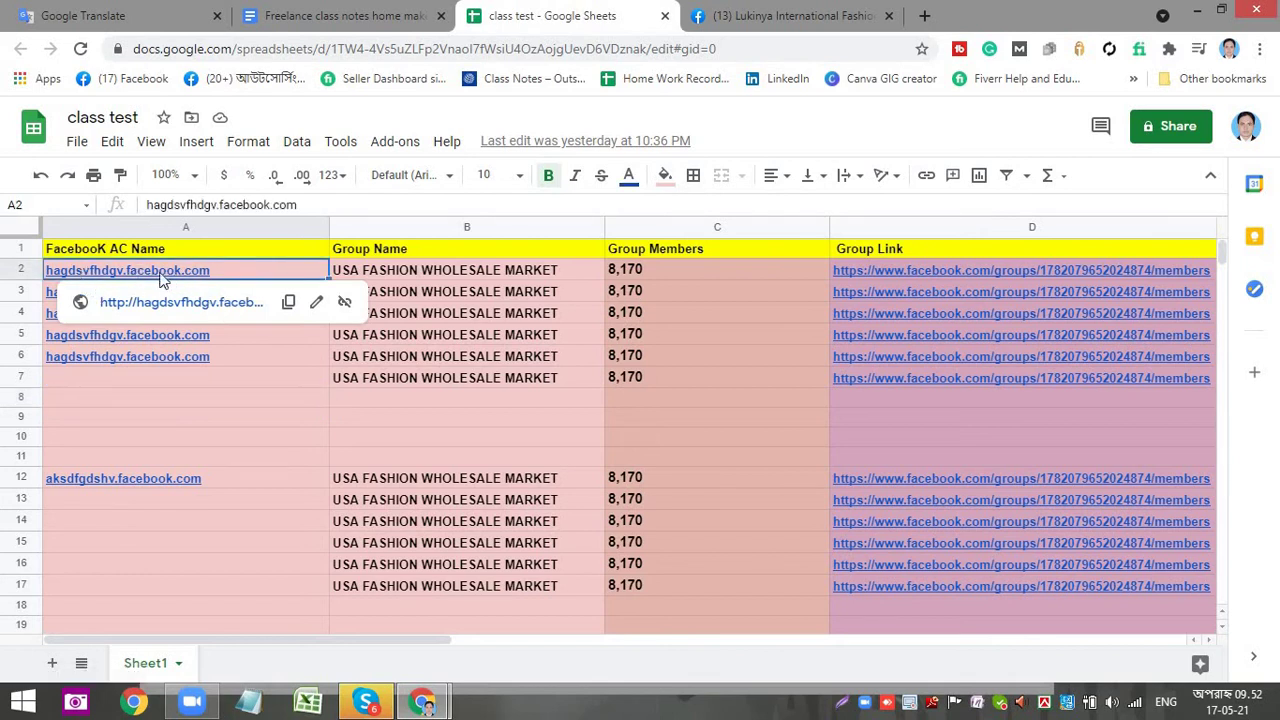
{"action": "left_click", "coordinate": [154, 403]}
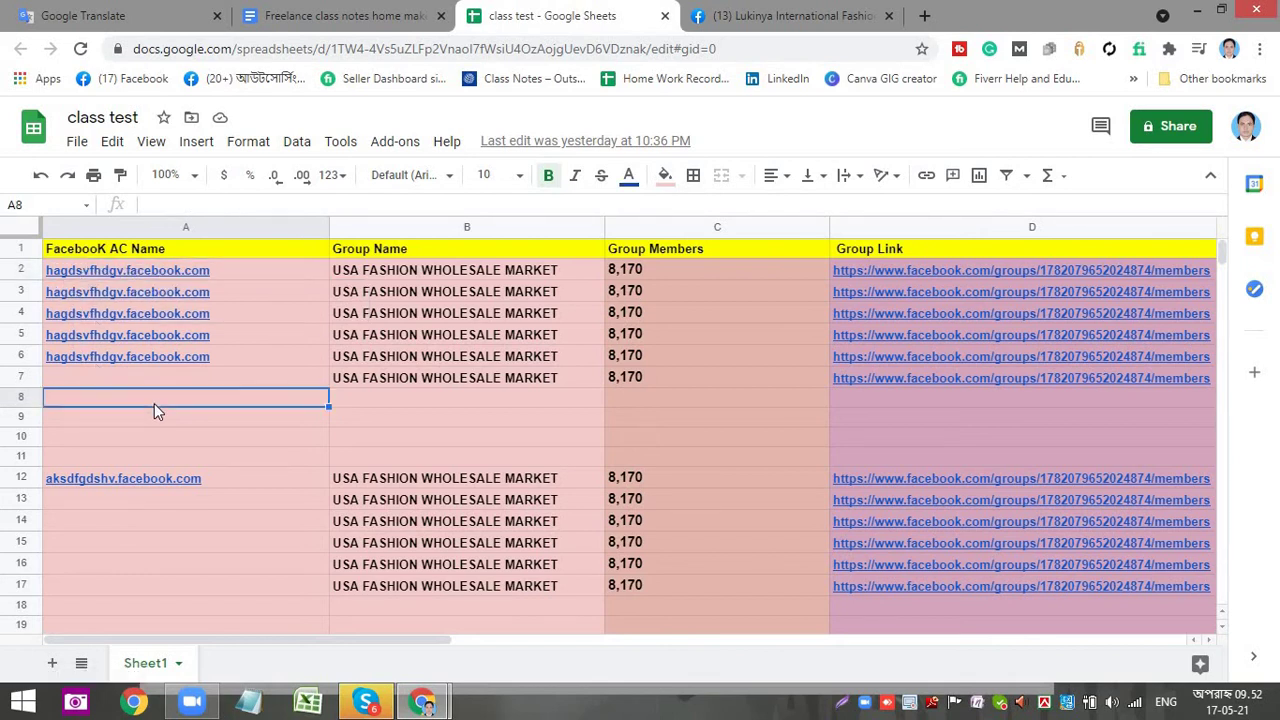
{"action": "left_click", "coordinate": [238, 278]}
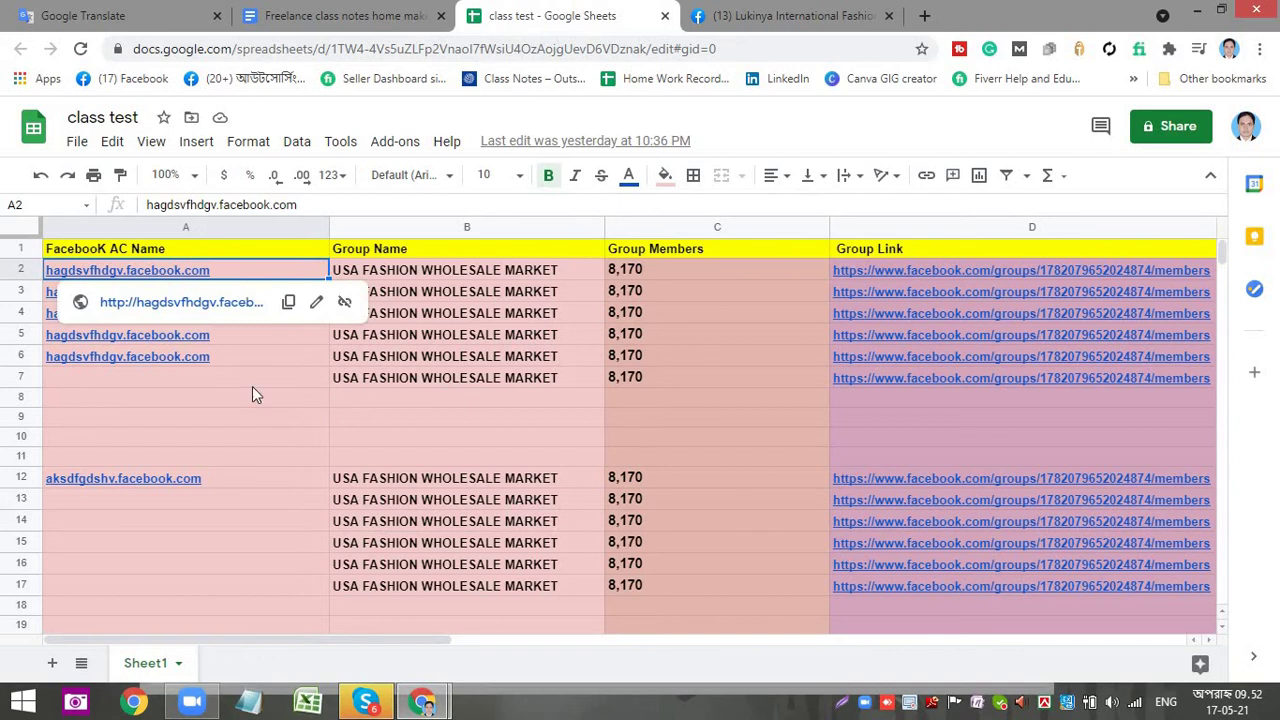
{"action": "left_click", "coordinate": [252, 384]}
- Clear the repeated Facebook account links from cells A3:A7, keeping the one in A2
{"action": "left_click", "coordinate": [240, 296]}
{"action": "left_click", "coordinate": [203, 385], "text": "shift"}
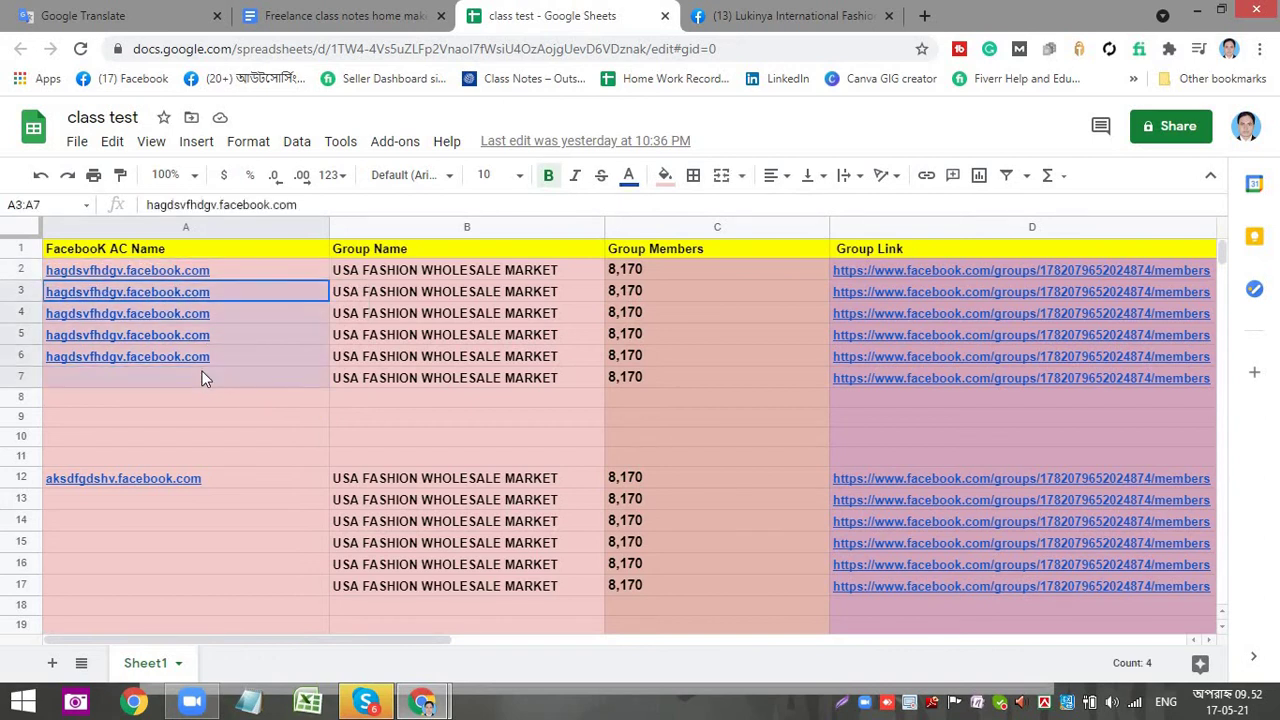
{"action": "key", "text": "Delete"}
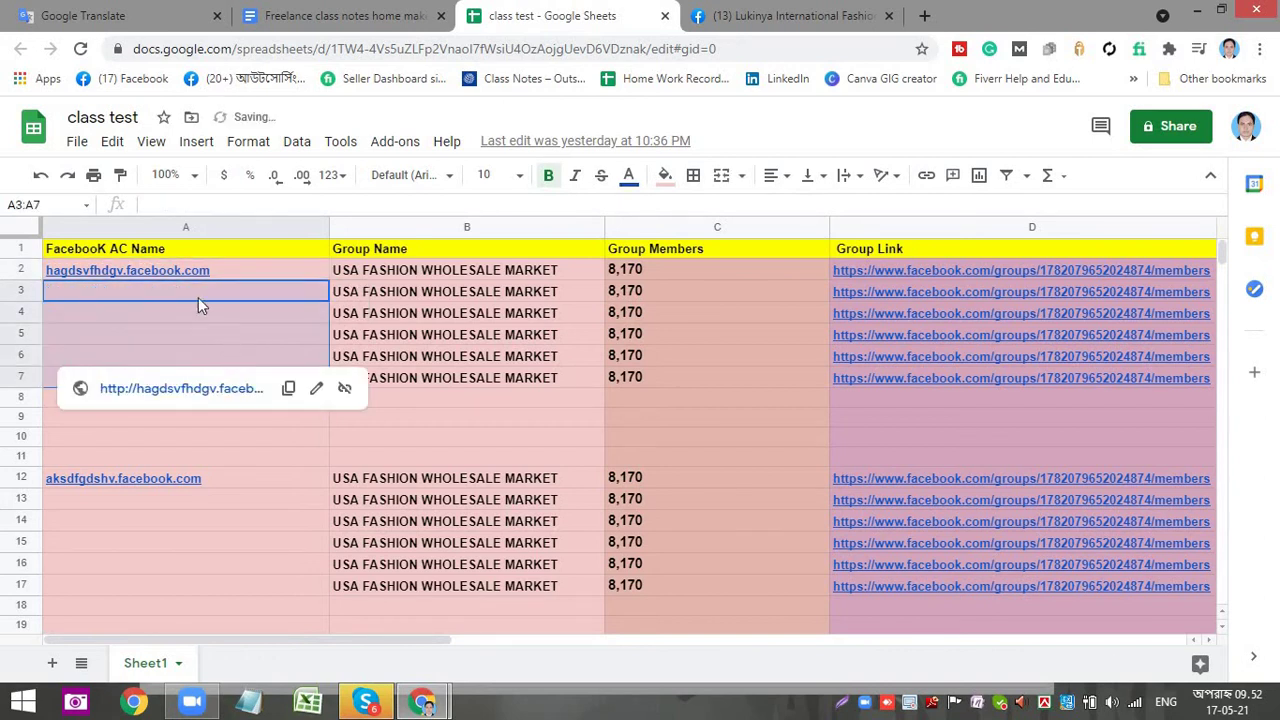
{"action": "left_click", "coordinate": [172, 293]}
- Clear the range A3:D7 to remove the repeated group names, member counts and group links
{"action": "left_click", "coordinate": [389, 277]}
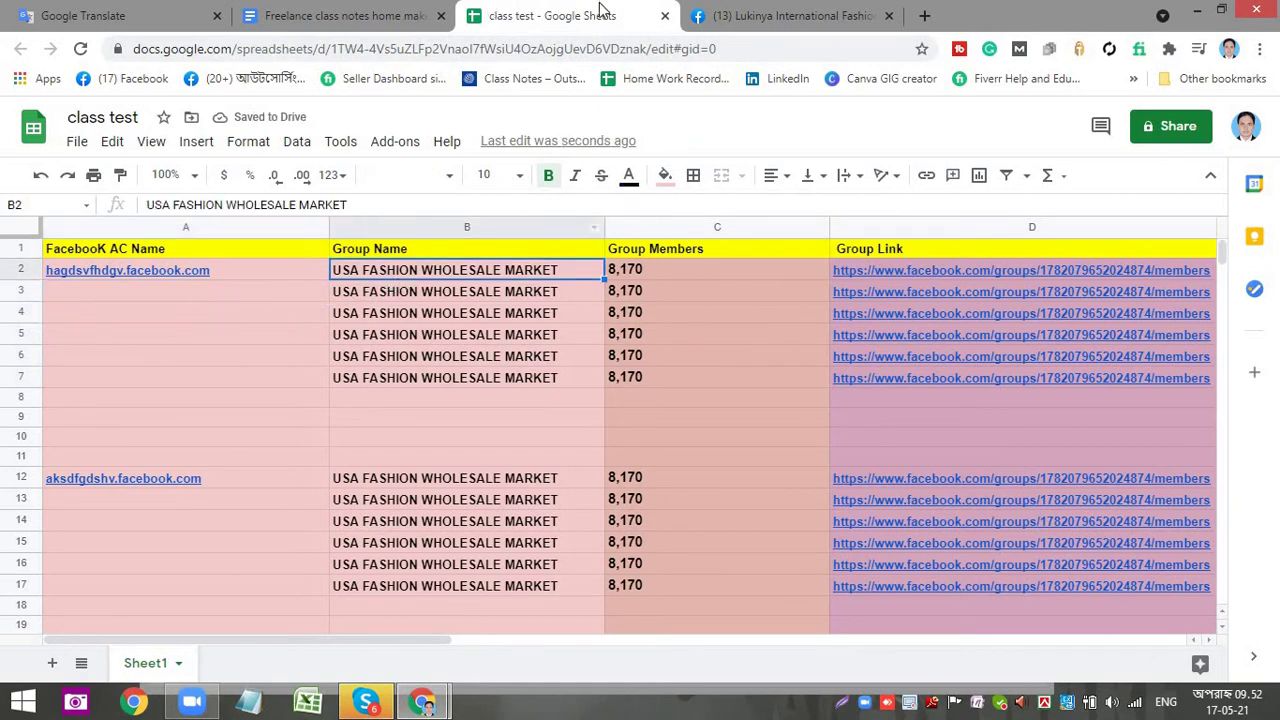
{"action": "left_click", "coordinate": [718, 333]}
{"action": "left_click_drag", "start_coordinate": [309, 284], "coordinate": [940, 374]}
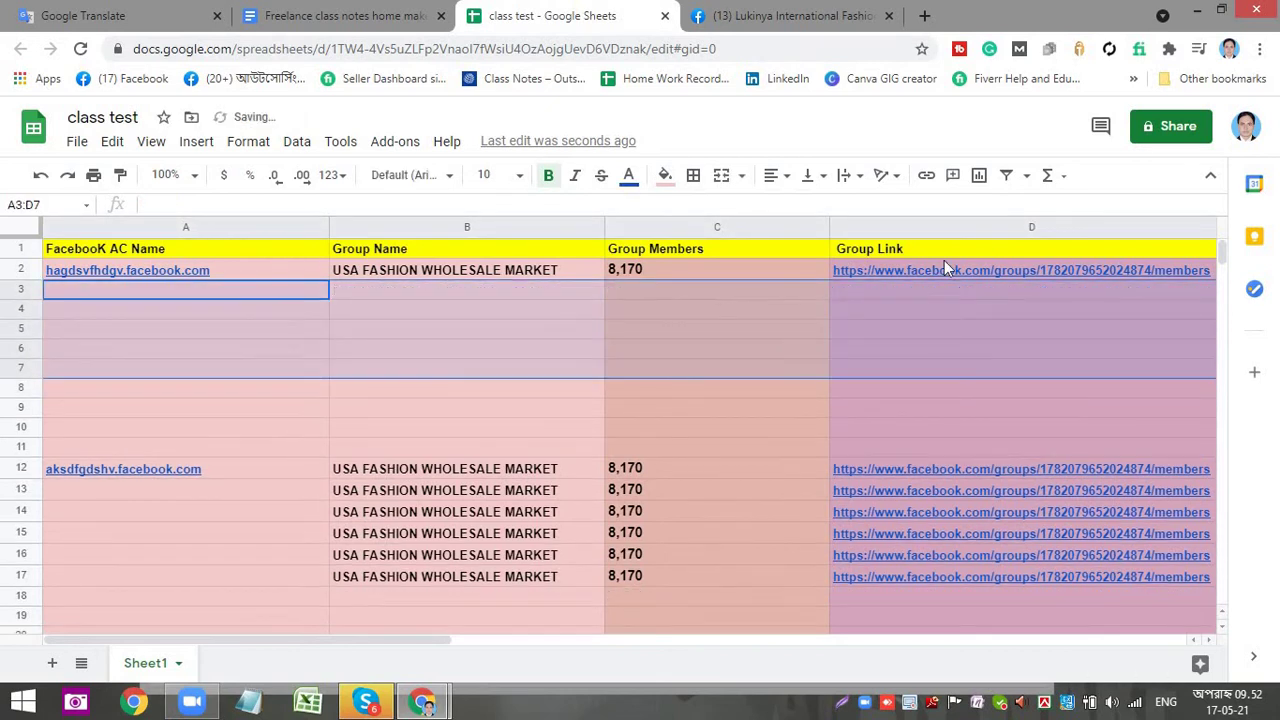
{"action": "key", "text": "Delete"}
{"action": "left_click_drag", "start_coordinate": [900, 289], "coordinate": [109, 280]}
{"action": "left_click", "coordinate": [466, 289]}
{"action": "left_click", "coordinate": [1000, 289]}
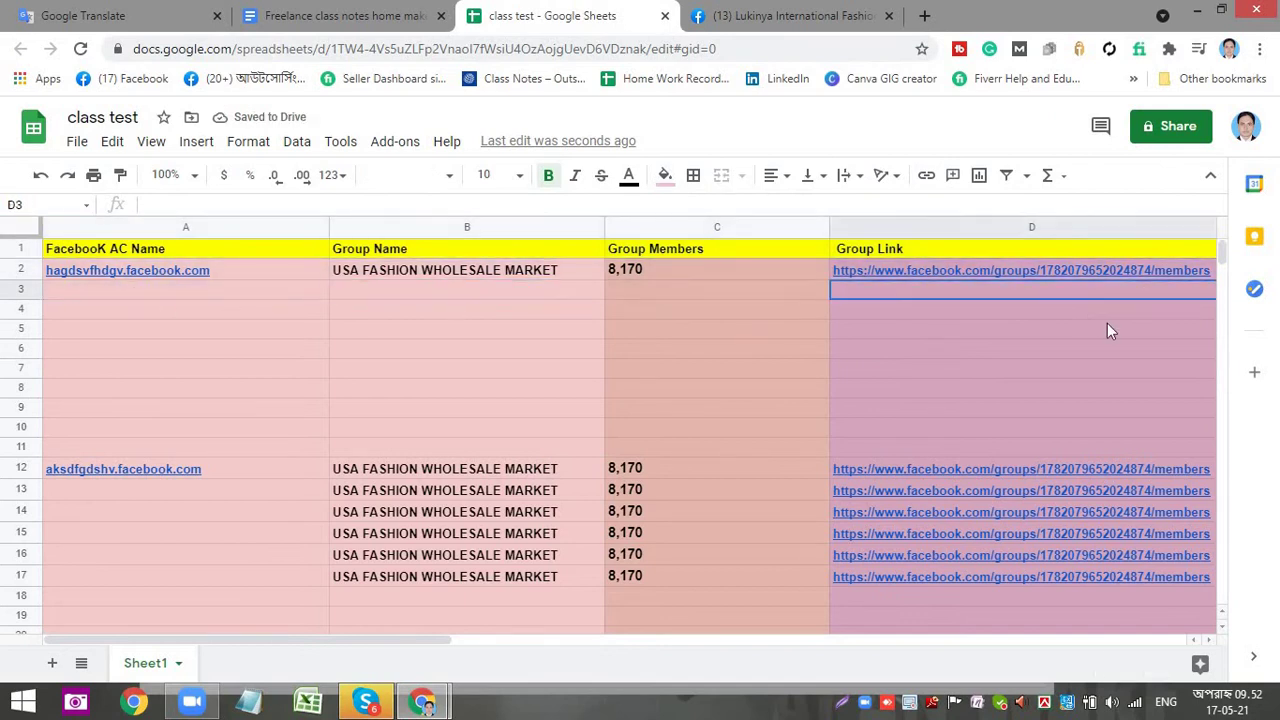
- Clear the range B2:D5 to remove the first account's remaining group name, member count and link
{"action": "left_click_drag", "start_coordinate": [1107, 323], "coordinate": [1100, 308]}
{"action": "left_click", "coordinate": [440, 289], "text": "shift"}
{"action": "left_click", "coordinate": [436, 274], "text": "shift"}
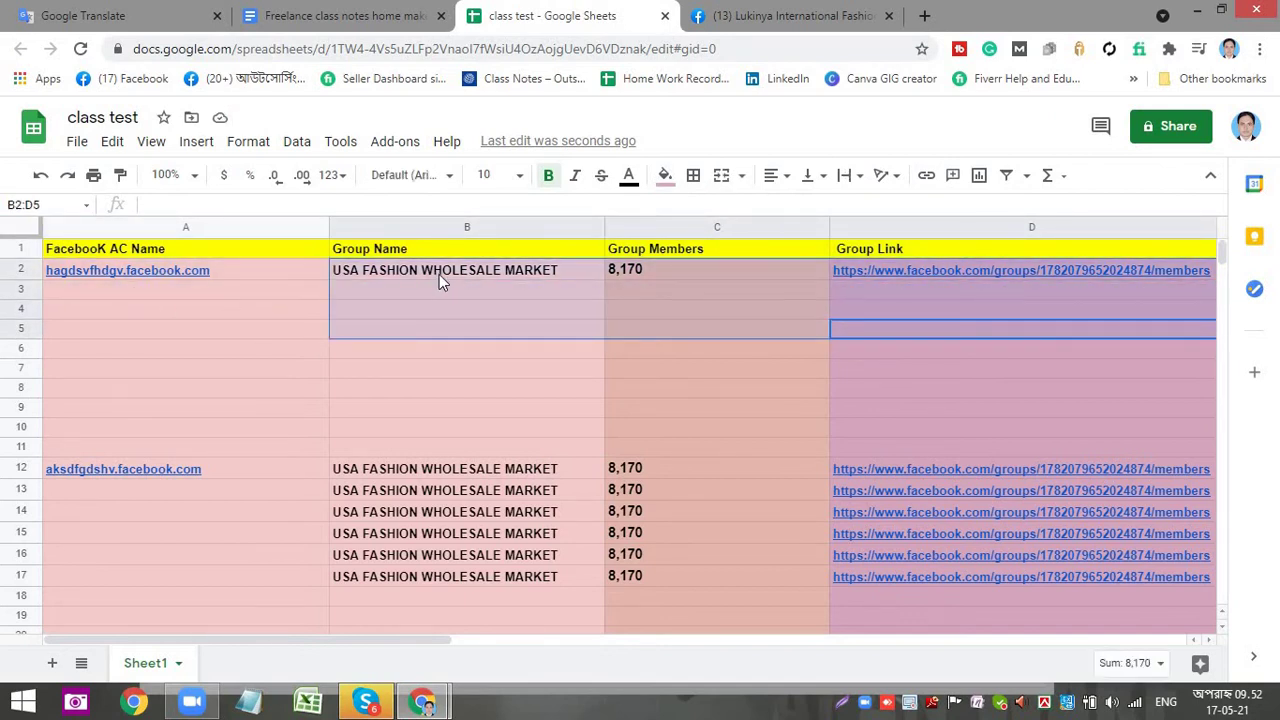
{"action": "key", "text": "Delete"}
{"action": "left_click", "coordinate": [478, 388]}
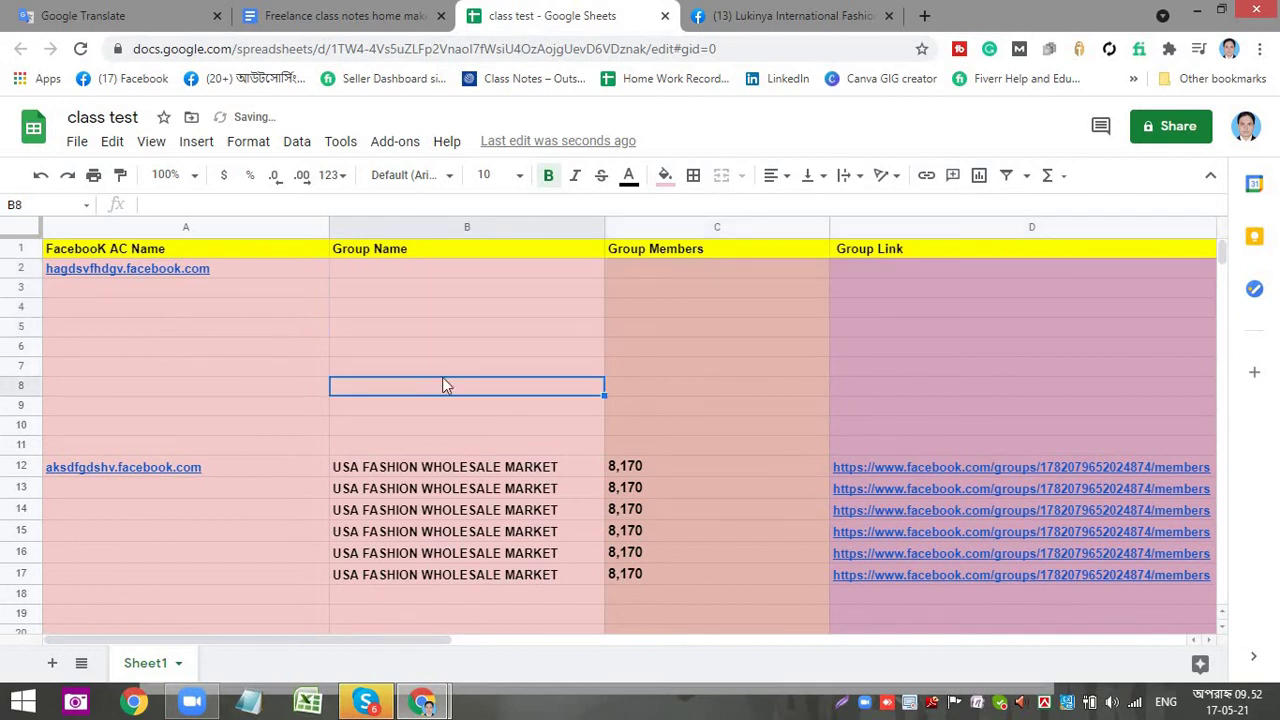
- Go through the header cells FacebooK AC Name, Group Name, Group Members and Group Link one by one
{"action": "left_click", "coordinate": [181, 255]}
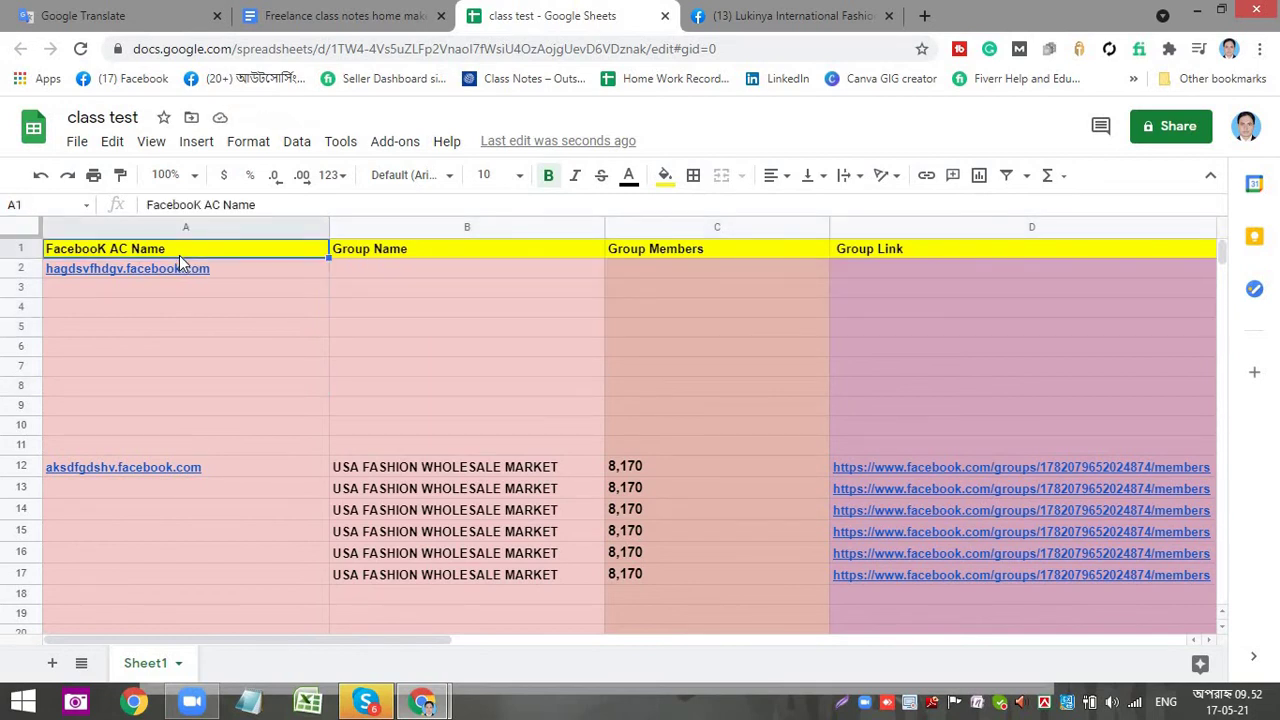
{"action": "left_click", "coordinate": [441, 255]}
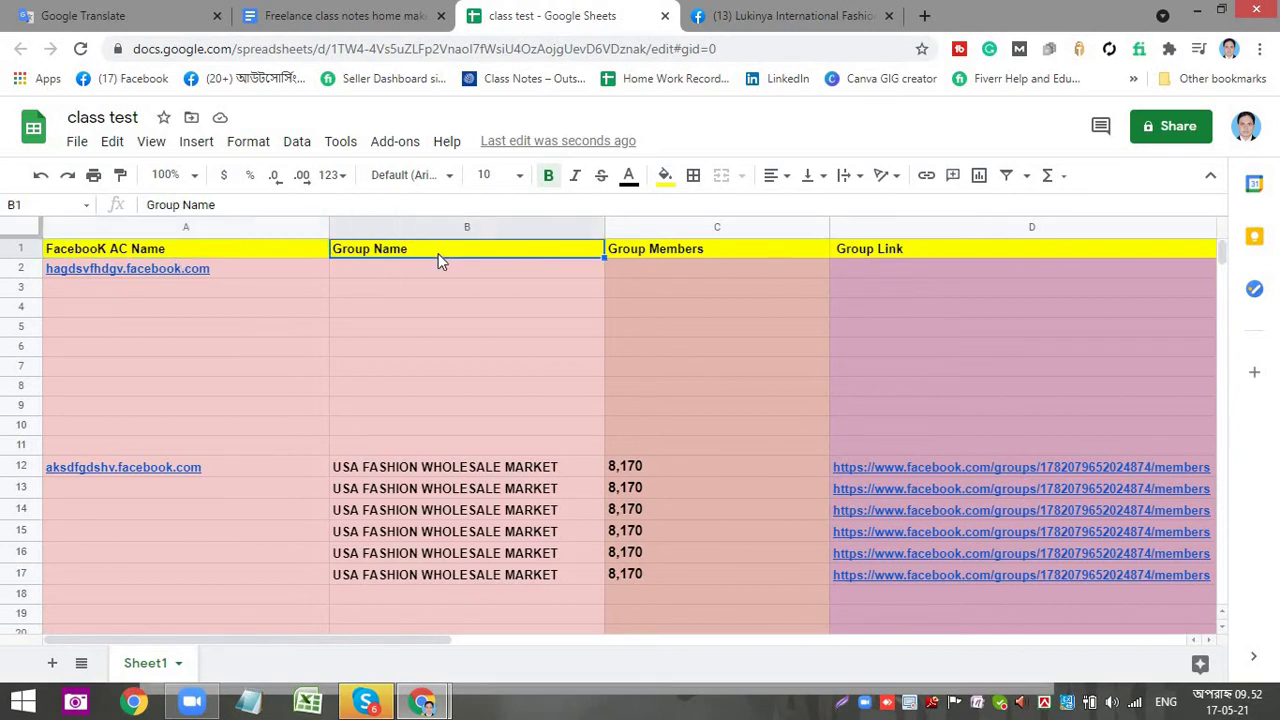
{"action": "left_click", "coordinate": [702, 254]}
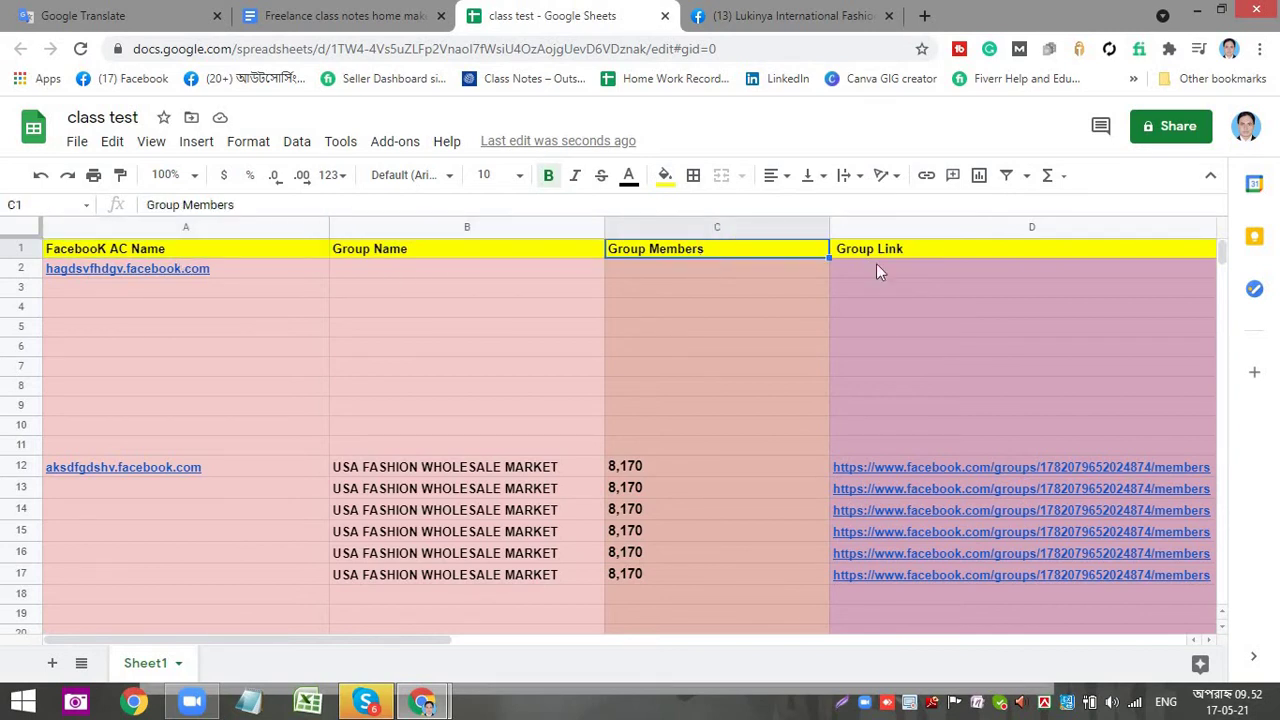
{"action": "left_click", "coordinate": [914, 253]}
{"action": "left_click", "coordinate": [935, 310]}
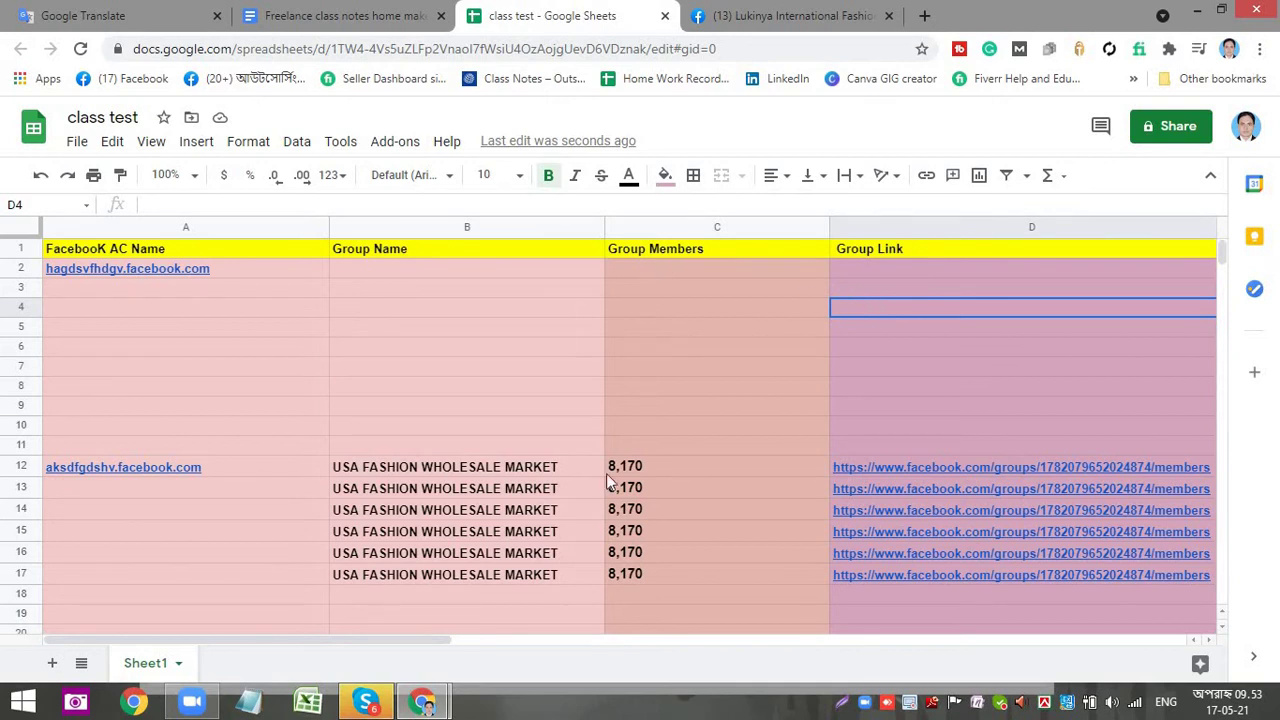
- Clear the member counts of the second account block in the range C10:C17
{"action": "left_click_drag", "start_coordinate": [660, 425], "coordinate": [651, 577]}
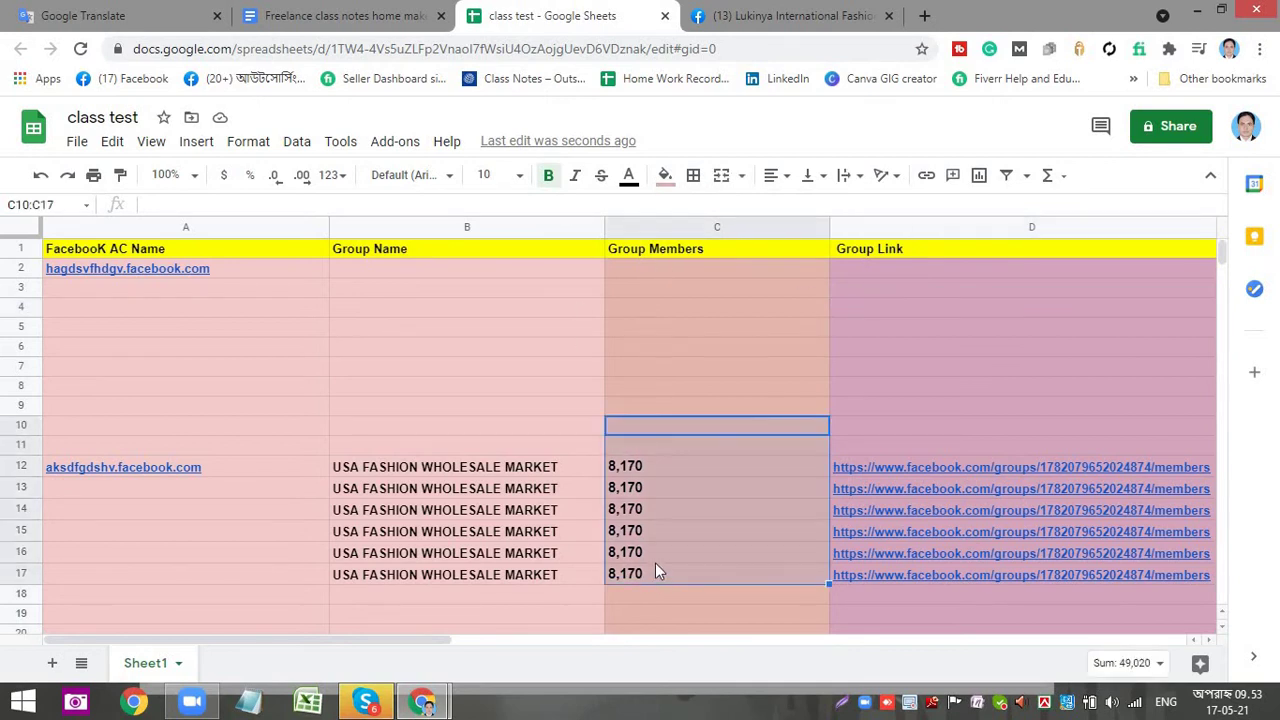
{"action": "key", "text": "Delete"}
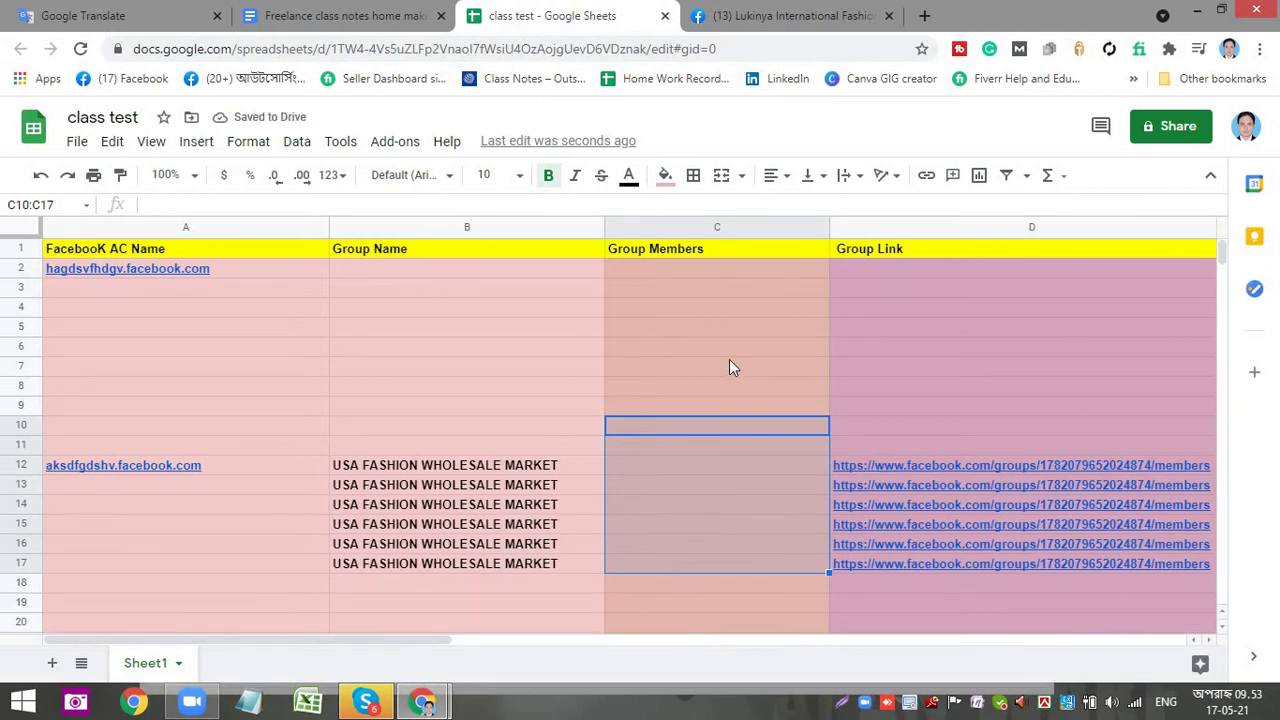
{"action": "left_click", "coordinate": [728, 355]}
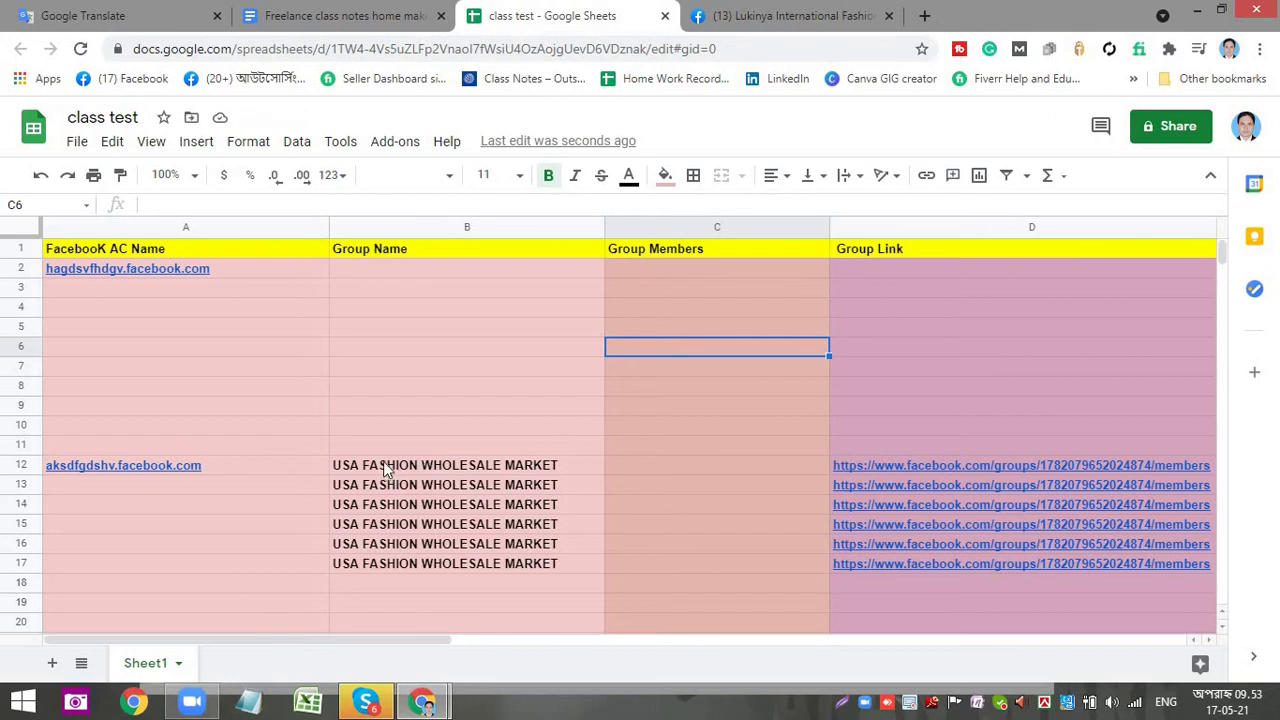
- Clear the group names in B12:B17 and the group links in the range C12:D17
{"action": "left_click_drag", "start_coordinate": [385, 470], "coordinate": [500, 575]}
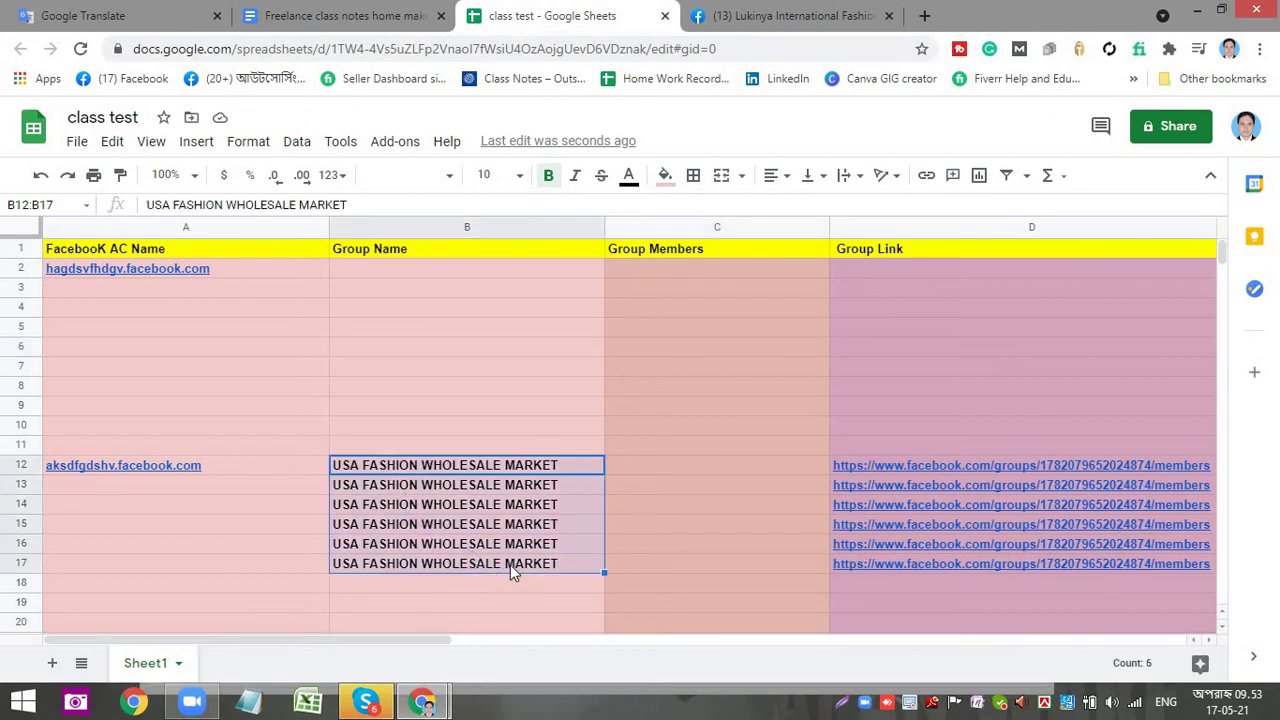
{"action": "key", "text": "Delete"}
{"action": "left_click", "coordinate": [797, 486]}
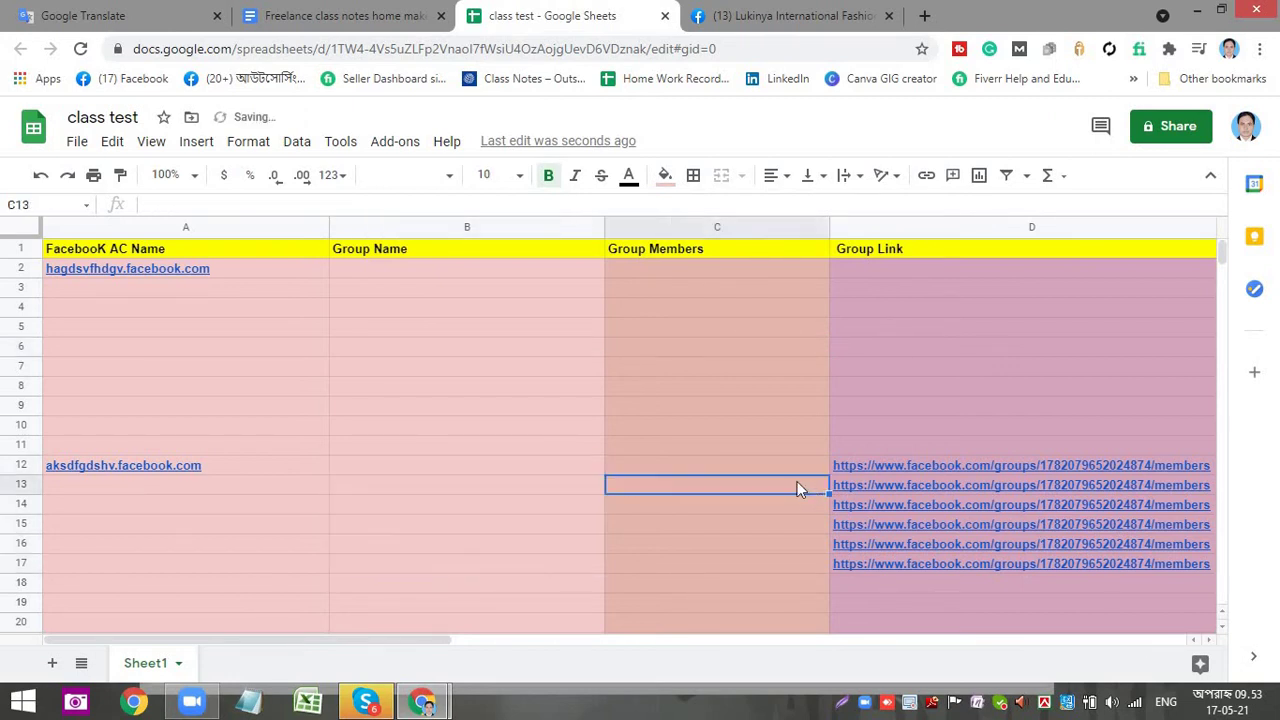
{"action": "left_click_drag", "start_coordinate": [717, 465], "coordinate": [966, 562]}
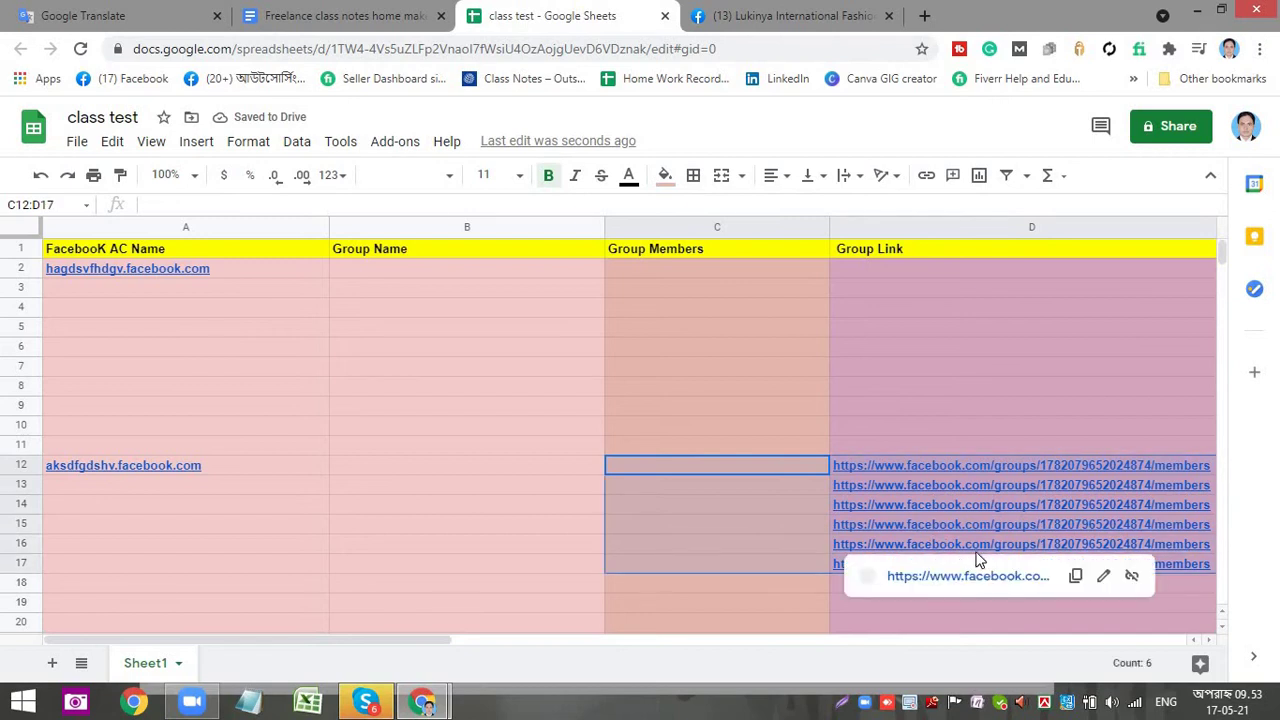
{"action": "key", "text": "Delete"}
- Switch to Facebook, search for "USA BUY SELL GROUP" and look through the results
{"action": "left_click", "coordinate": [775, 14]}
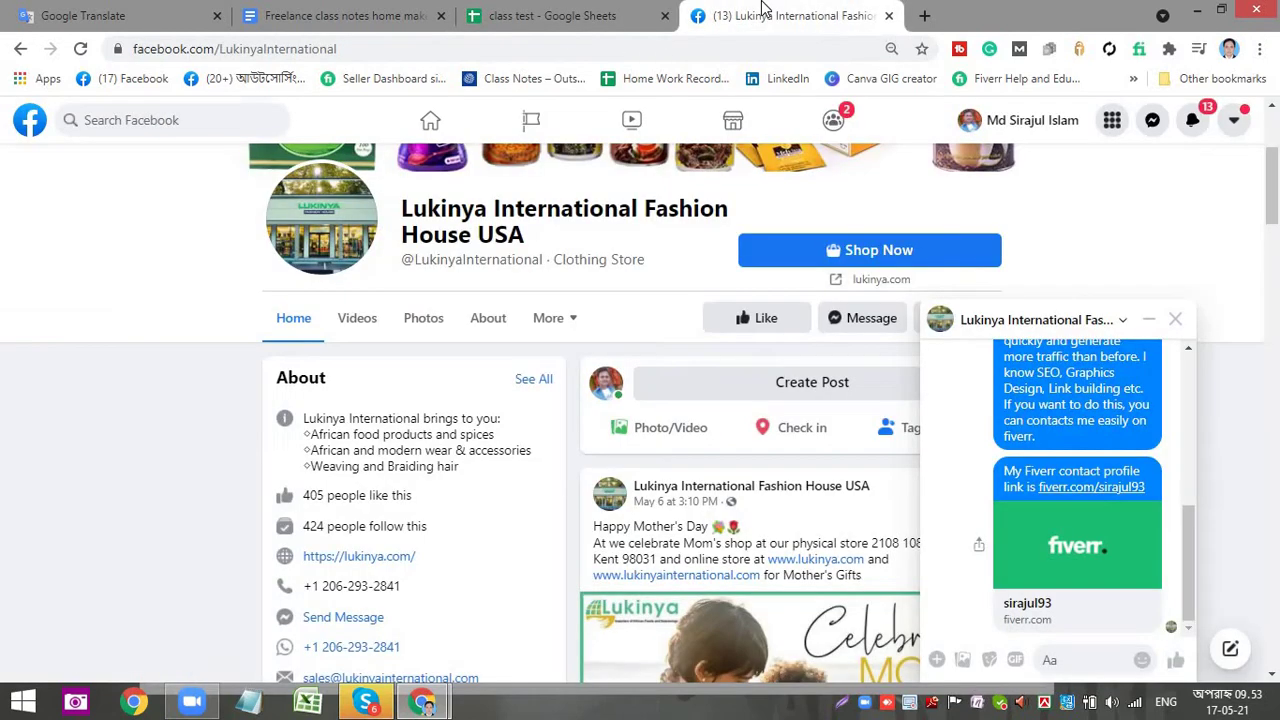
{"action": "left_click", "coordinate": [168, 114]}
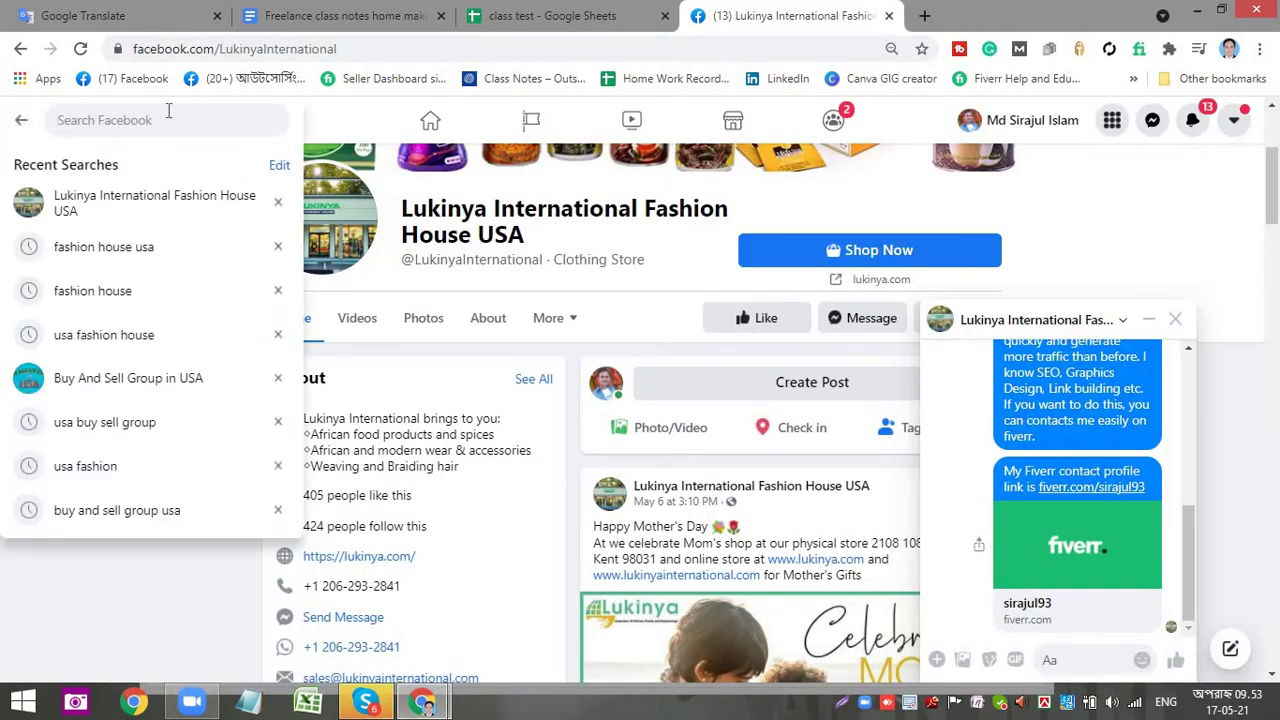
{"action": "type", "text": "USA"}
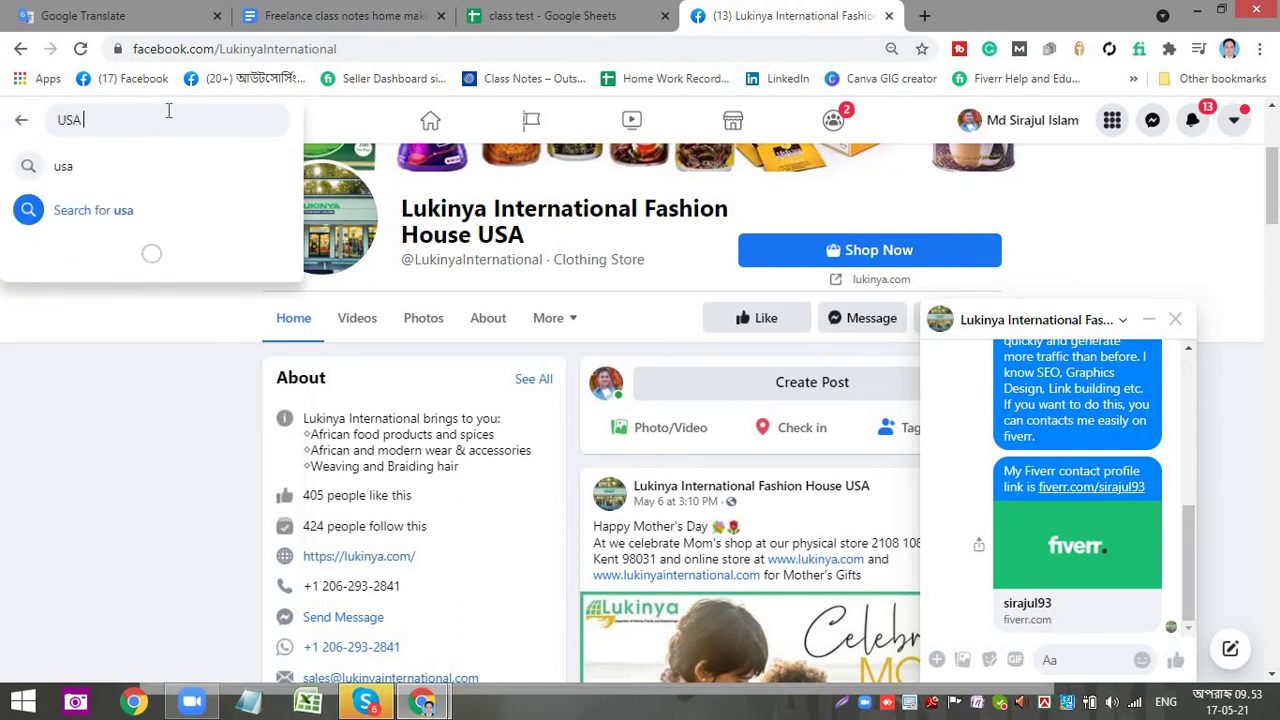
{"action": "type", "text": " BUY SE"}
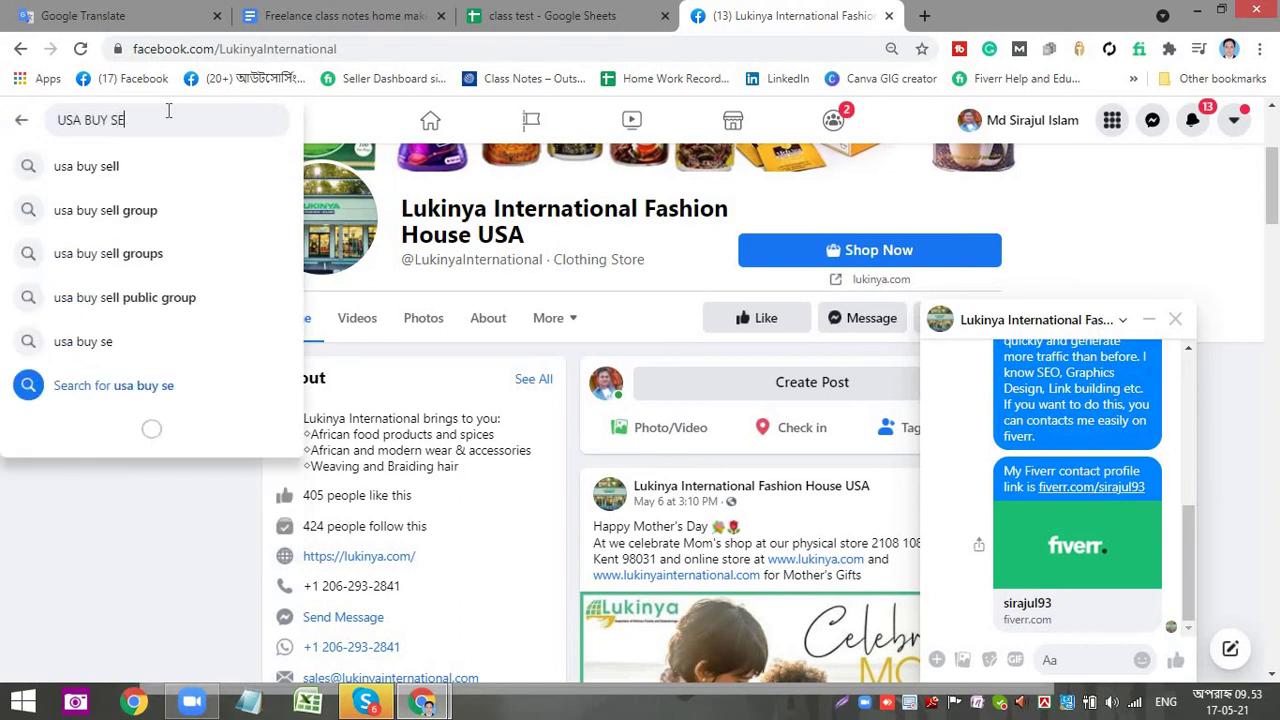
{"action": "type", "text": "LL GRO"}
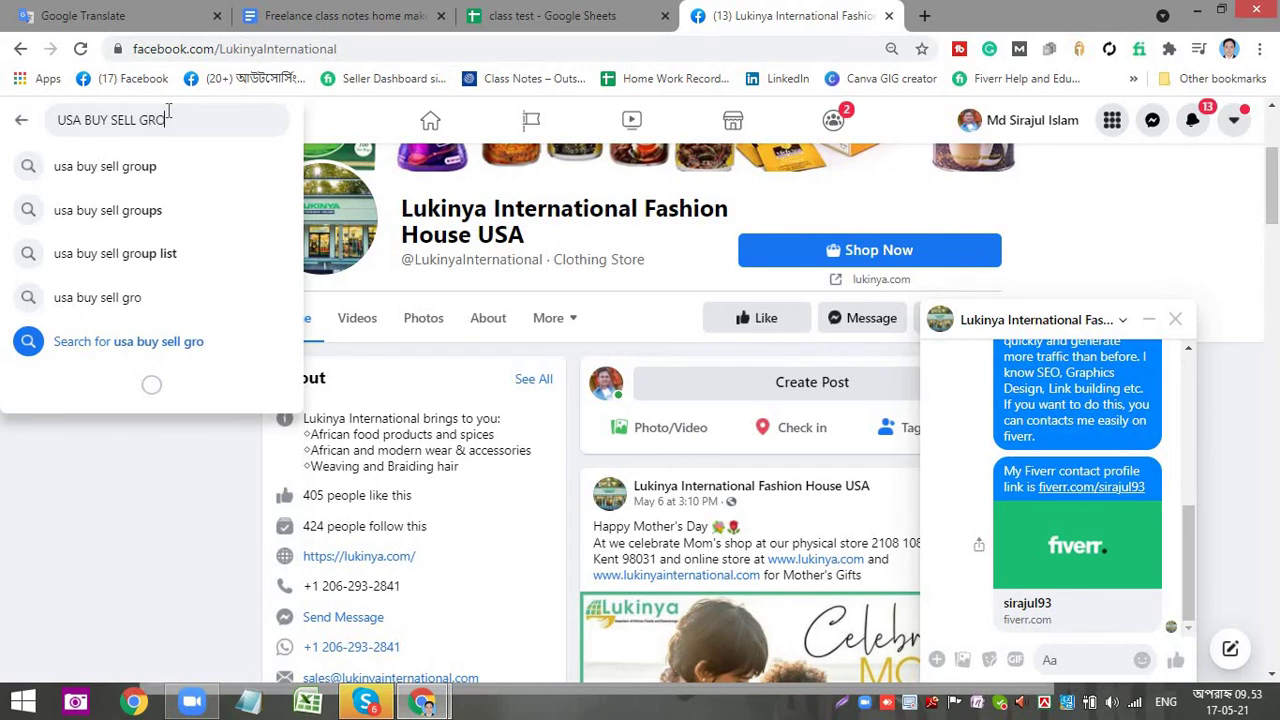
{"action": "type", "text": "UP"}
{"action": "key", "text": "Return"}
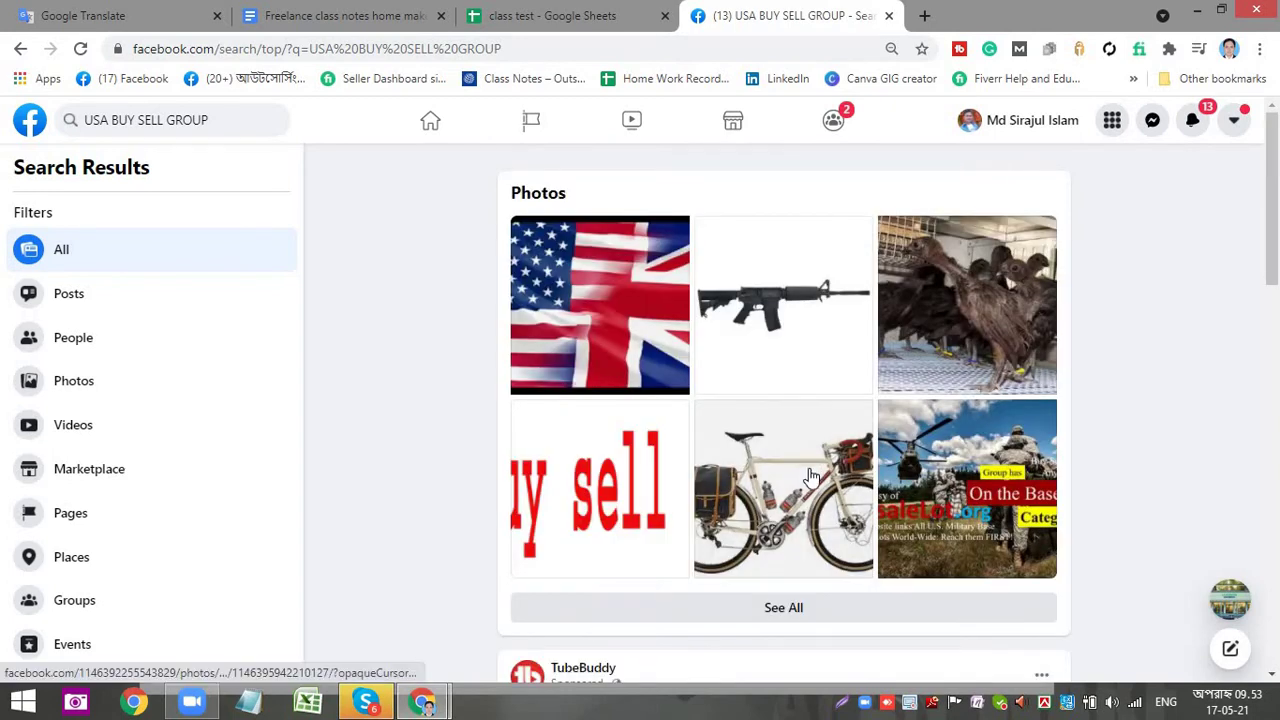
{"action": "scroll", "coordinate": [660, 418], "scroll_direction": "down", "scroll_amount": 9}
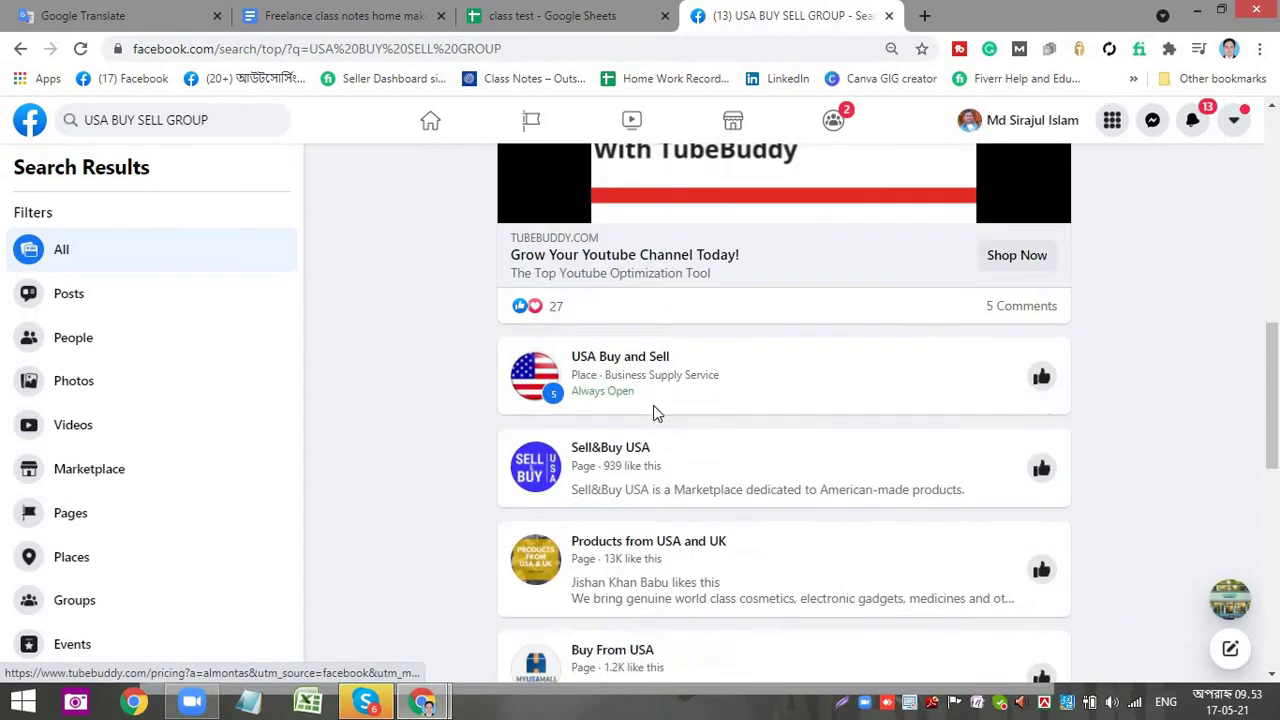
- Look further through the USA BUY SELL GROUP results, covering the listed pages, events and group posts
{"action": "scroll", "coordinate": [517, 346], "scroll_direction": "up", "scroll_amount": 8}
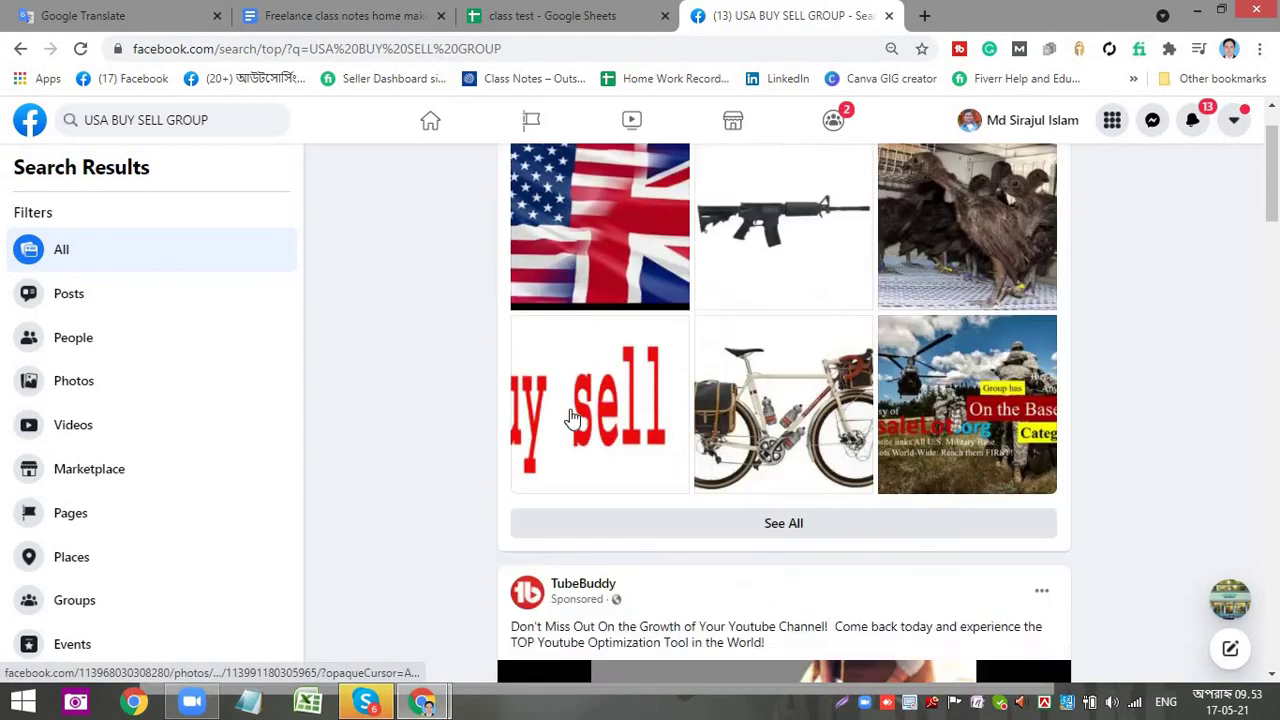
{"action": "scroll", "coordinate": [565, 413], "scroll_direction": "down", "scroll_amount": 10}
{"action": "scroll", "coordinate": [569, 417], "scroll_direction": "up", "scroll_amount": 4}
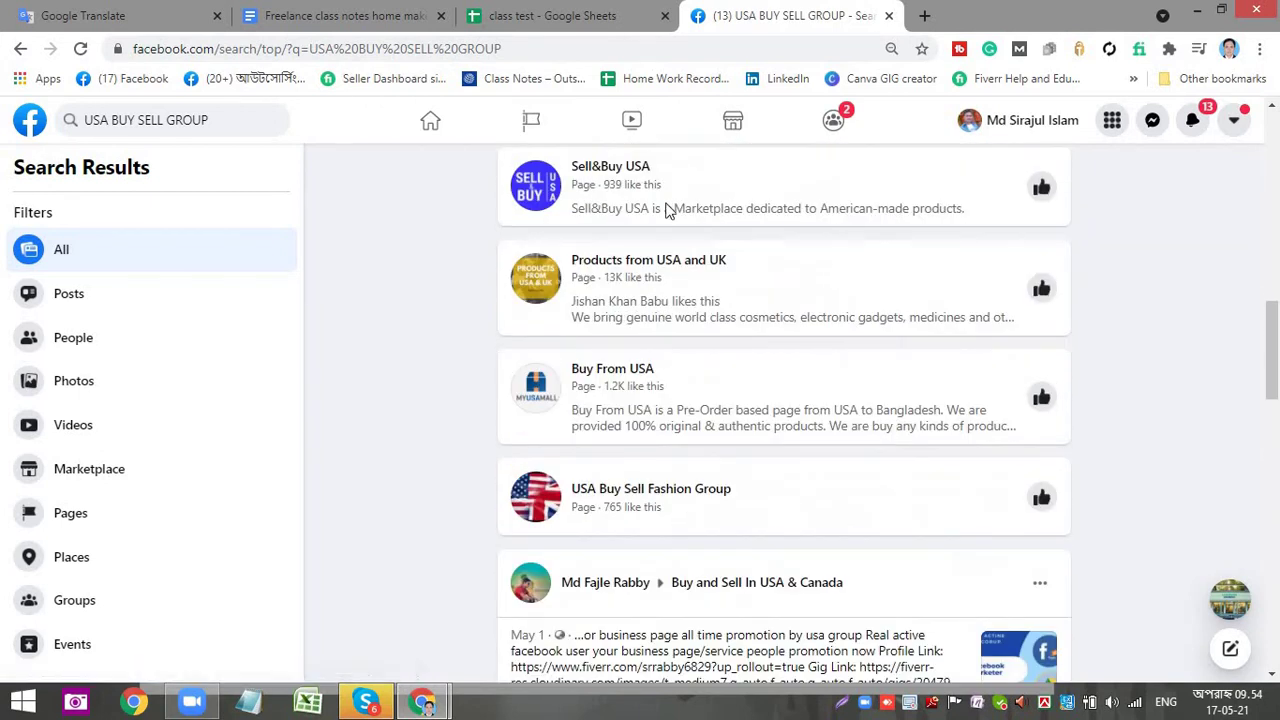
{"action": "scroll", "coordinate": [620, 290], "scroll_direction": "down", "scroll_amount": 12}
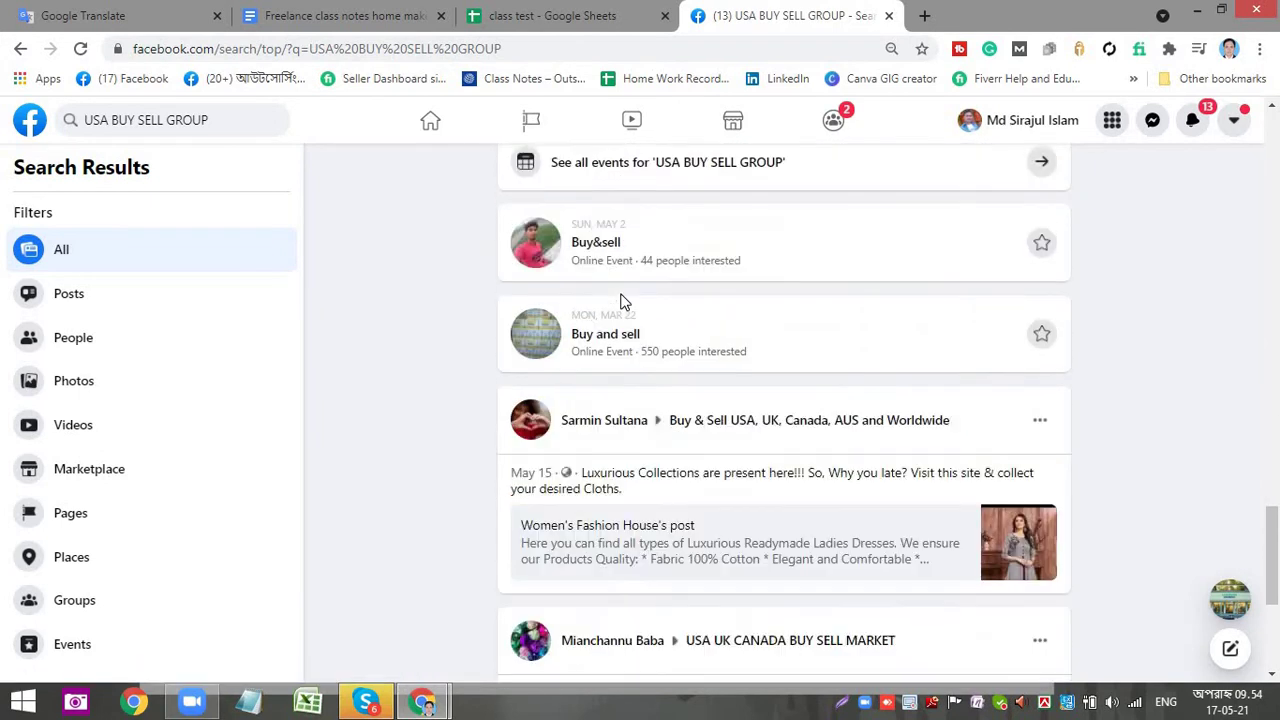
{"action": "scroll", "coordinate": [622, 310], "scroll_direction": "down", "scroll_amount": 5}
{"action": "scroll", "coordinate": [635, 335], "scroll_direction": "up", "scroll_amount": 1}
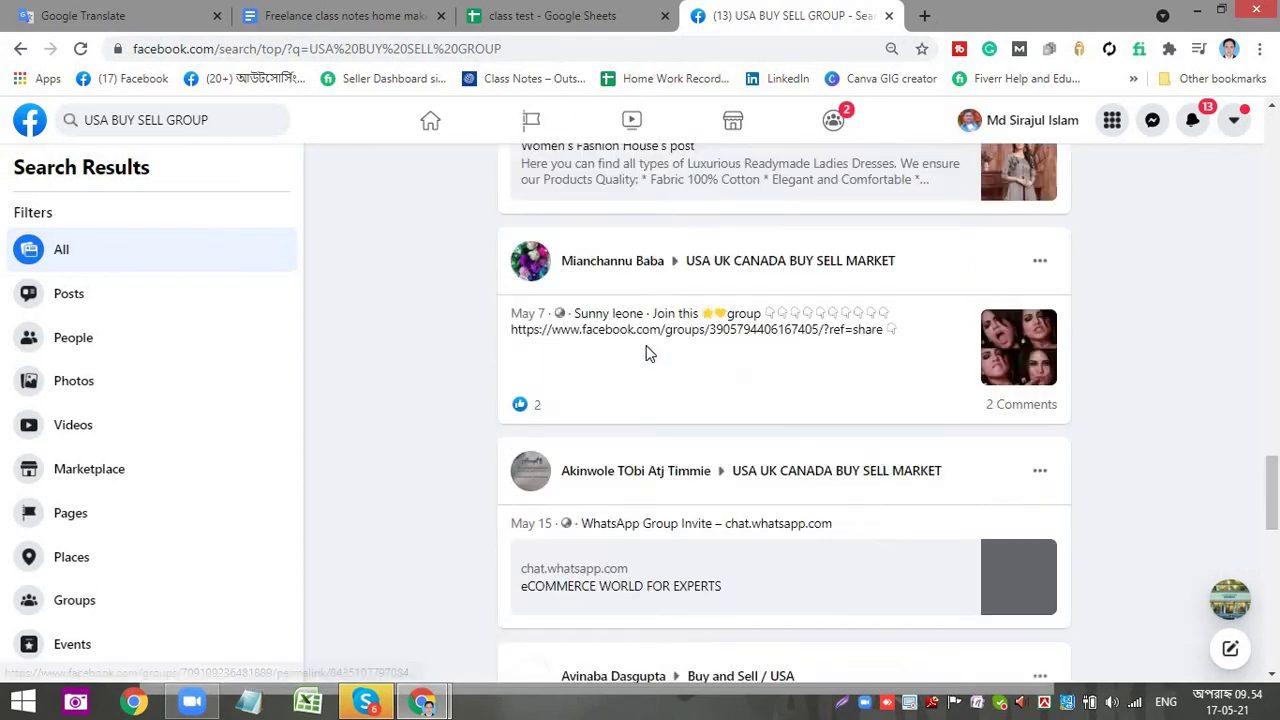
{"action": "scroll", "coordinate": [651, 360], "scroll_direction": "up", "scroll_amount": 15}
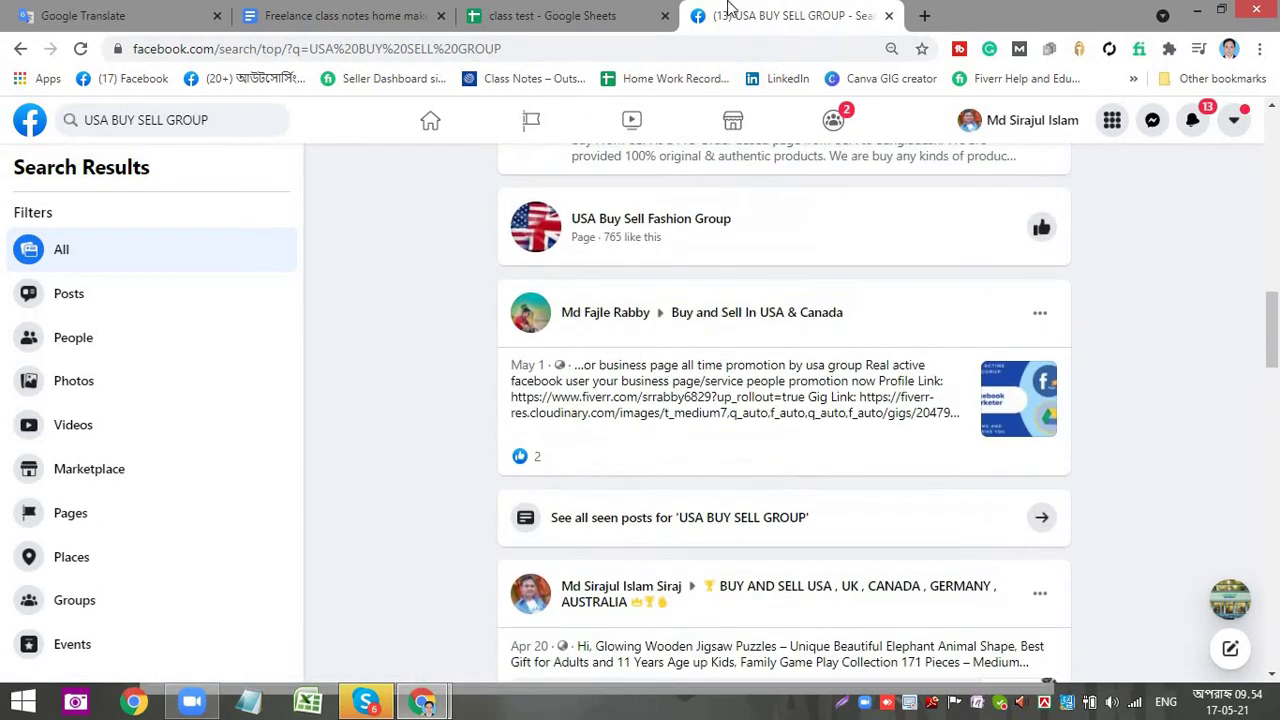
- Switch to the class test sheet and look over the account cells A2 and A12 and the empty rows below
{"action": "left_click", "coordinate": [508, 12]}
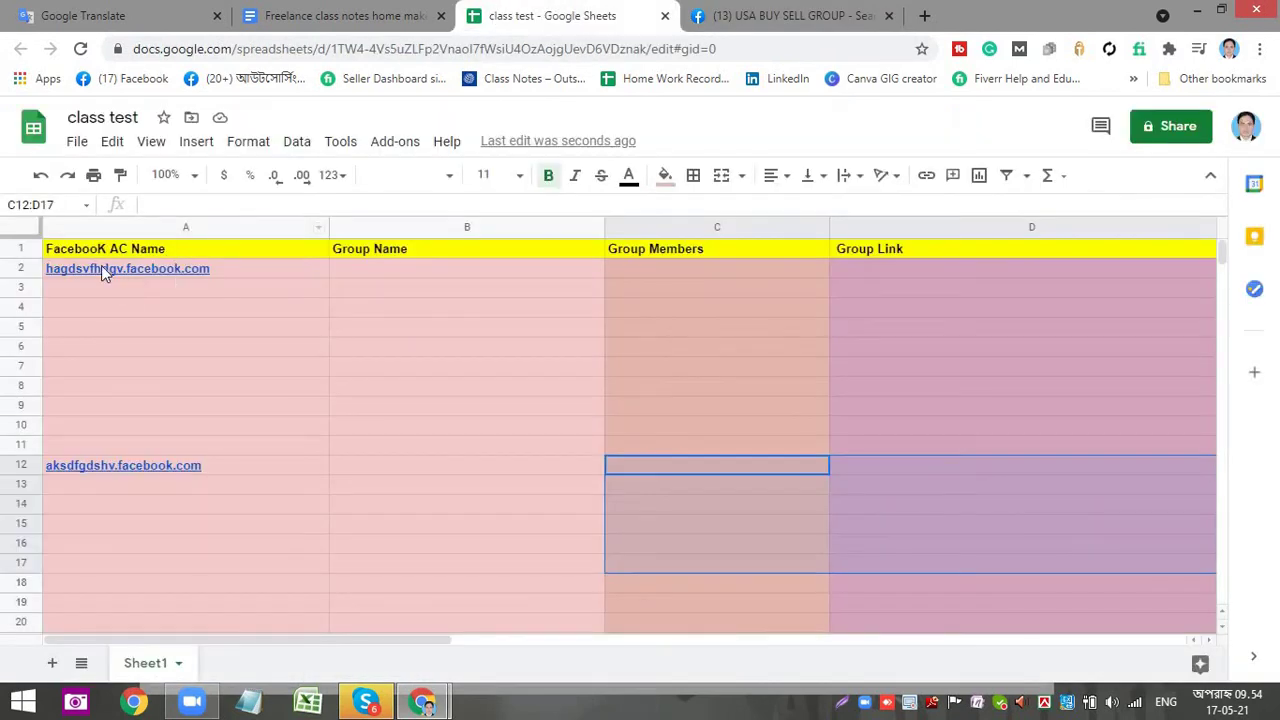
{"action": "left_click", "coordinate": [101, 268]}
{"action": "left_click", "coordinate": [134, 466]}
{"action": "scroll", "coordinate": [189, 436], "scroll_direction": "down", "scroll_amount": 2}
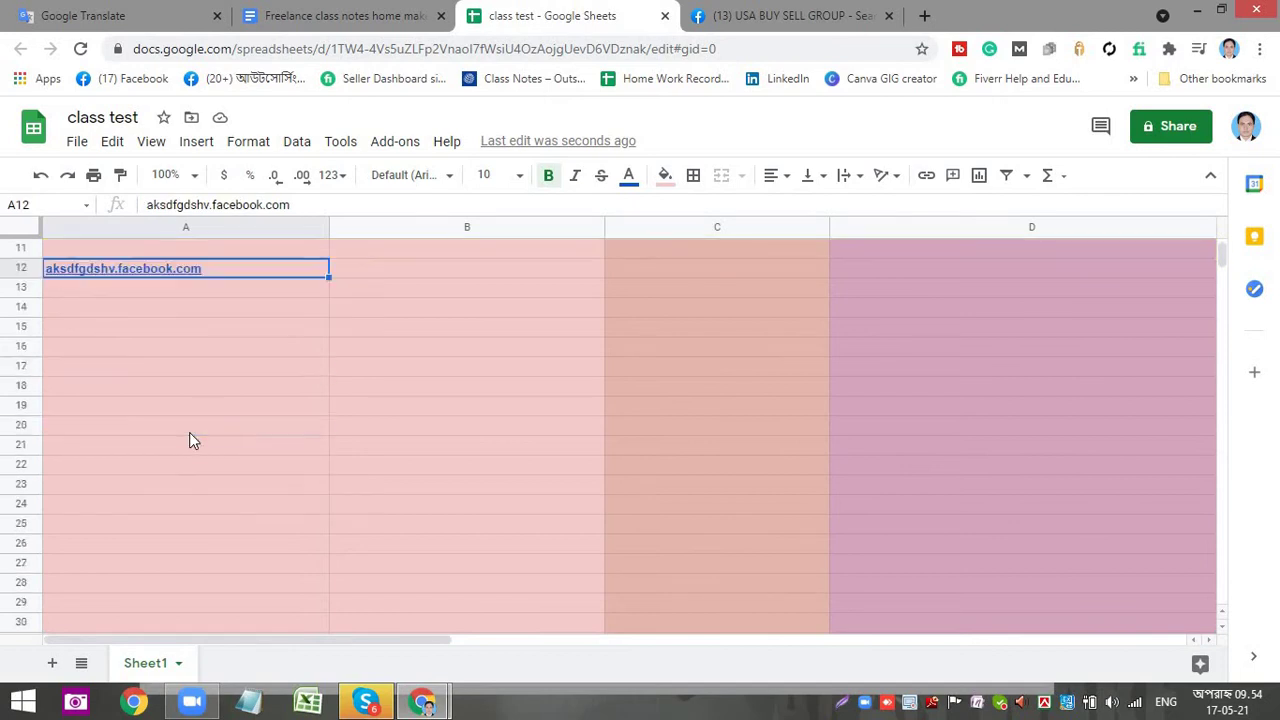
{"action": "scroll", "coordinate": [189, 432], "scroll_direction": "up", "scroll_amount": 3}
{"action": "scroll", "coordinate": [123, 350], "scroll_direction": "up", "scroll_amount": 1}
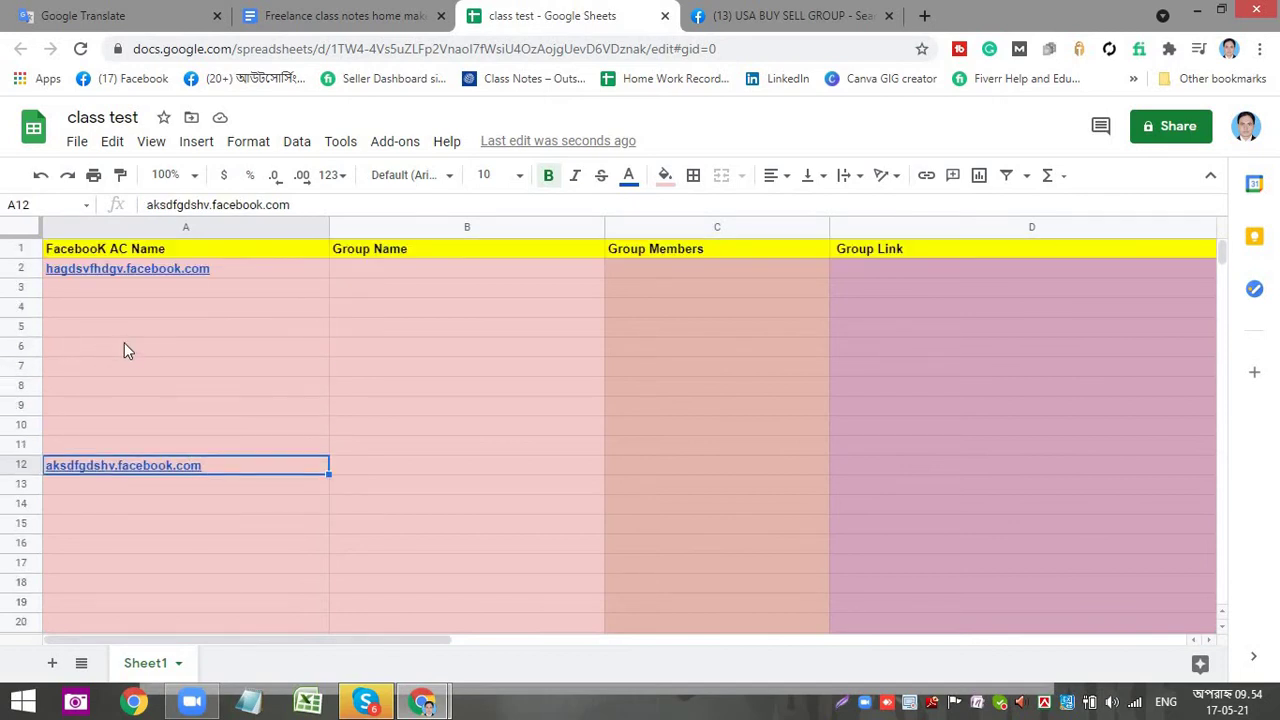
{"action": "left_click", "coordinate": [135, 522]}
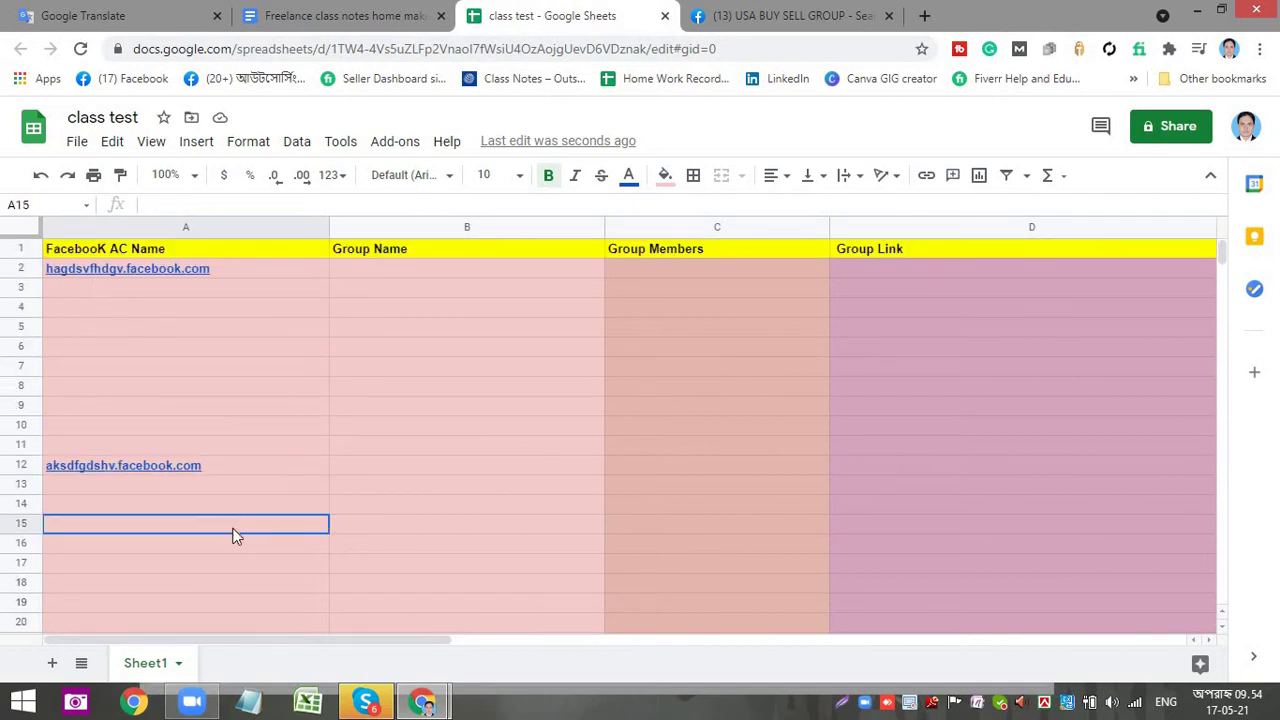
{"action": "scroll", "coordinate": [212, 494], "scroll_direction": "down", "scroll_amount": 5}
{"action": "left_click_drag", "start_coordinate": [116, 508], "coordinate": [120, 524]}
{"action": "scroll", "coordinate": [146, 560], "scroll_direction": "down", "scroll_amount": 3}
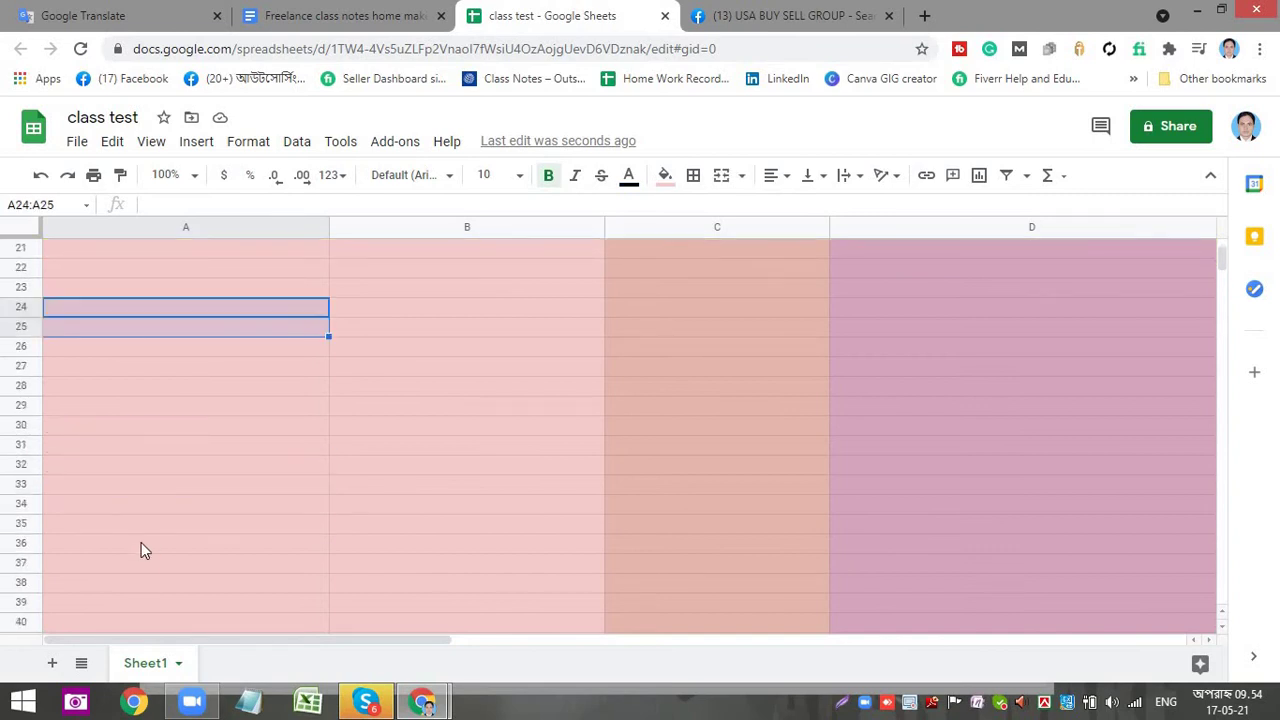
{"action": "left_click", "coordinate": [142, 545]}
{"action": "left_click", "coordinate": [152, 603]}
{"action": "scroll", "coordinate": [171, 520], "scroll_direction": "up", "scroll_amount": 6}
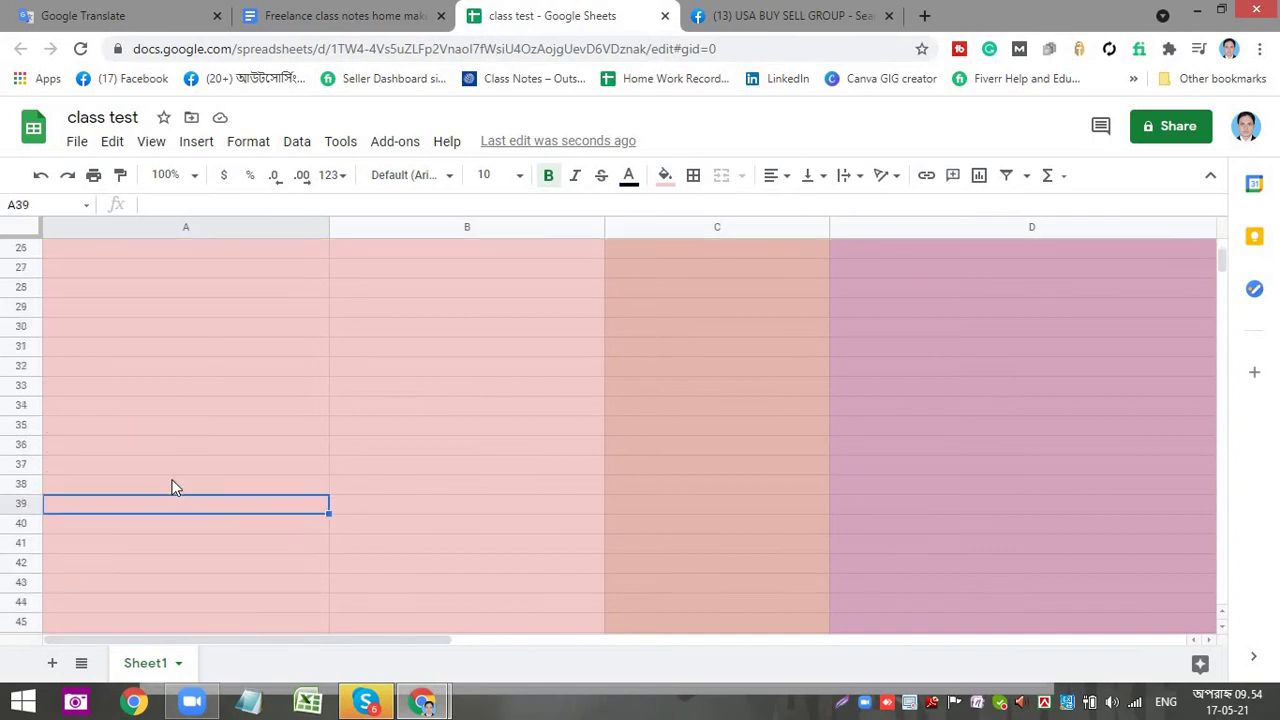
- Copy the account address from A2 into A24
{"action": "left_click", "coordinate": [175, 280]}
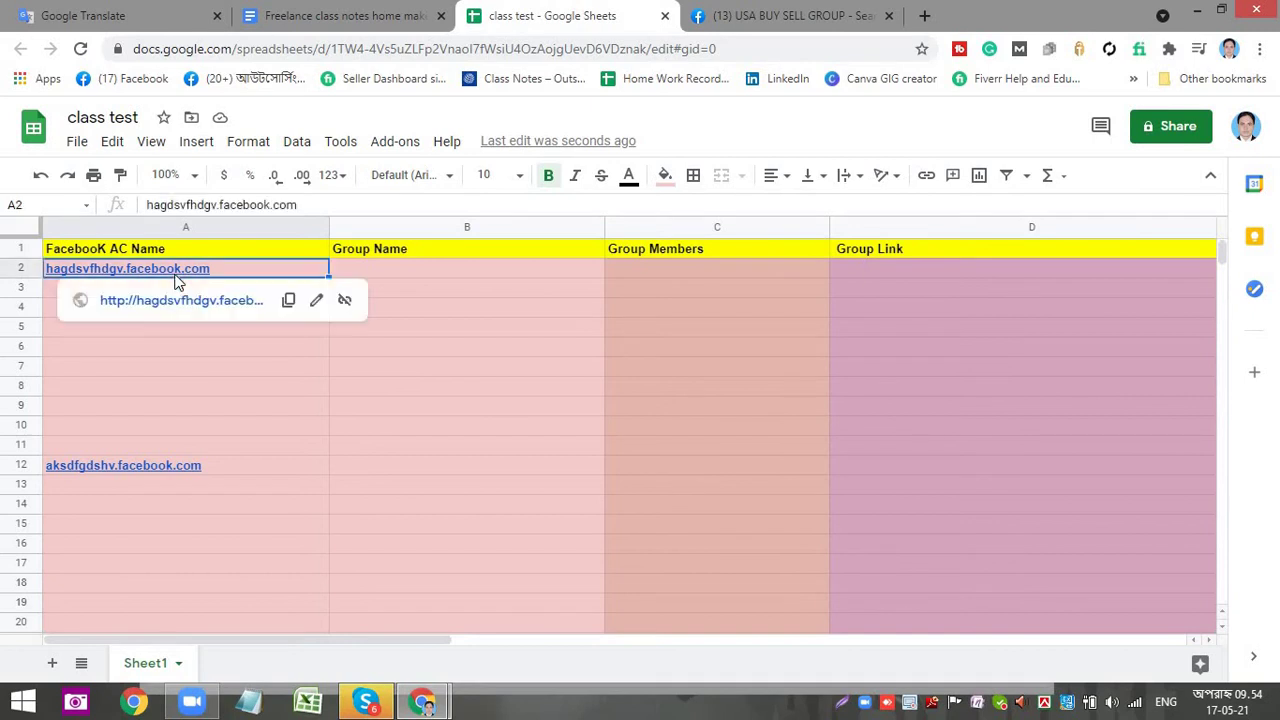
{"action": "left_click", "coordinate": [185, 468]}
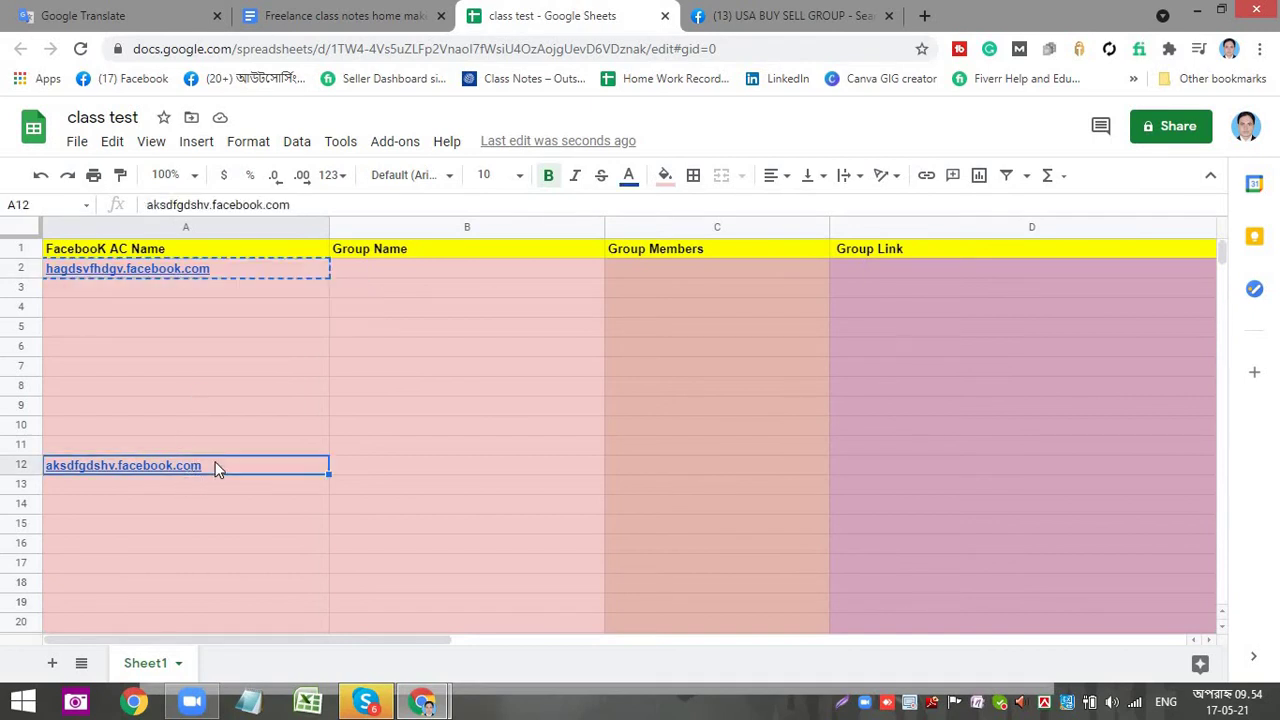
{"action": "scroll", "coordinate": [218, 472], "scroll_direction": "down", "scroll_amount": 4}
{"action": "scroll", "coordinate": [209, 569], "scroll_direction": "up", "scroll_amount": 3}
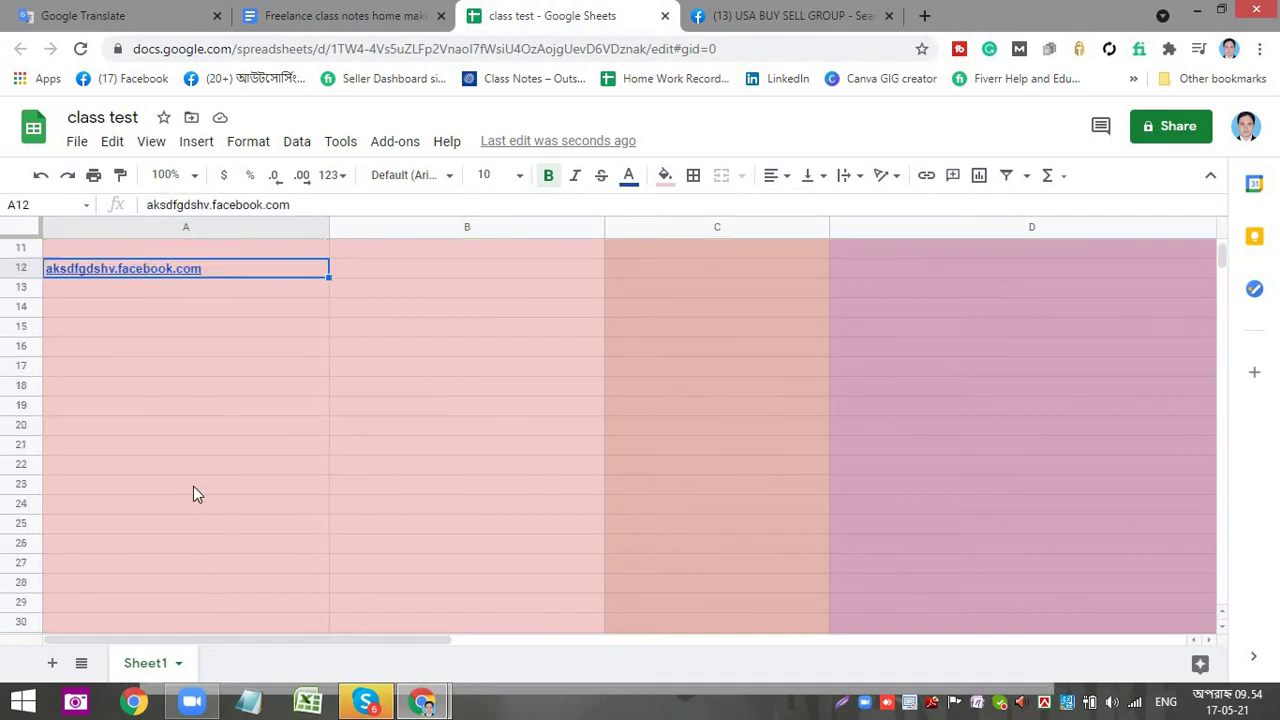
{"action": "left_click", "coordinate": [177, 604]}
{"action": "type", "text": "hagdsvfhdgv.facebook.com"}
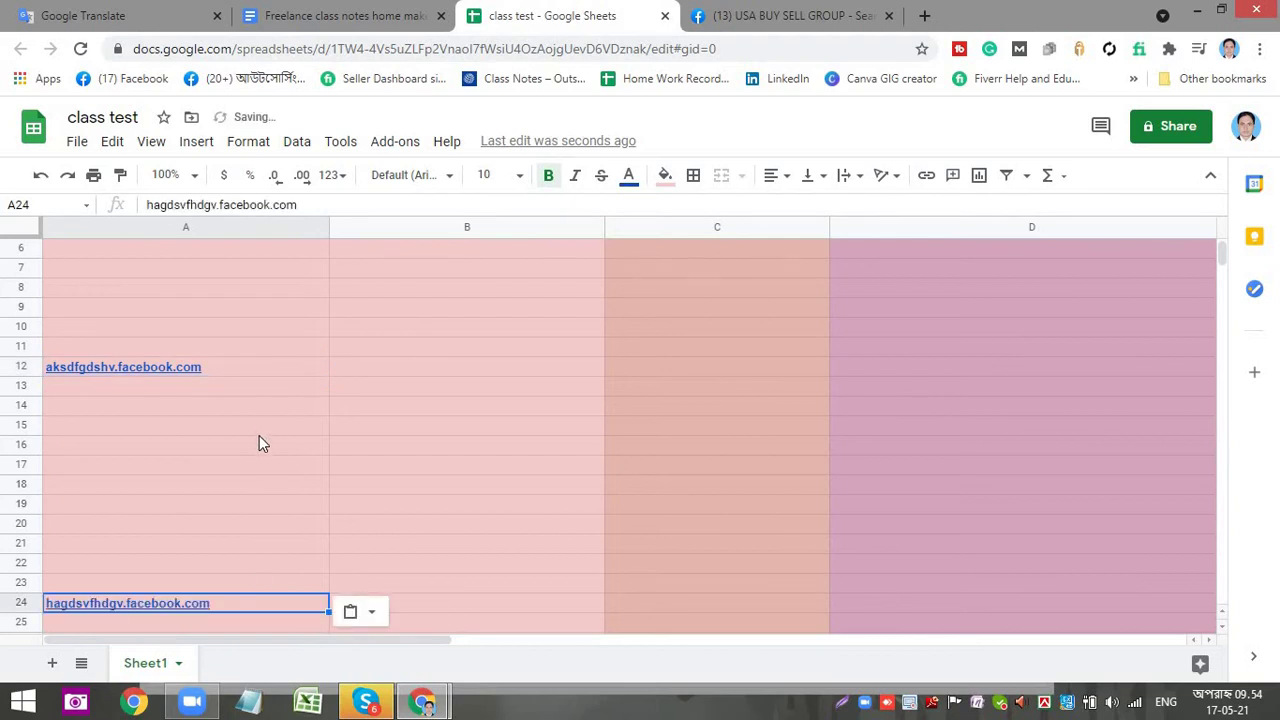
- Paste the same account address into A34 and A48
{"action": "scroll", "coordinate": [259, 435], "scroll_direction": "down", "scroll_amount": 4}
{"action": "left_click", "coordinate": [210, 568]}
{"action": "type", "text": "hagdsvfhdgv.facebook.com"}
{"action": "scroll", "coordinate": [228, 537], "scroll_direction": "down", "scroll_amount": 5}
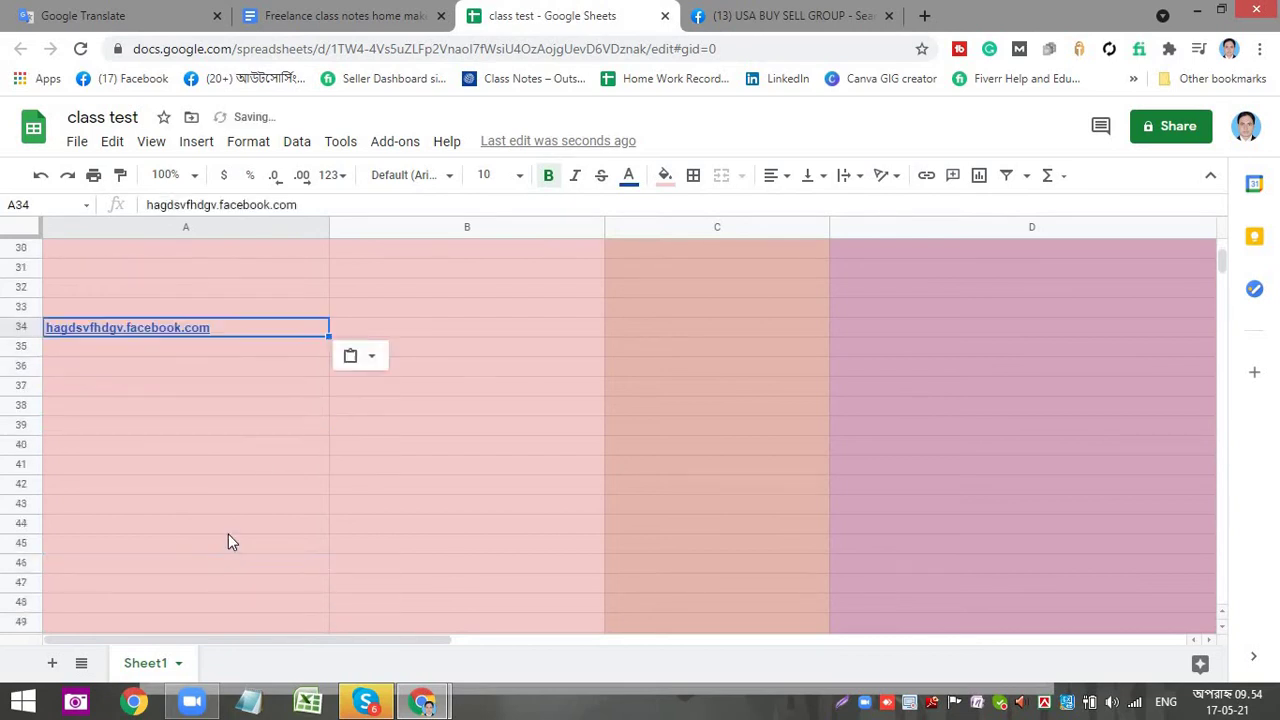
{"action": "left_click", "coordinate": [250, 544]}
{"action": "type", "text": "hagdsvfhdgv.facebook.com"}
{"action": "left_click", "coordinate": [510, 440]}
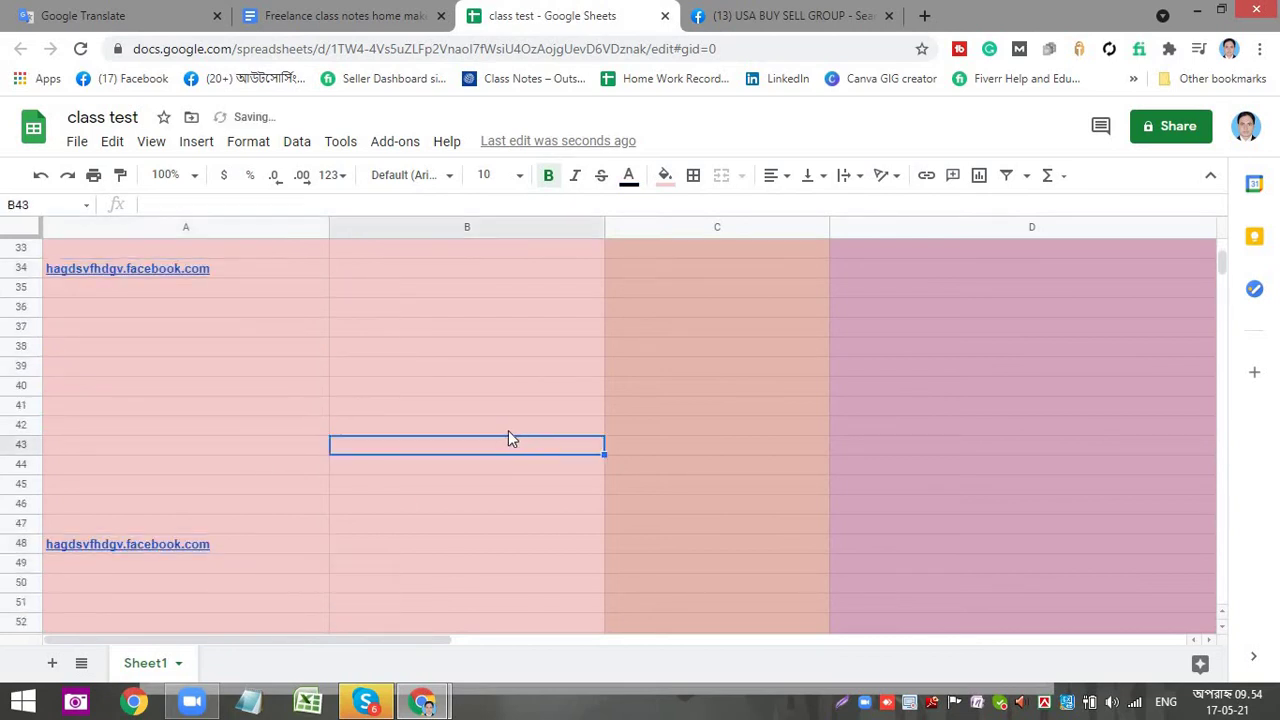
{"action": "scroll", "coordinate": [481, 418], "scroll_direction": "up", "scroll_amount": 11}
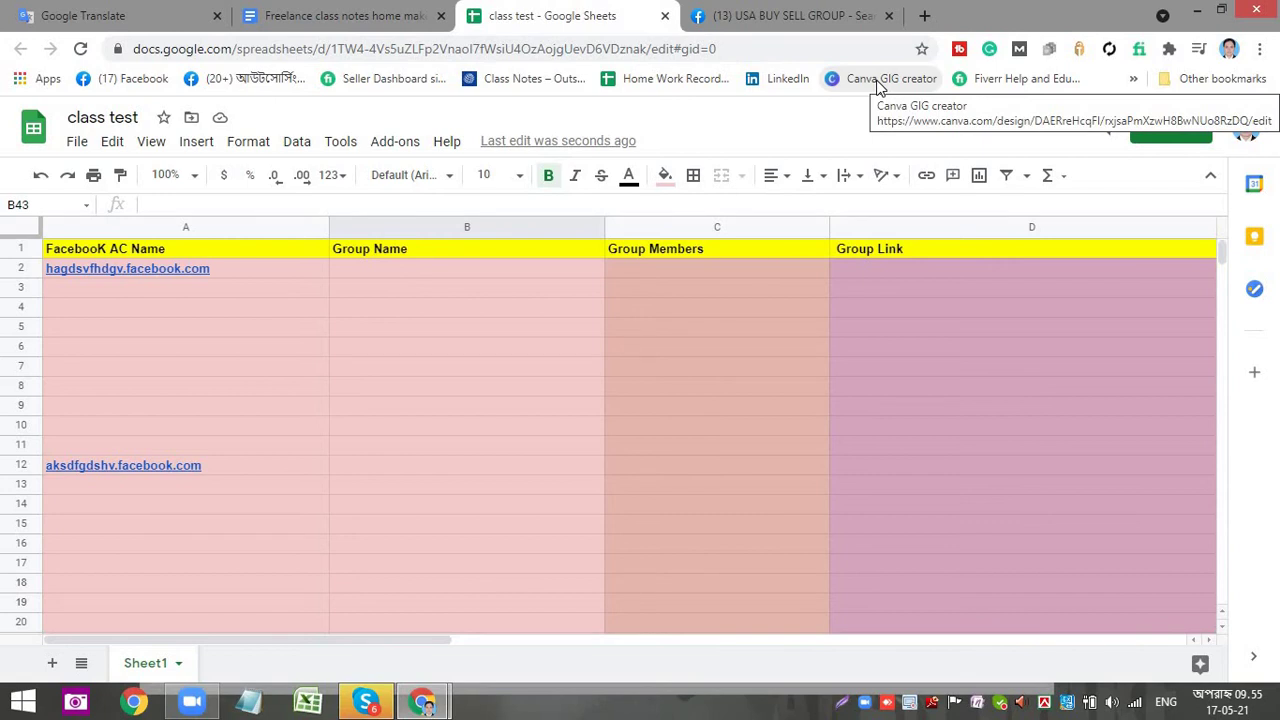
- Return to the Facebook search results and compare the pages' like counts and the groups named in the posts
{"action": "left_click", "coordinate": [765, 12]}
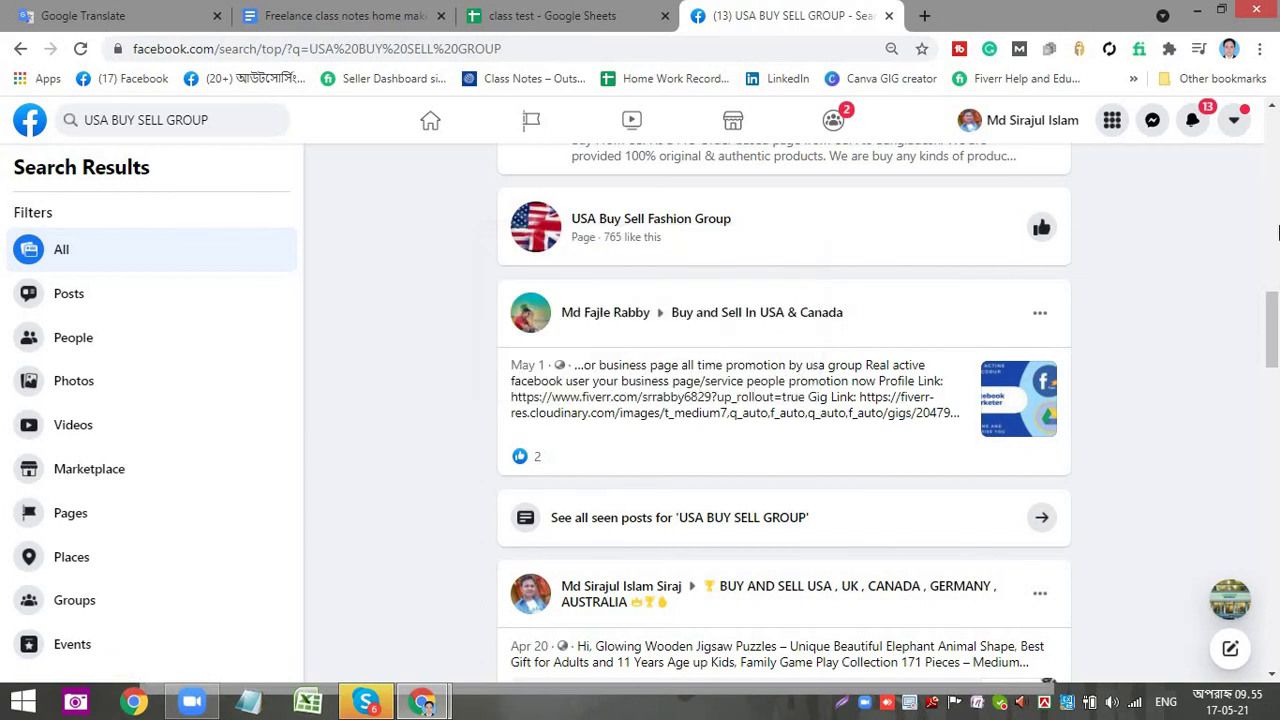
{"action": "scroll", "coordinate": [634, 250], "scroll_direction": "up", "scroll_amount": 3}
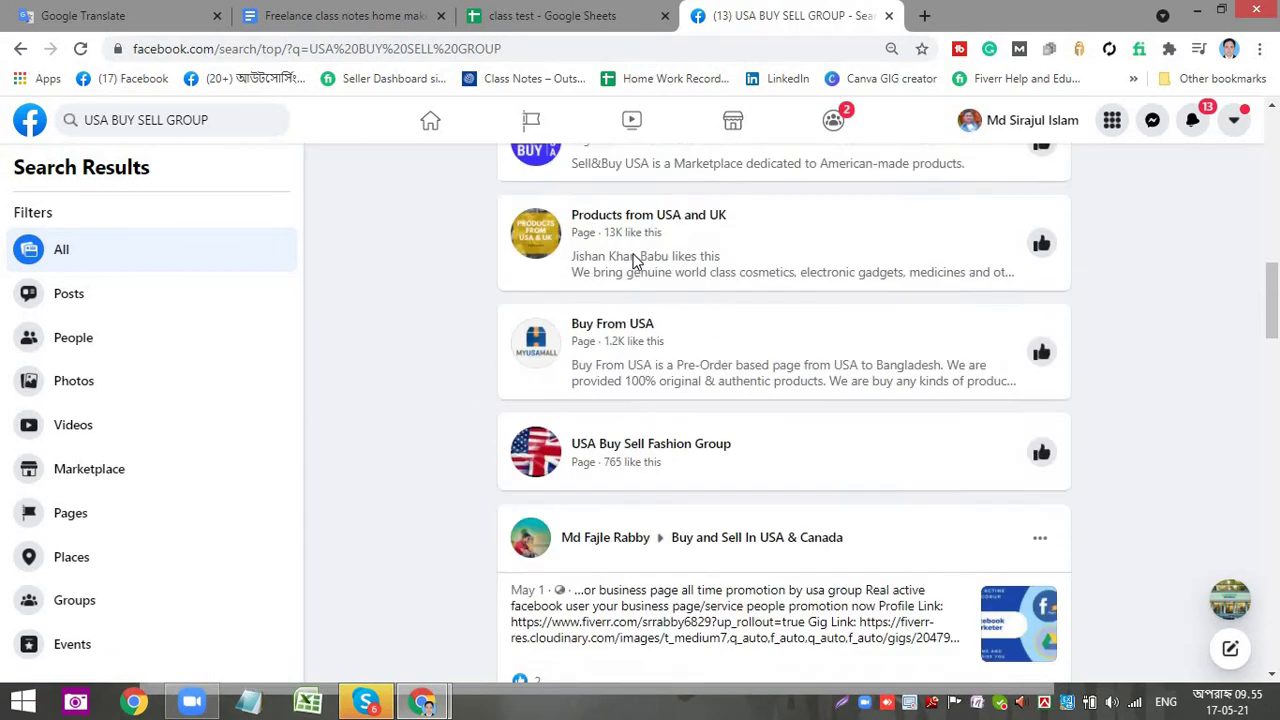
{"action": "scroll", "coordinate": [642, 268], "scroll_direction": "up", "scroll_amount": 3}
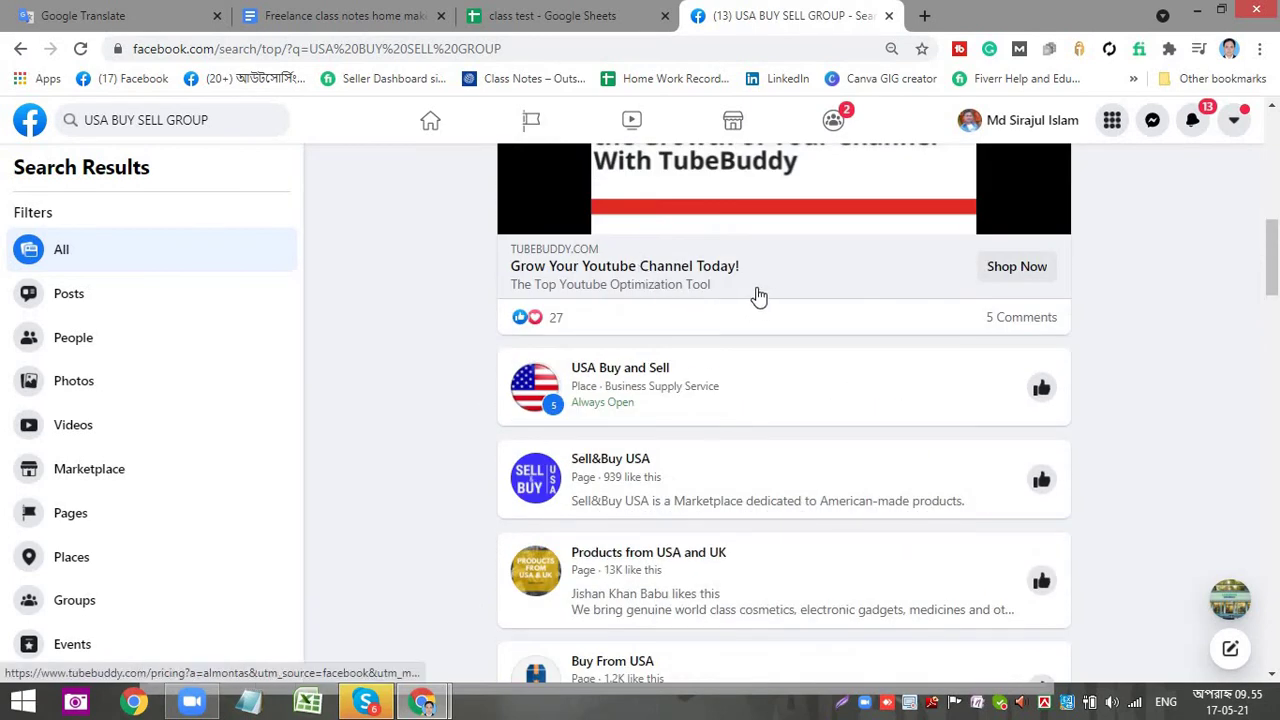
{"action": "scroll", "coordinate": [740, 292], "scroll_direction": "down", "scroll_amount": 2}
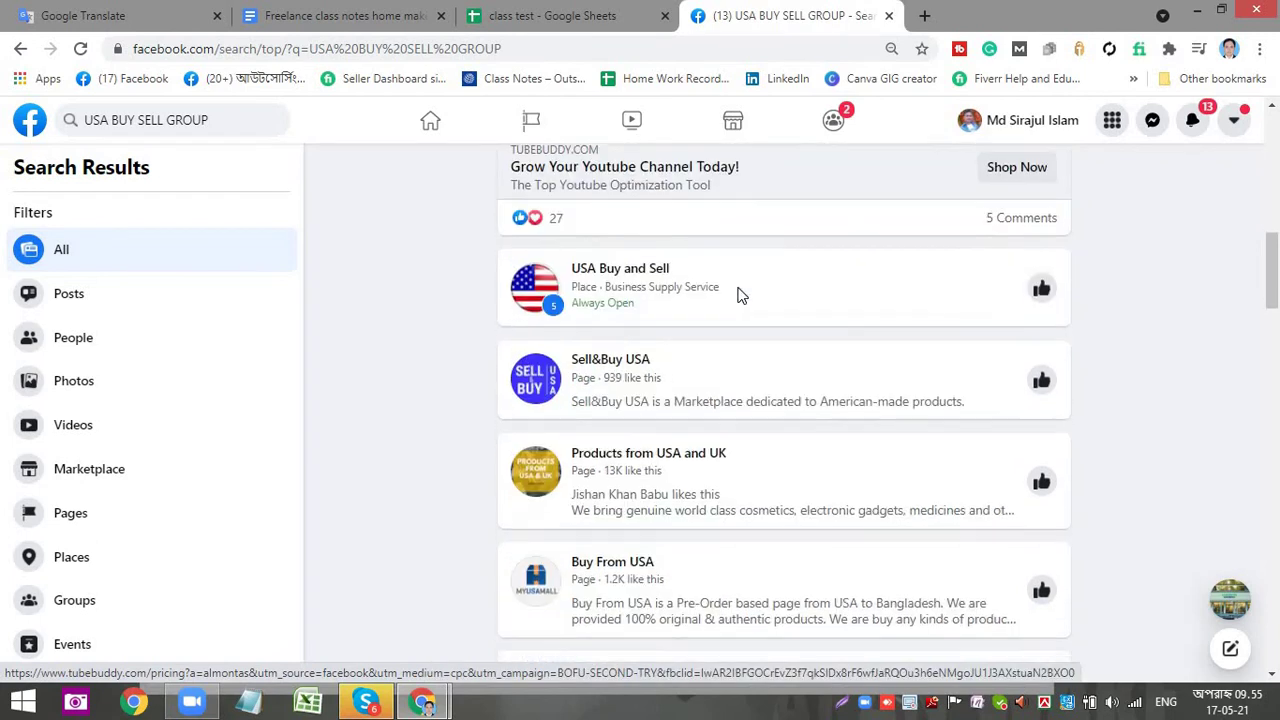
{"action": "scroll", "coordinate": [733, 285], "scroll_direction": "down", "scroll_amount": 2}
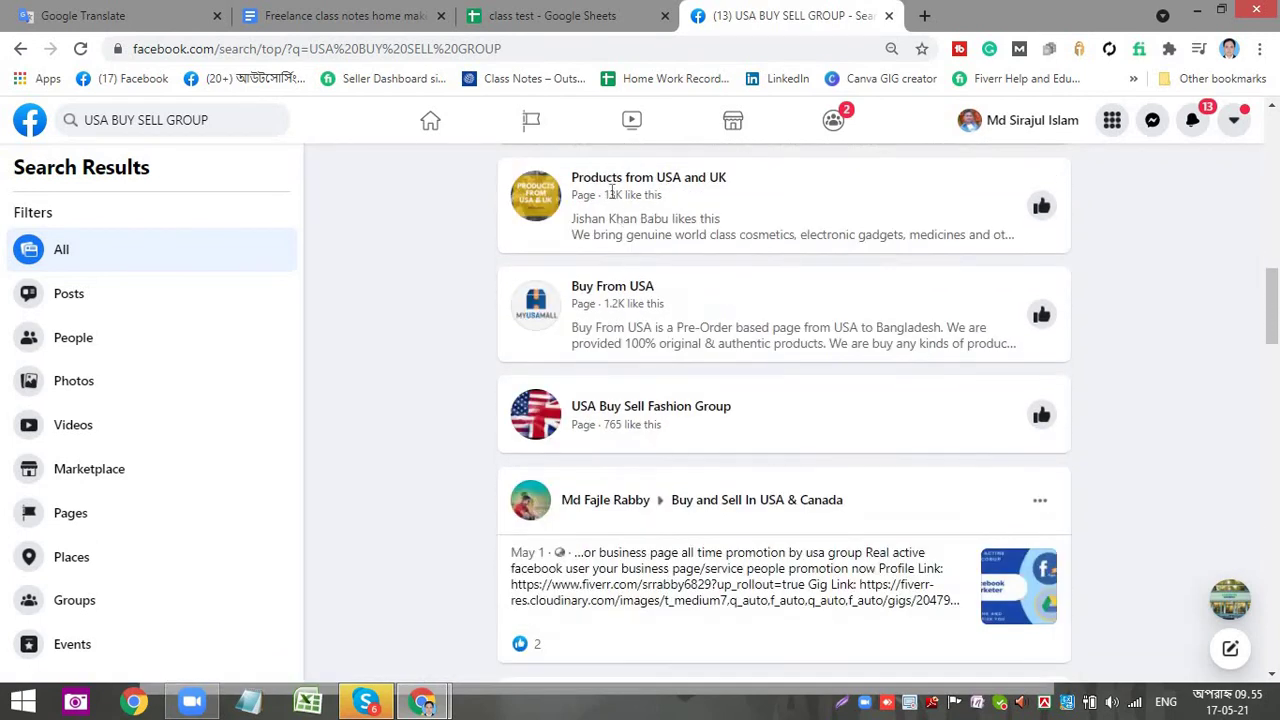
{"action": "left_click_drag", "start_coordinate": [613, 188], "coordinate": [662, 195]}
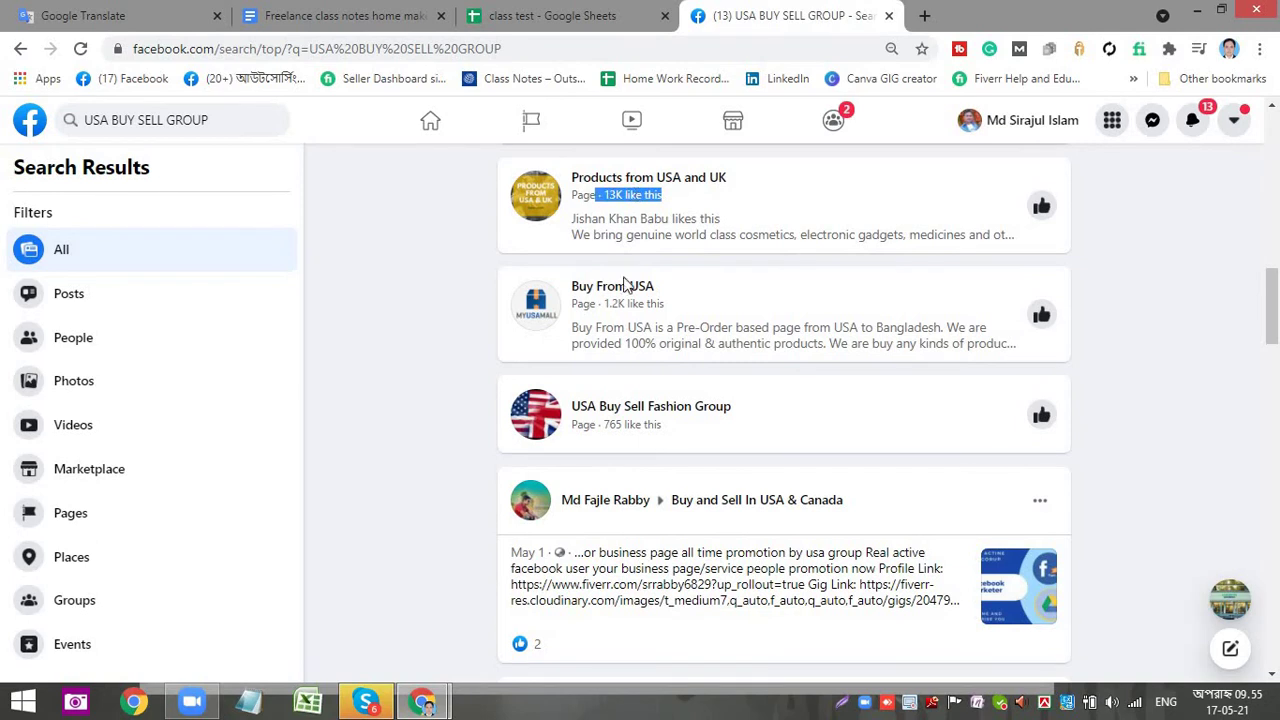
{"action": "scroll", "coordinate": [600, 295], "scroll_direction": "down", "scroll_amount": 3}
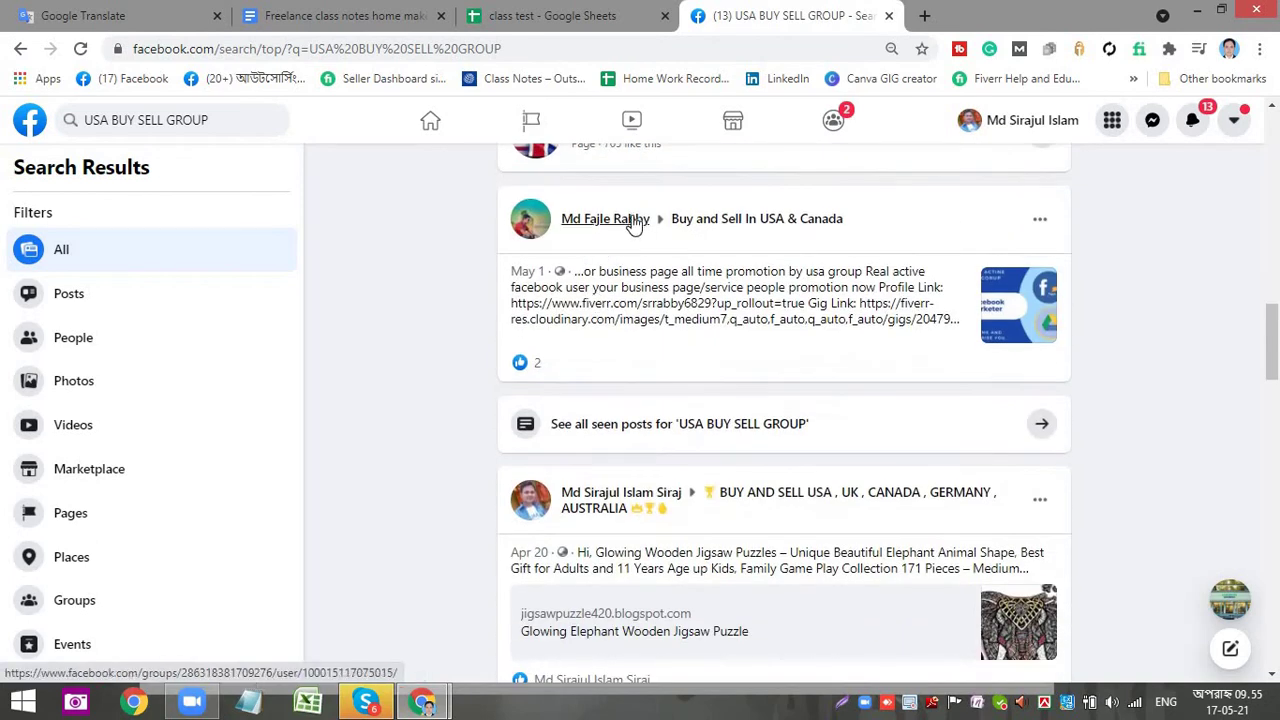
{"action": "scroll", "coordinate": [625, 225], "scroll_direction": "up", "scroll_amount": 1}
{"action": "scroll", "coordinate": [635, 238], "scroll_direction": "down", "scroll_amount": 3}
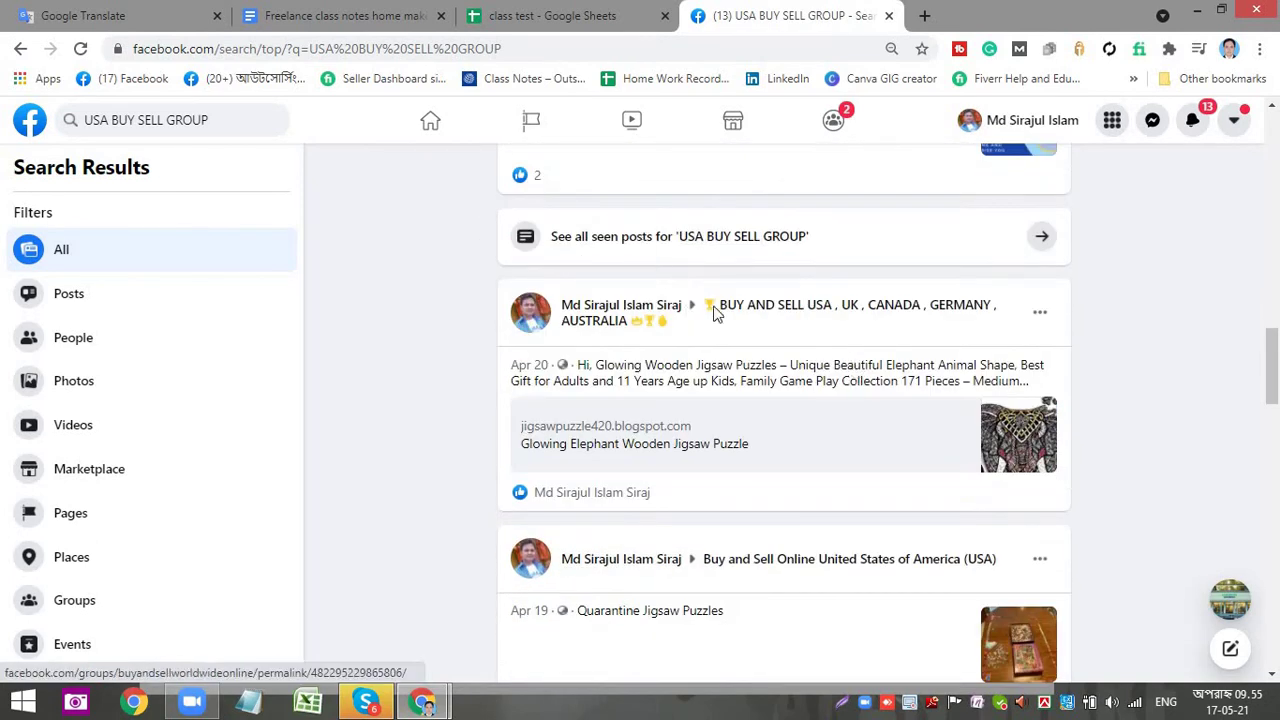
- Open the group BUY AND SELL USA , UK , CANADA , GERMANY , AUSTRALIA and check its member count
{"action": "left_click", "coordinate": [889, 316]}
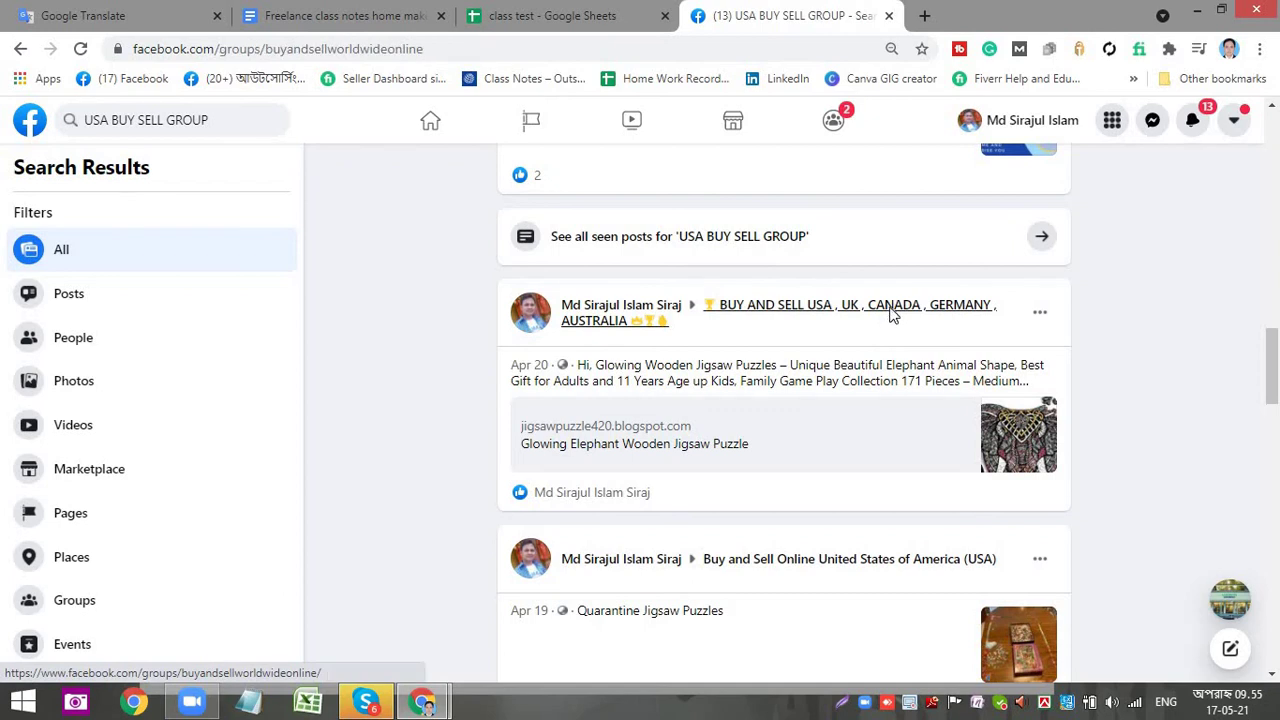
{"action": "scroll", "coordinate": [680, 438], "scroll_direction": "down", "scroll_amount": 3}
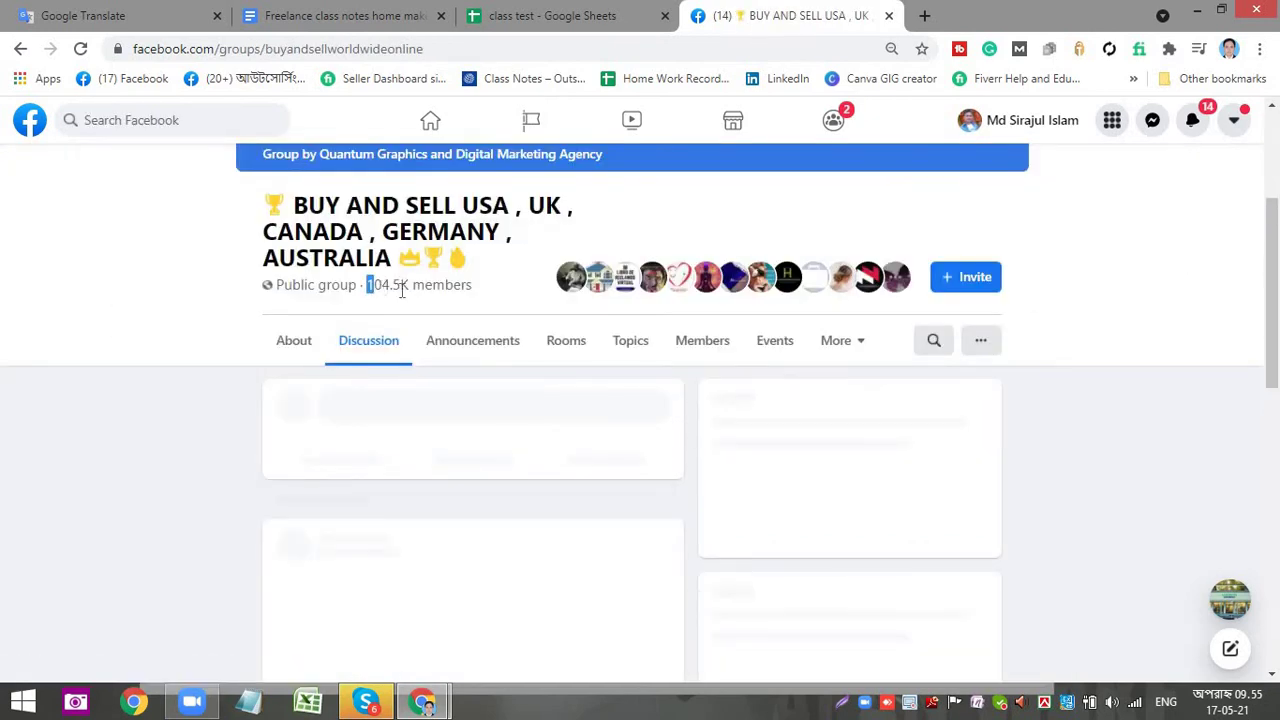
{"action": "left_click_drag", "start_coordinate": [401, 289], "coordinate": [404, 290]}
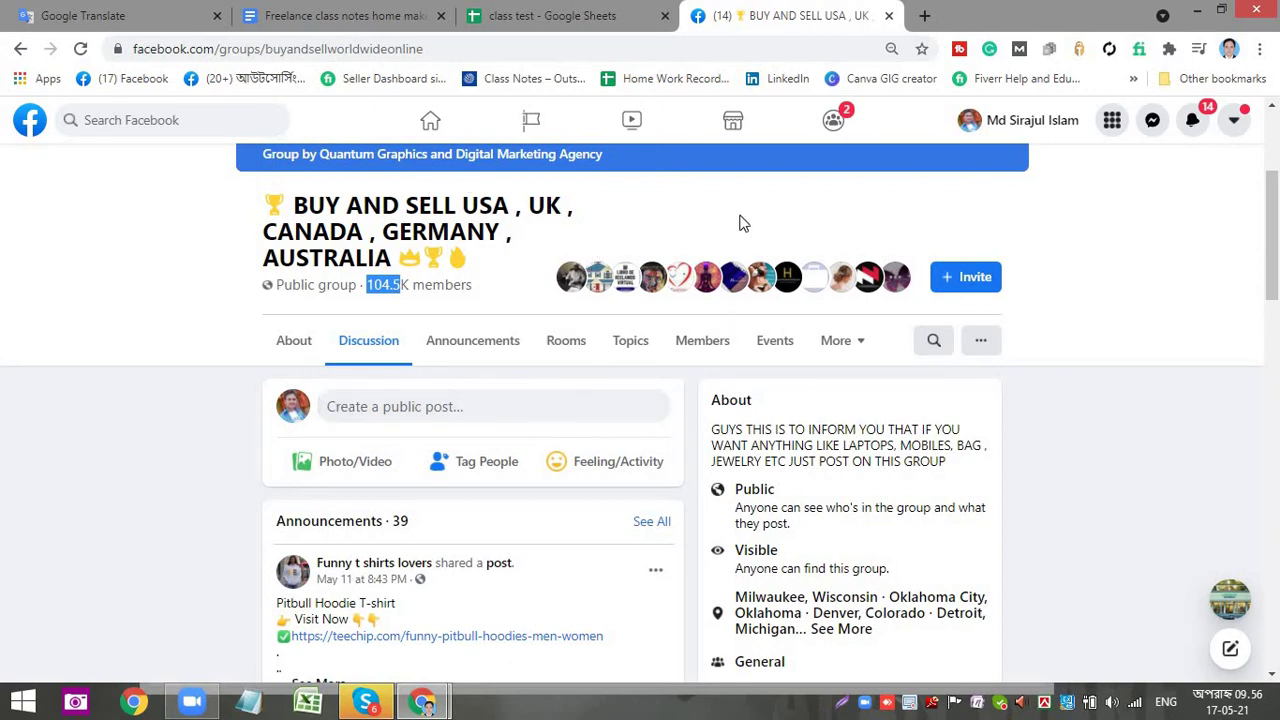
{"action": "left_click", "coordinate": [639, 197]}
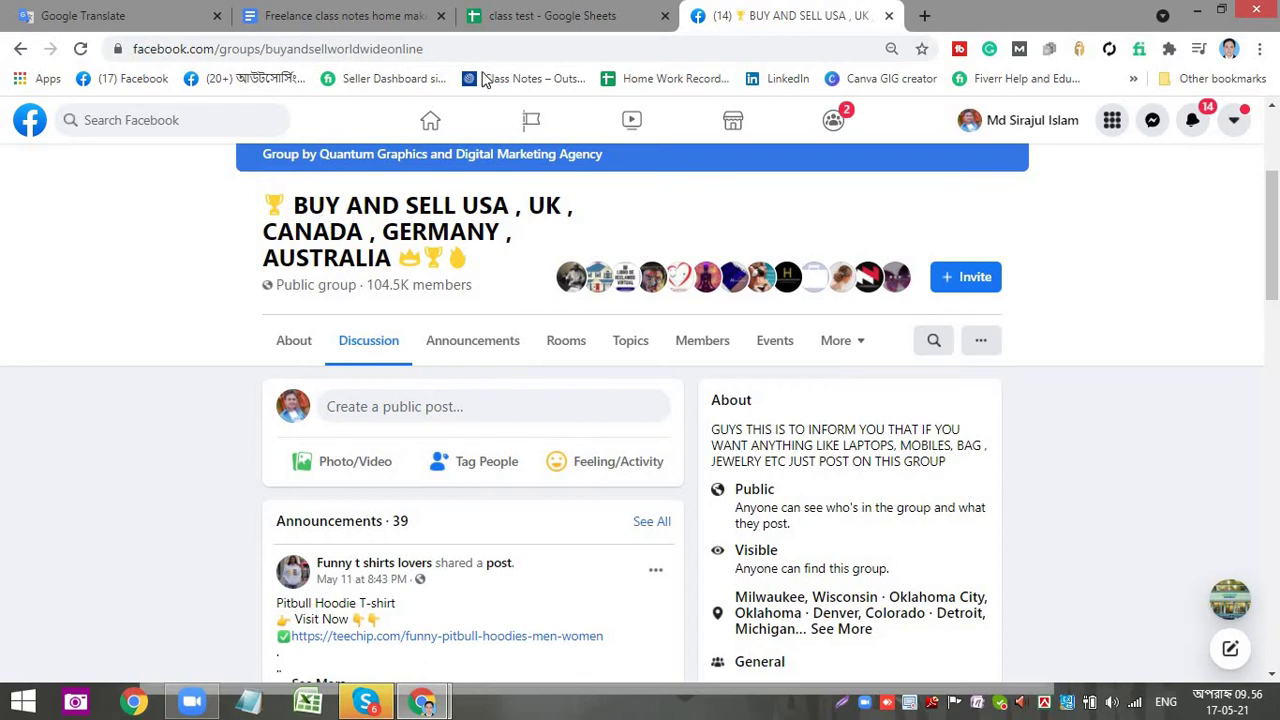
- Copy the group name BUY AND SELL USA , UK , CANADA , GERMANY , AUSTRALIA from Facebook into B2 of the class test sheet
{"action": "left_click", "coordinate": [470, 17]}
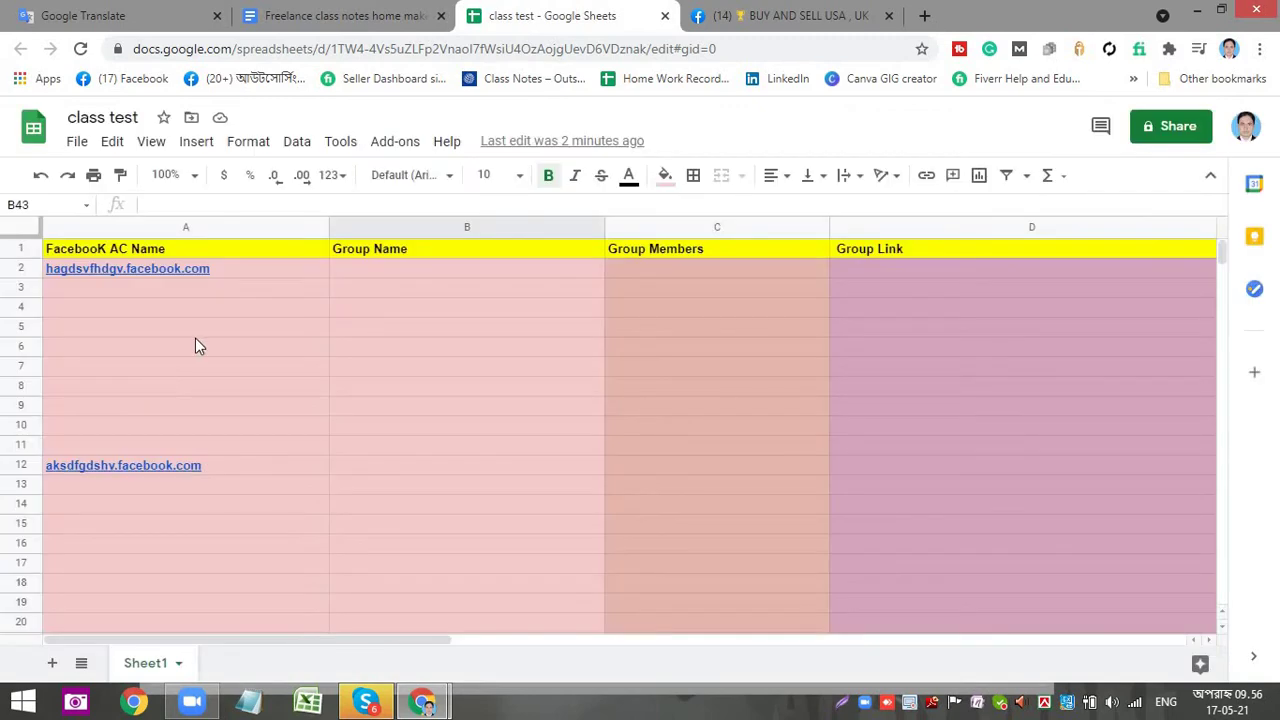
{"action": "left_click", "coordinate": [420, 287]}
{"action": "left_click", "coordinate": [414, 270]}
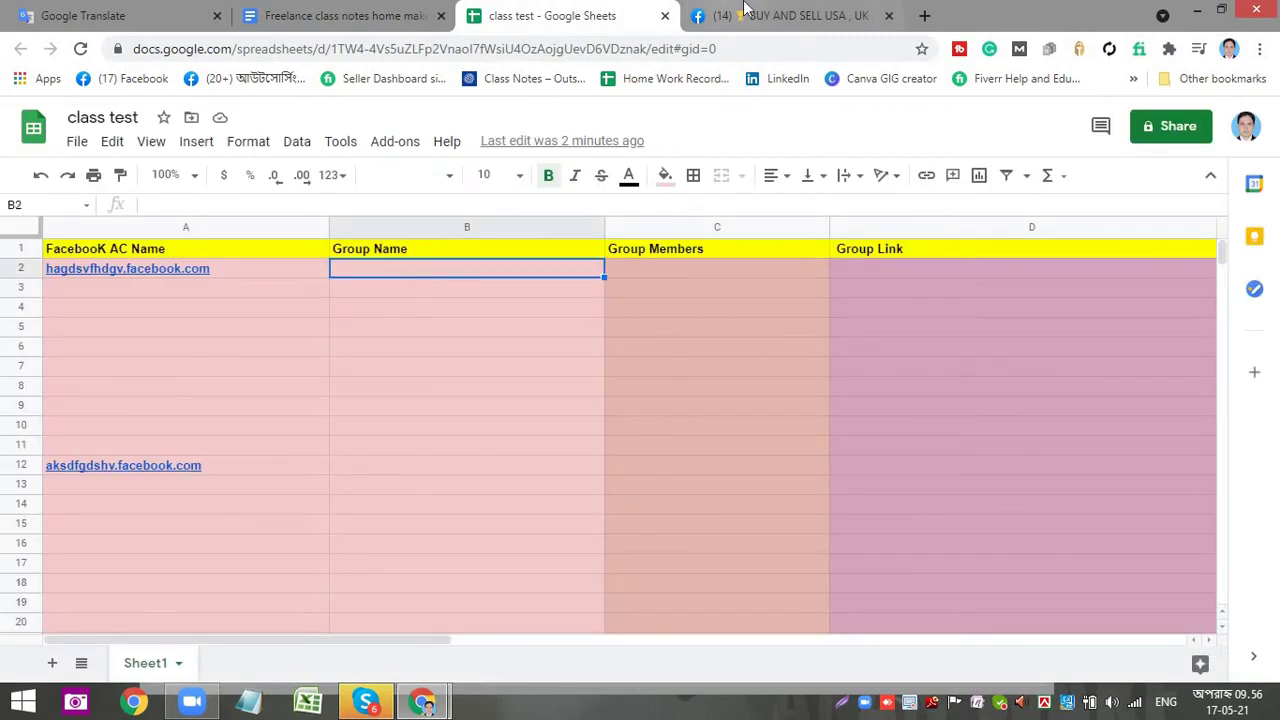
{"action": "left_click", "coordinate": [742, 15]}
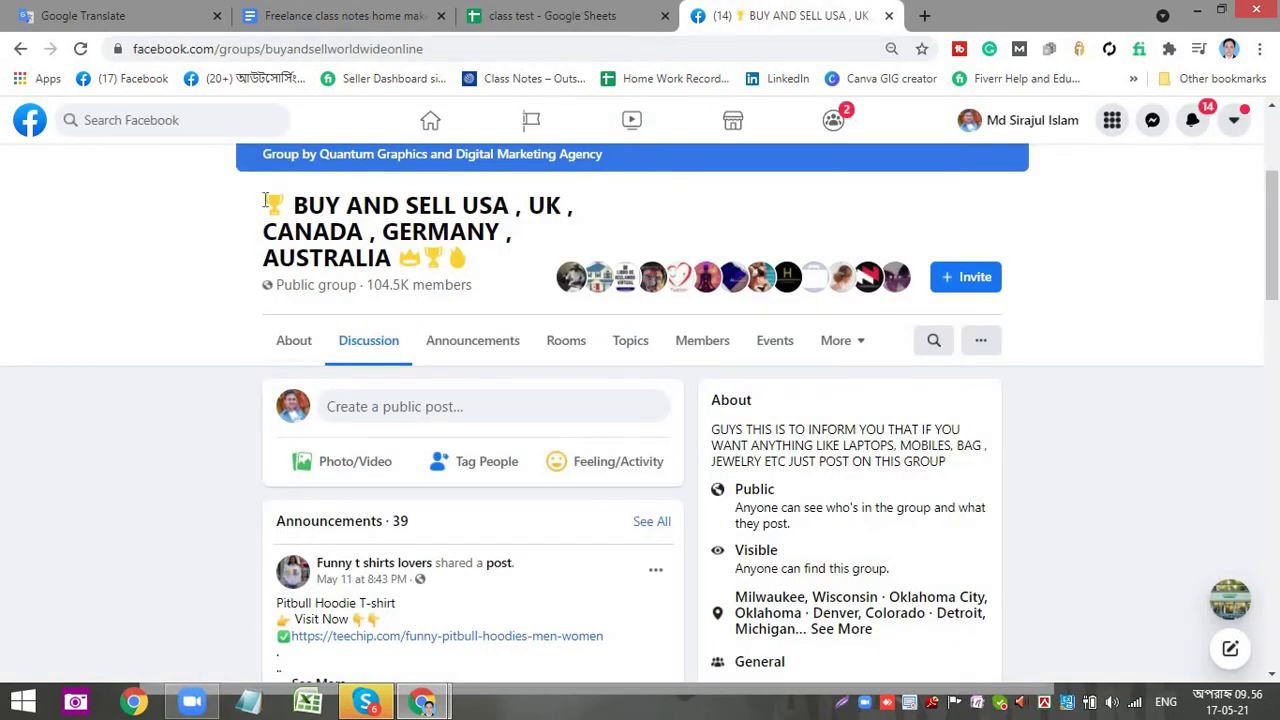
{"action": "left_click_drag", "start_coordinate": [265, 200], "coordinate": [476, 266]}
{"action": "key", "text": "ctrl+c"}
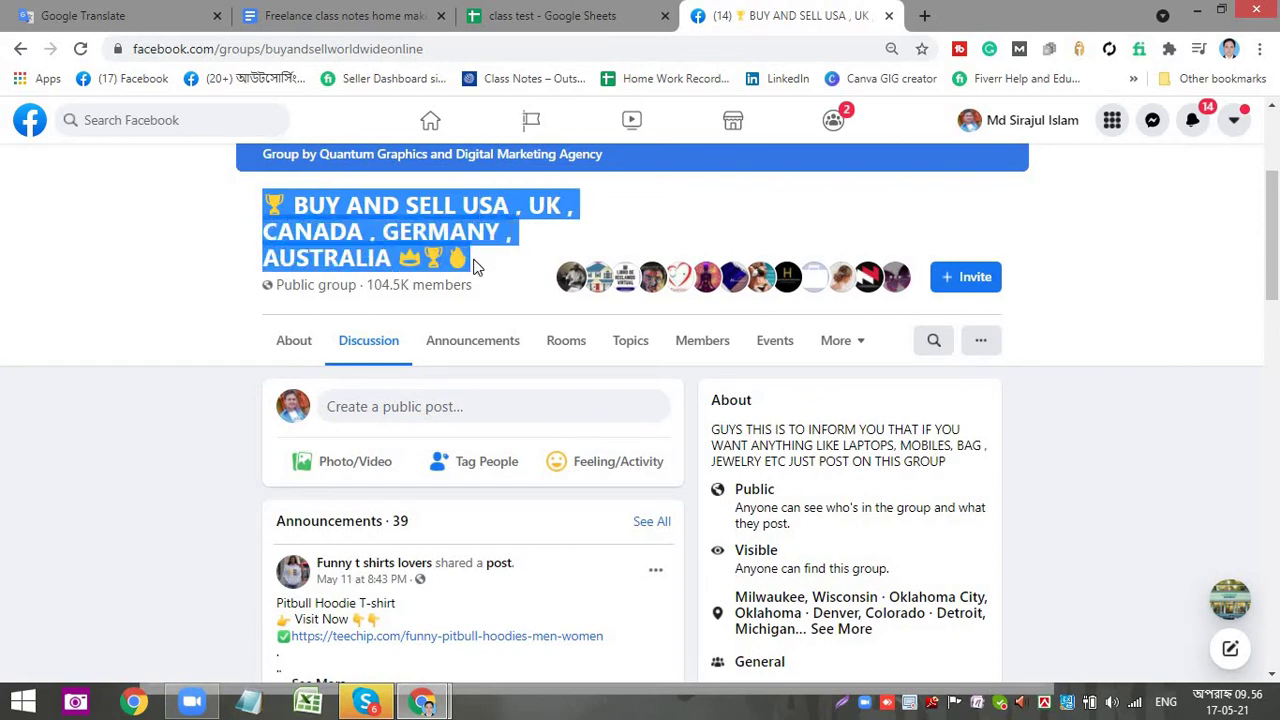
{"action": "left_click", "coordinate": [572, 12]}
{"action": "key", "text": "ctrl+v"}
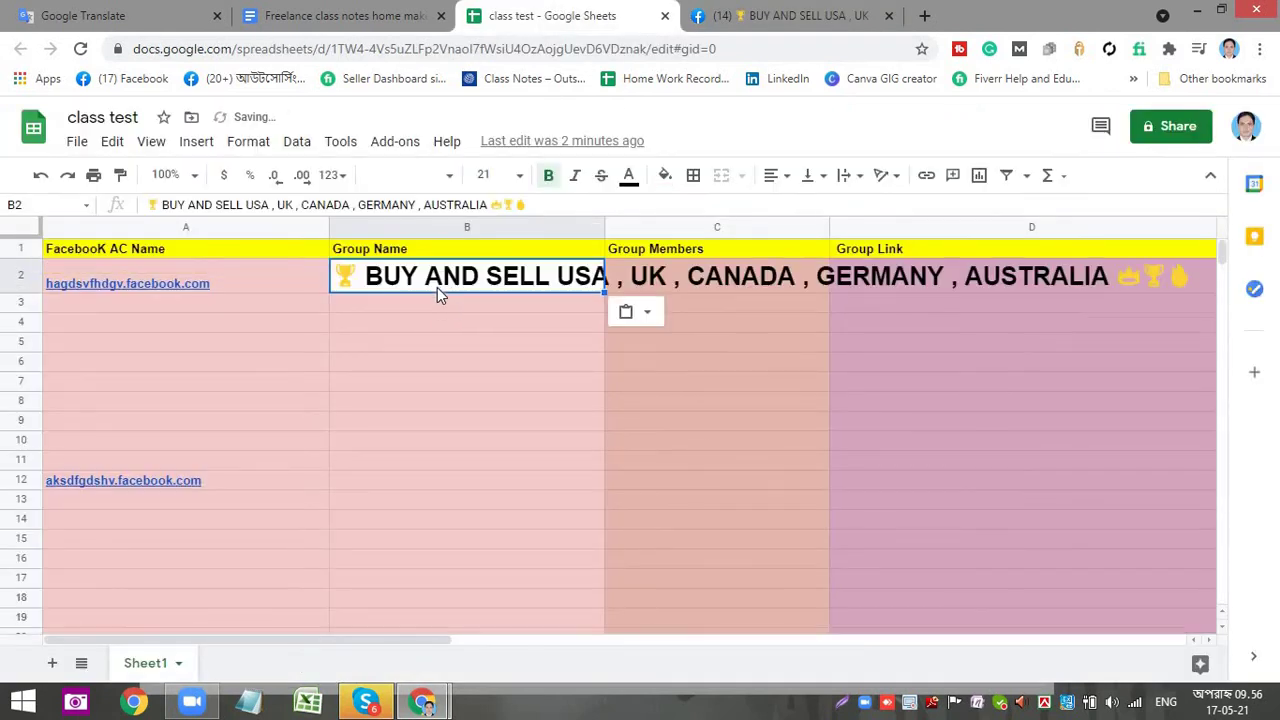
- Set the group name in B2 to font size 10 and its text wrapping to Clip
{"action": "left_click", "coordinate": [525, 186]}
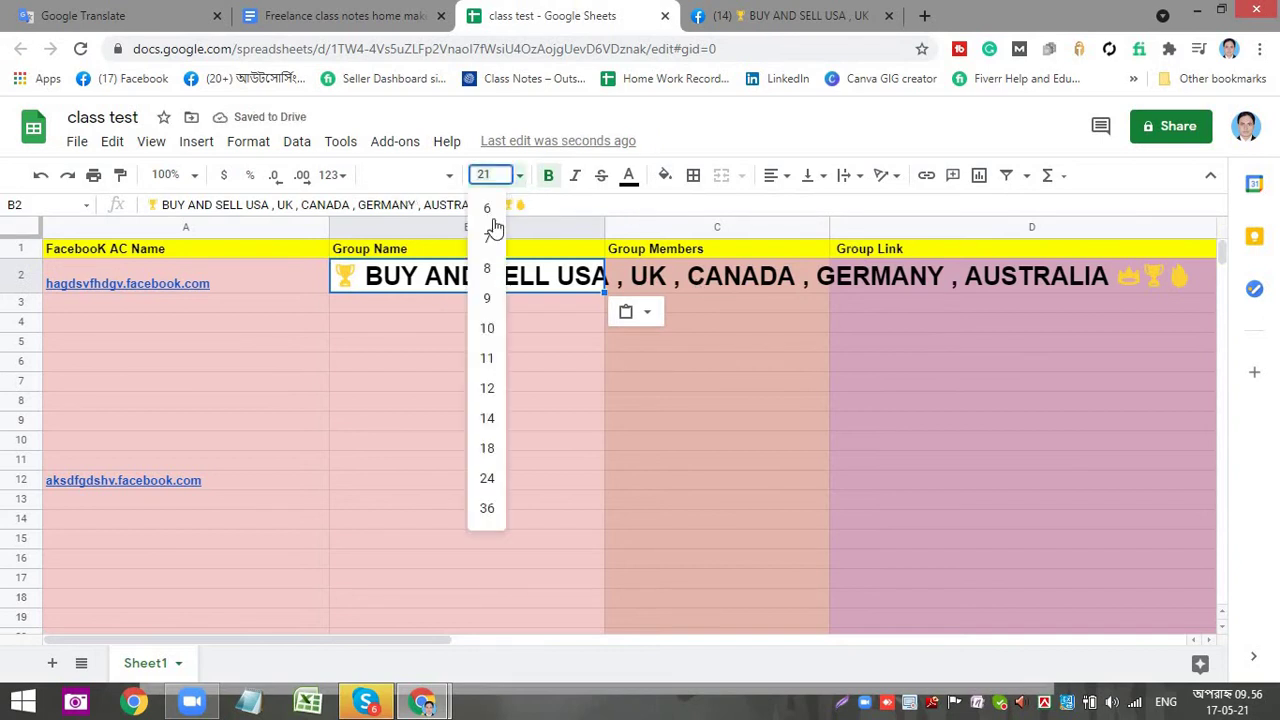
{"action": "left_click", "coordinate": [487, 340]}
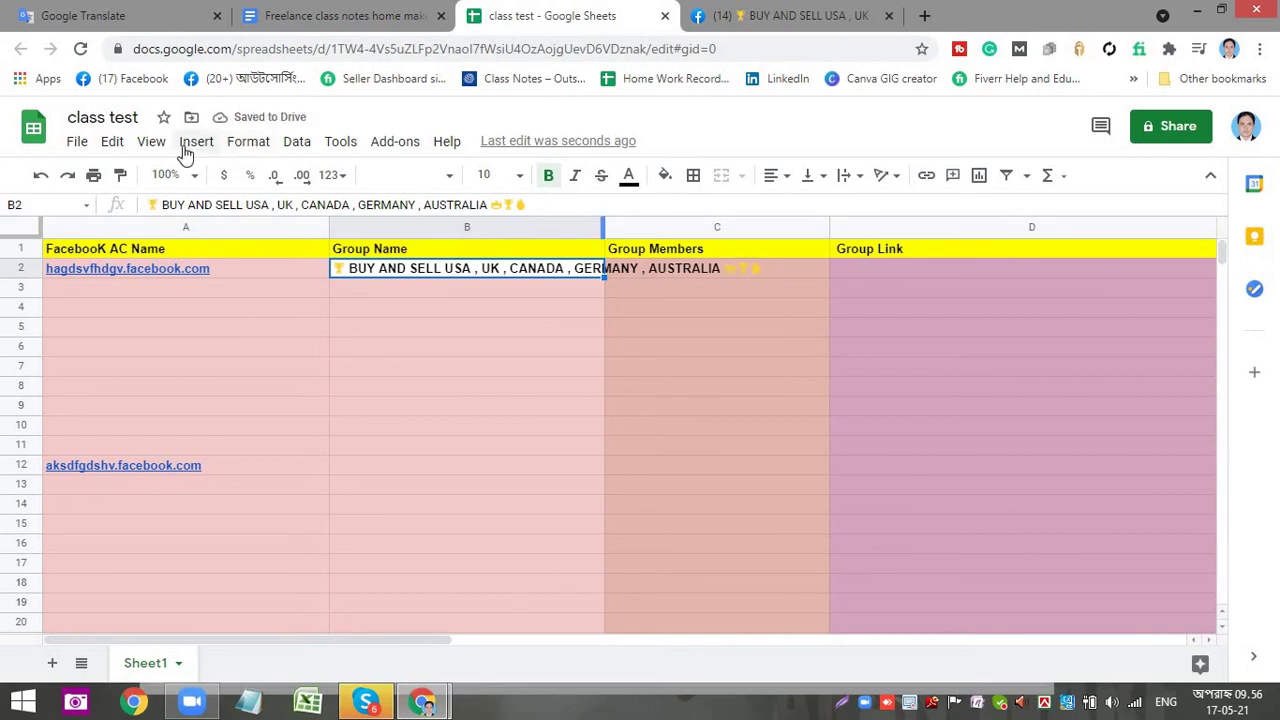
{"action": "left_click", "coordinate": [242, 146]}
{"action": "mouse_move", "coordinate": [331, 517]}
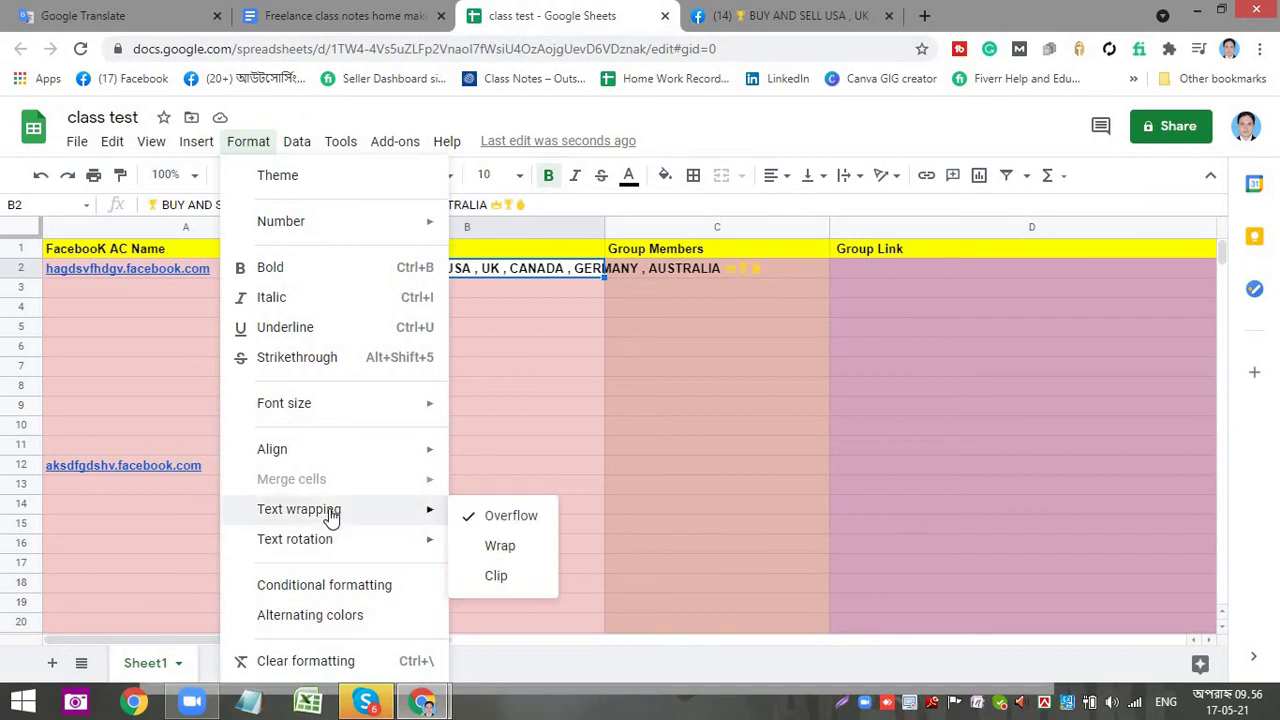
{"action": "left_click", "coordinate": [503, 577]}
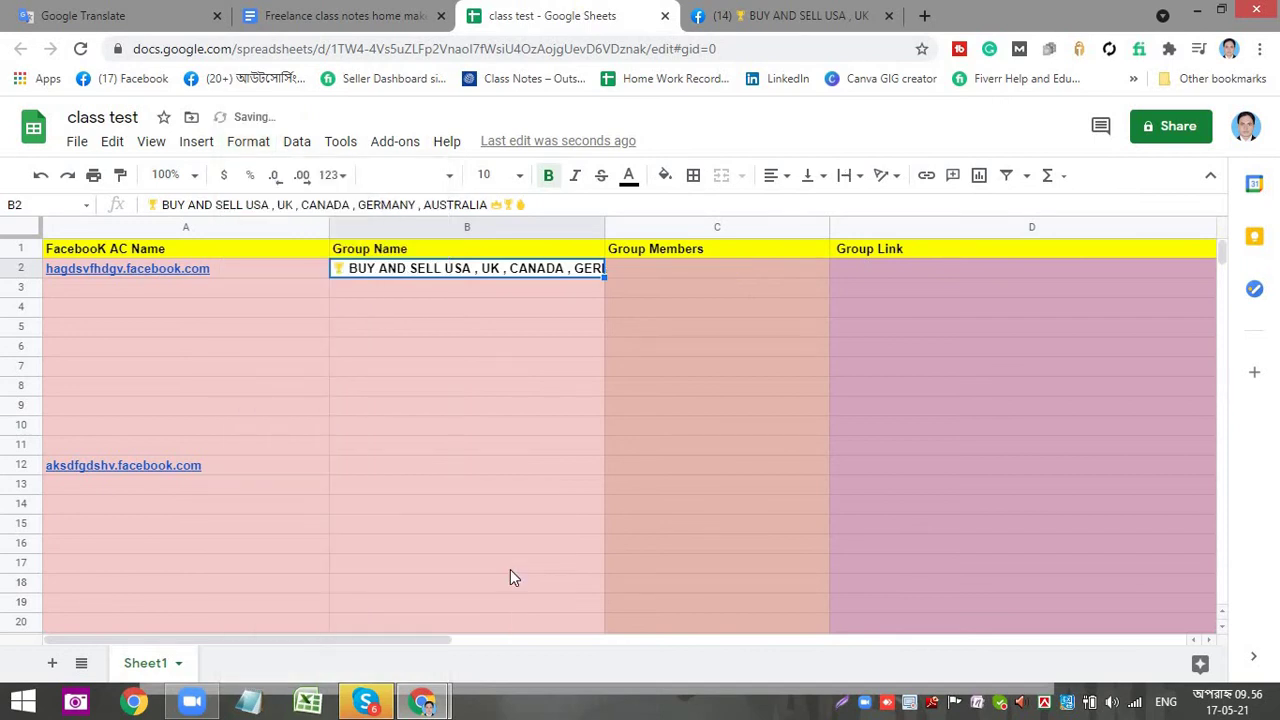
{"action": "left_click", "coordinate": [761, 351]}
- Copy the exact member count 104,469 from the Facebook group's Members page into C2 of the class test sheet
{"action": "left_click", "coordinate": [674, 270]}
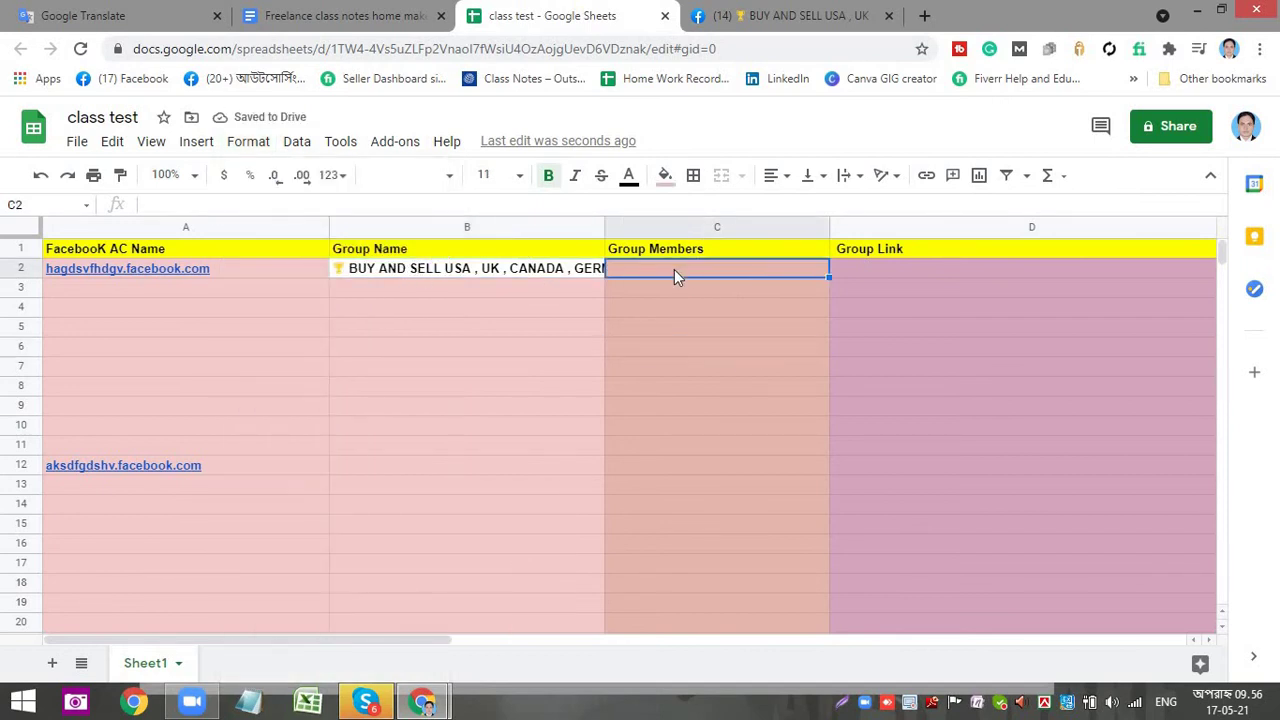
{"action": "left_click", "coordinate": [785, 15]}
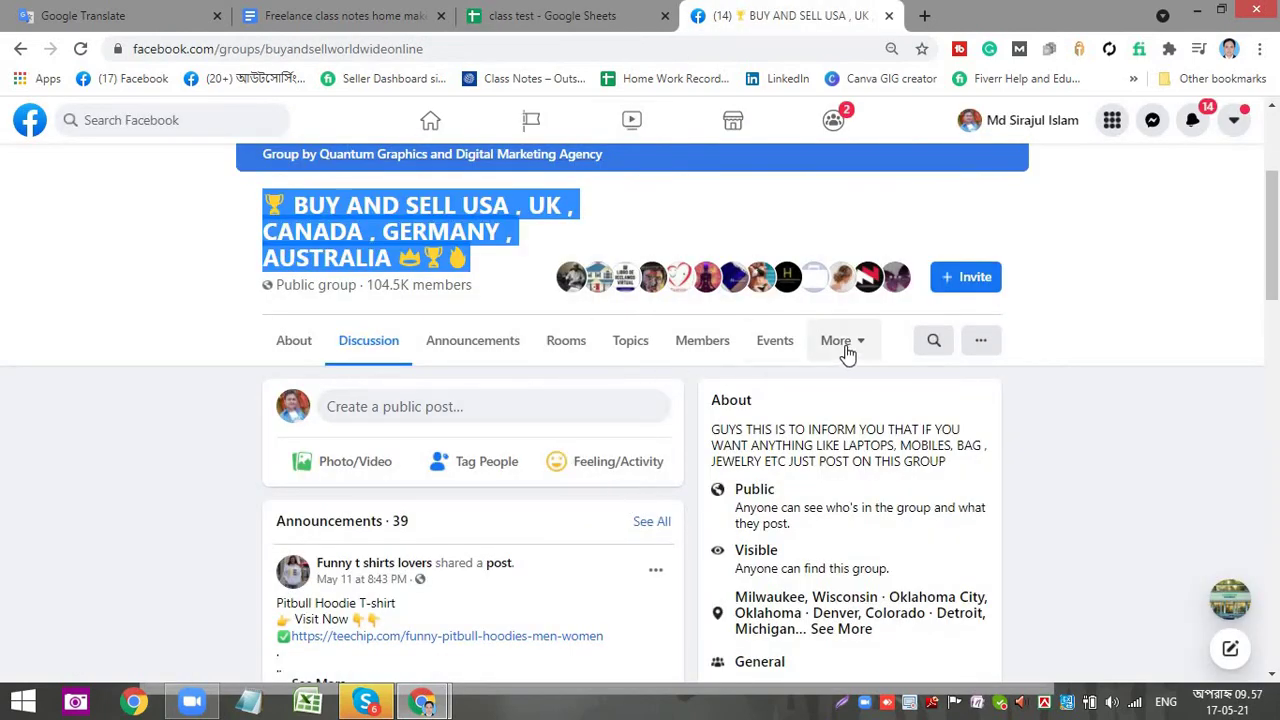
{"action": "left_click", "coordinate": [708, 348]}
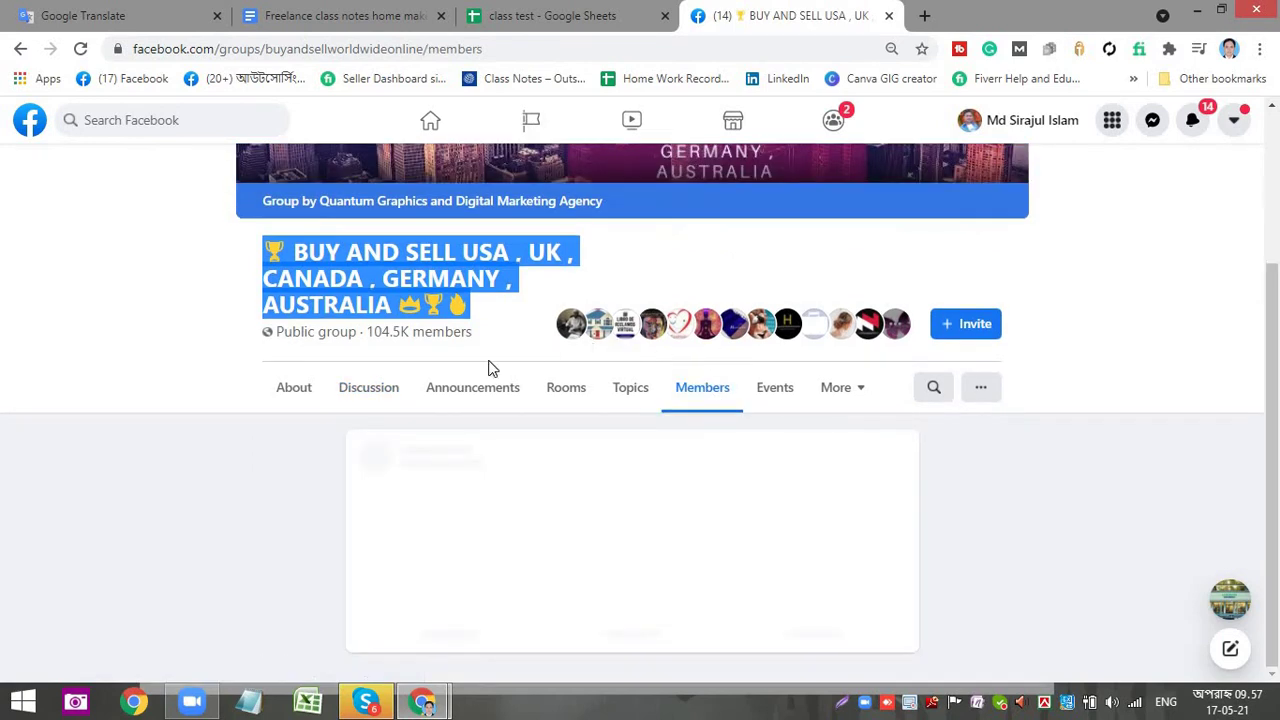
{"action": "scroll", "coordinate": [485, 350], "scroll_direction": "down", "scroll_amount": 1}
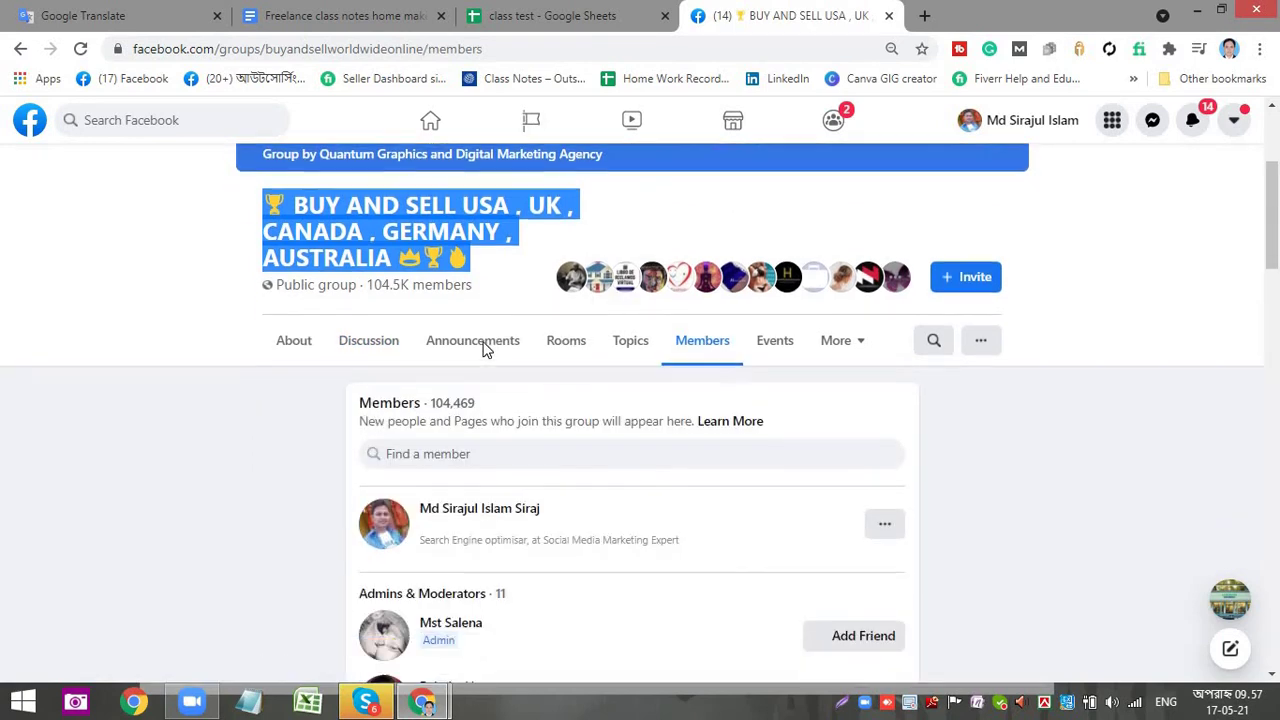
{"action": "scroll", "coordinate": [485, 350], "scroll_direction": "down", "scroll_amount": 1}
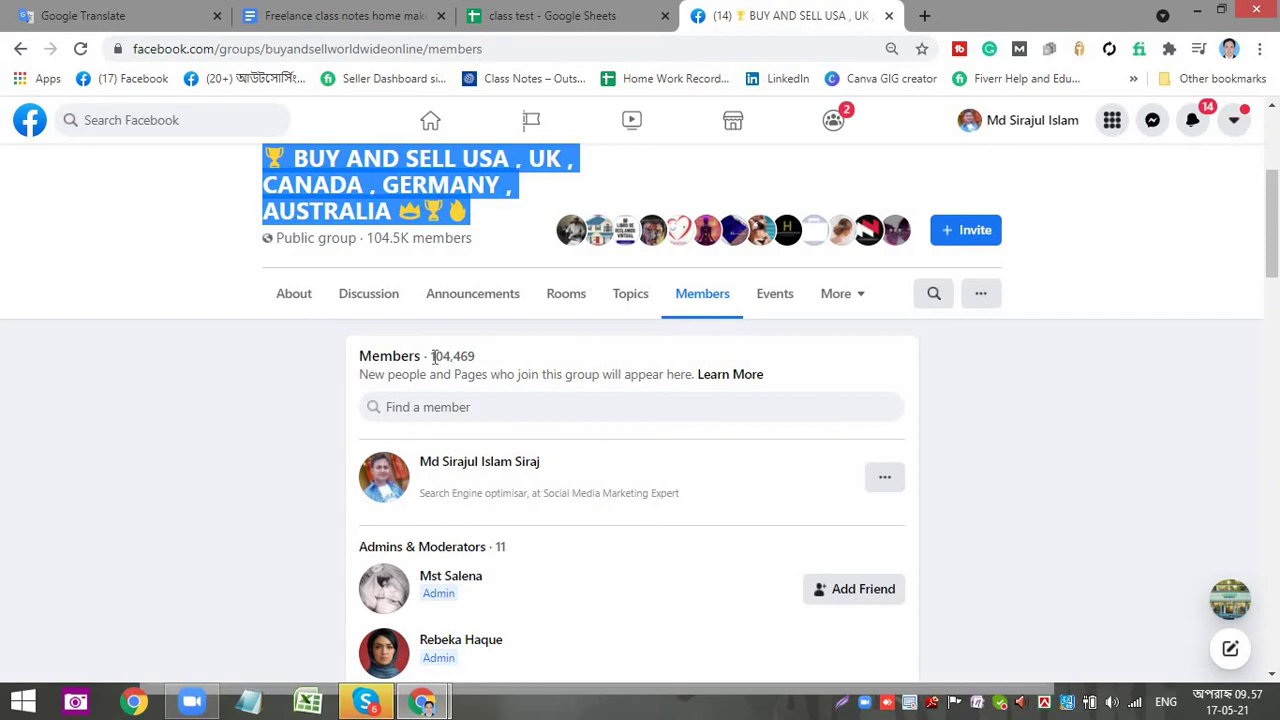
{"action": "left_click_drag", "start_coordinate": [433, 356], "coordinate": [490, 368]}
{"action": "key", "text": "ctrl+c"}
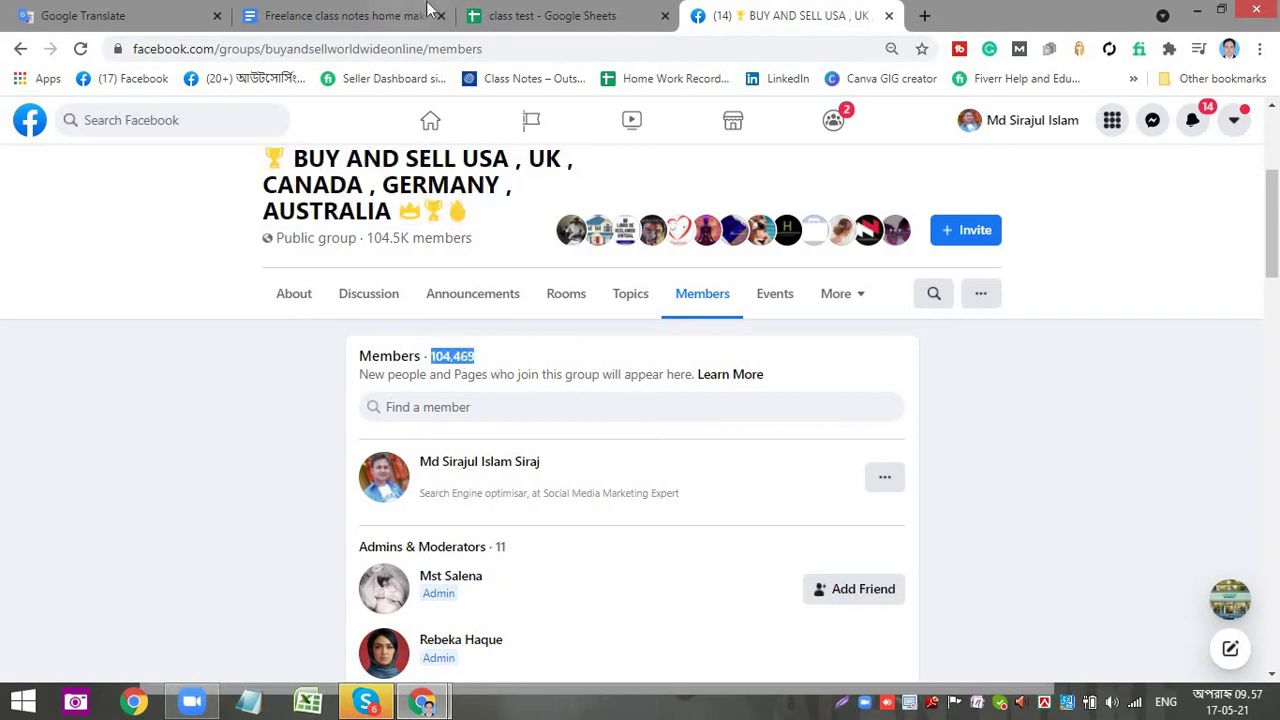
{"action": "left_click", "coordinate": [550, 15]}
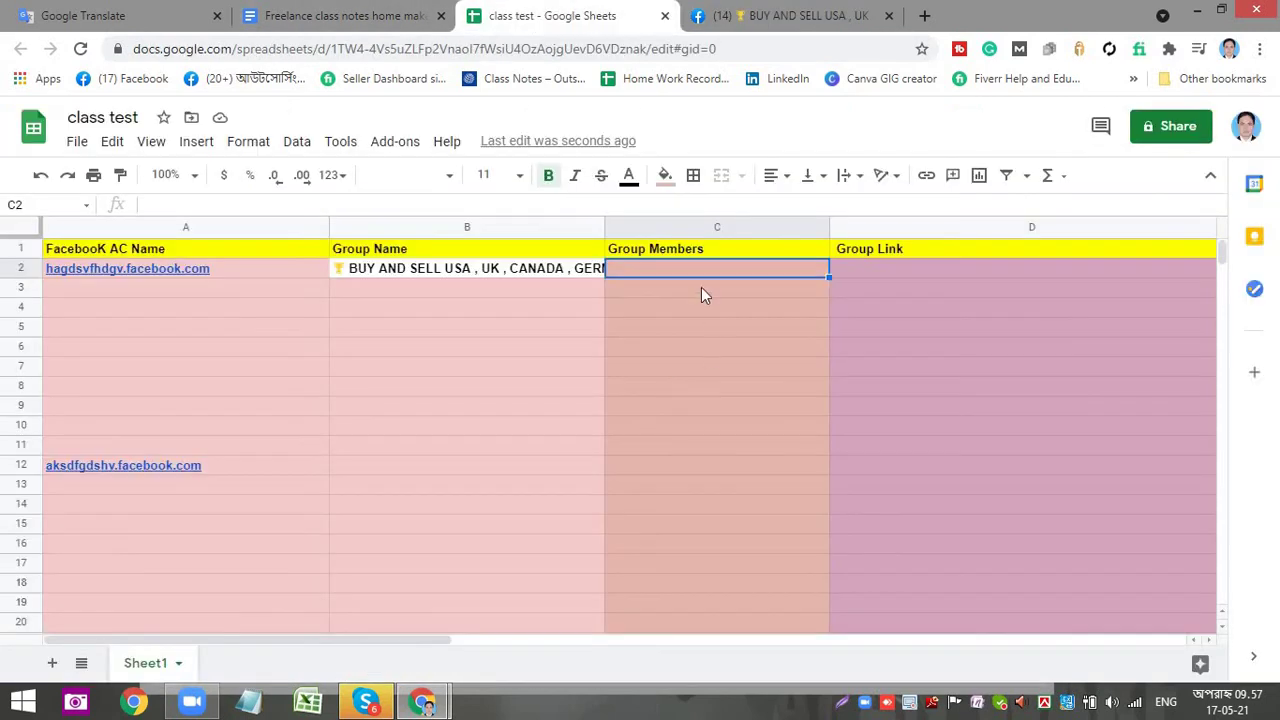
{"action": "key", "text": "ctrl+v"}
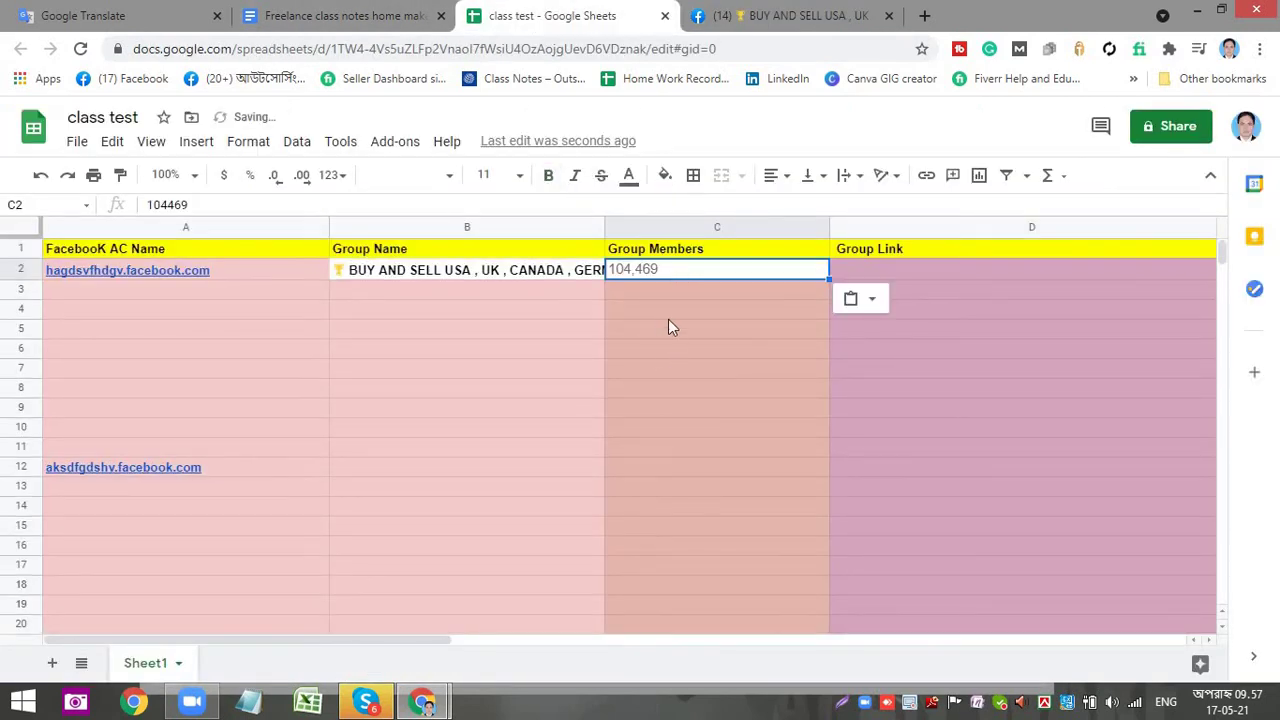
{"action": "left_click", "coordinate": [670, 314]}
- Copy the address of the group's Members page on Facebook into D2 of the class test sheet
{"action": "left_click", "coordinate": [849, 273]}
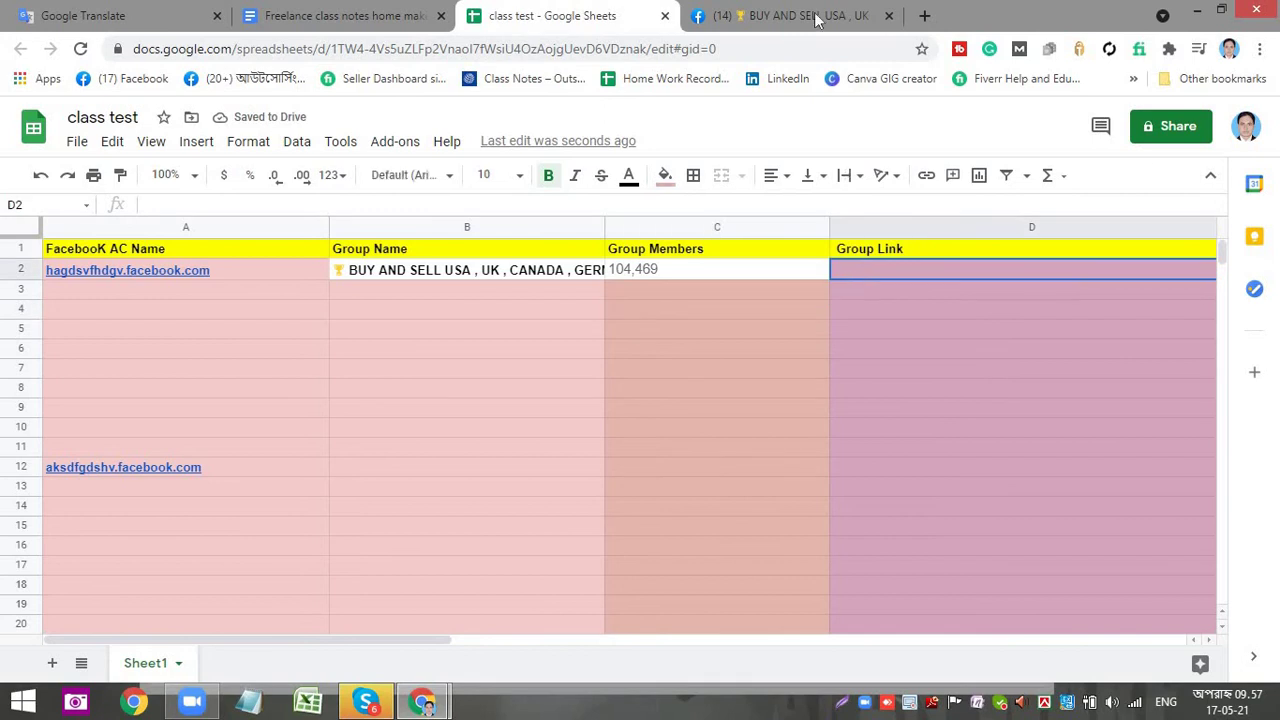
{"action": "left_click", "coordinate": [815, 20]}
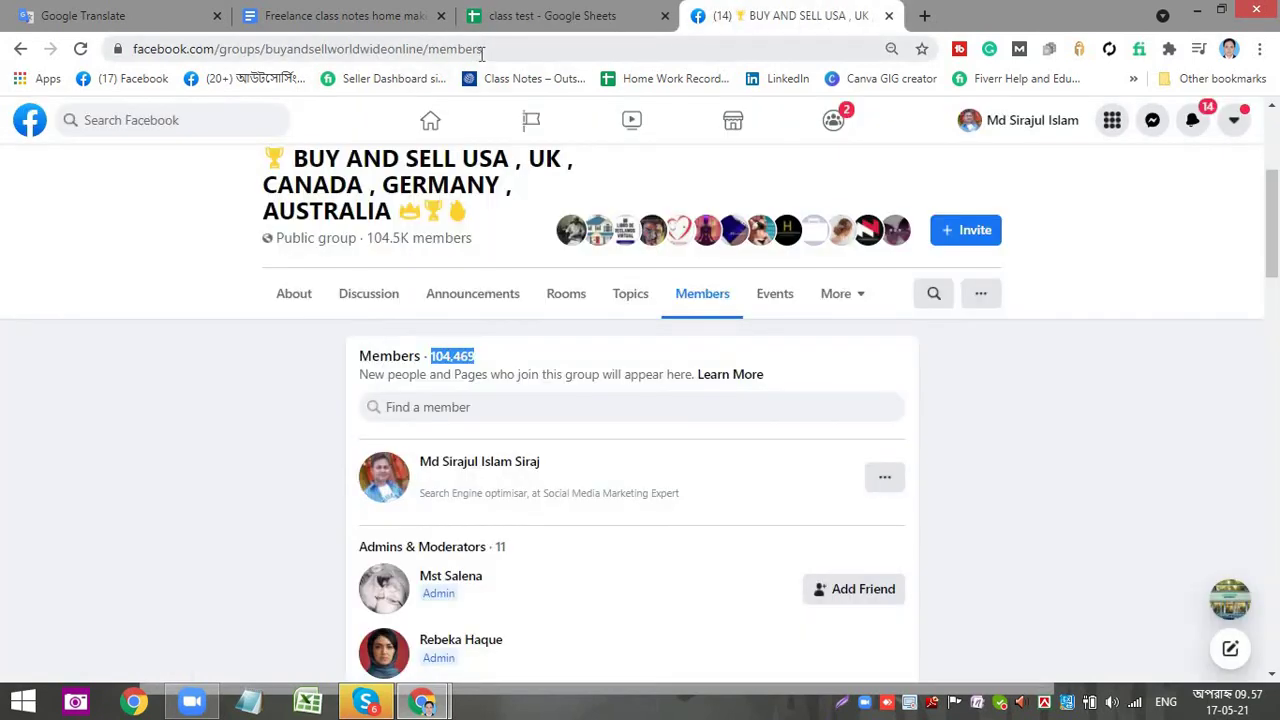
{"action": "left_click", "coordinate": [481, 52]}
{"action": "key", "text": "ctrl+c"}
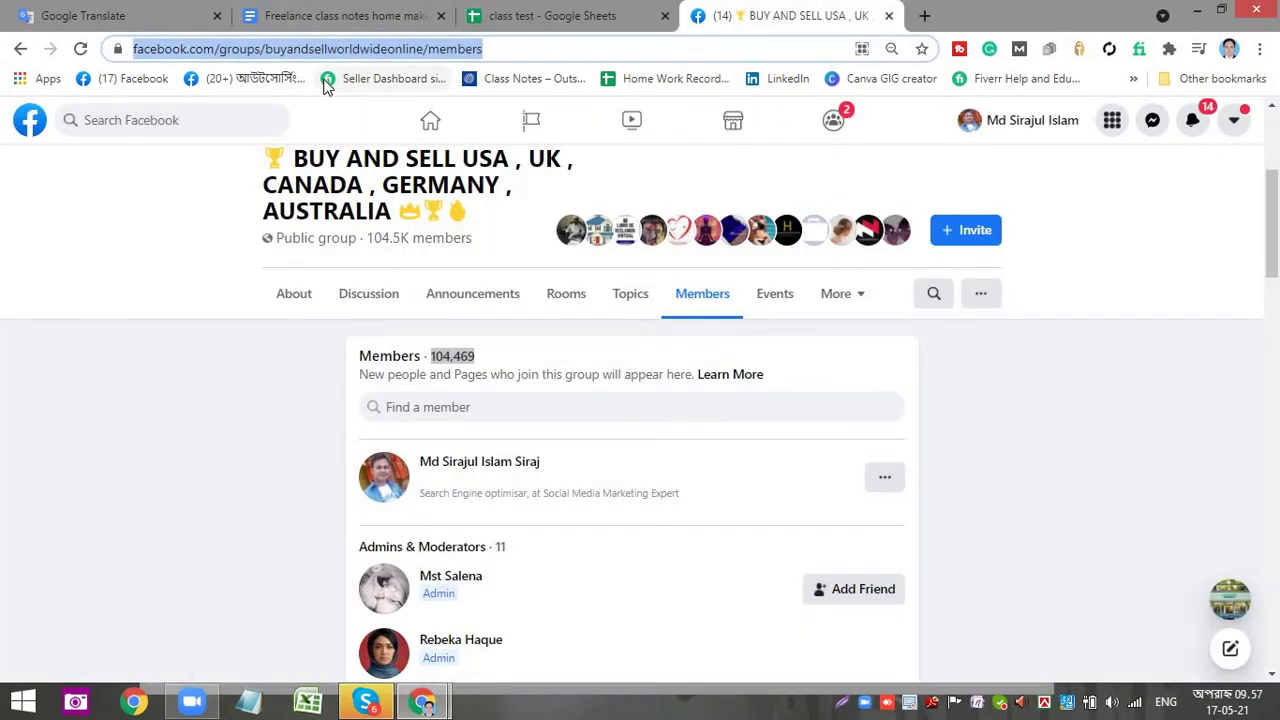
{"action": "left_click", "coordinate": [560, 15]}
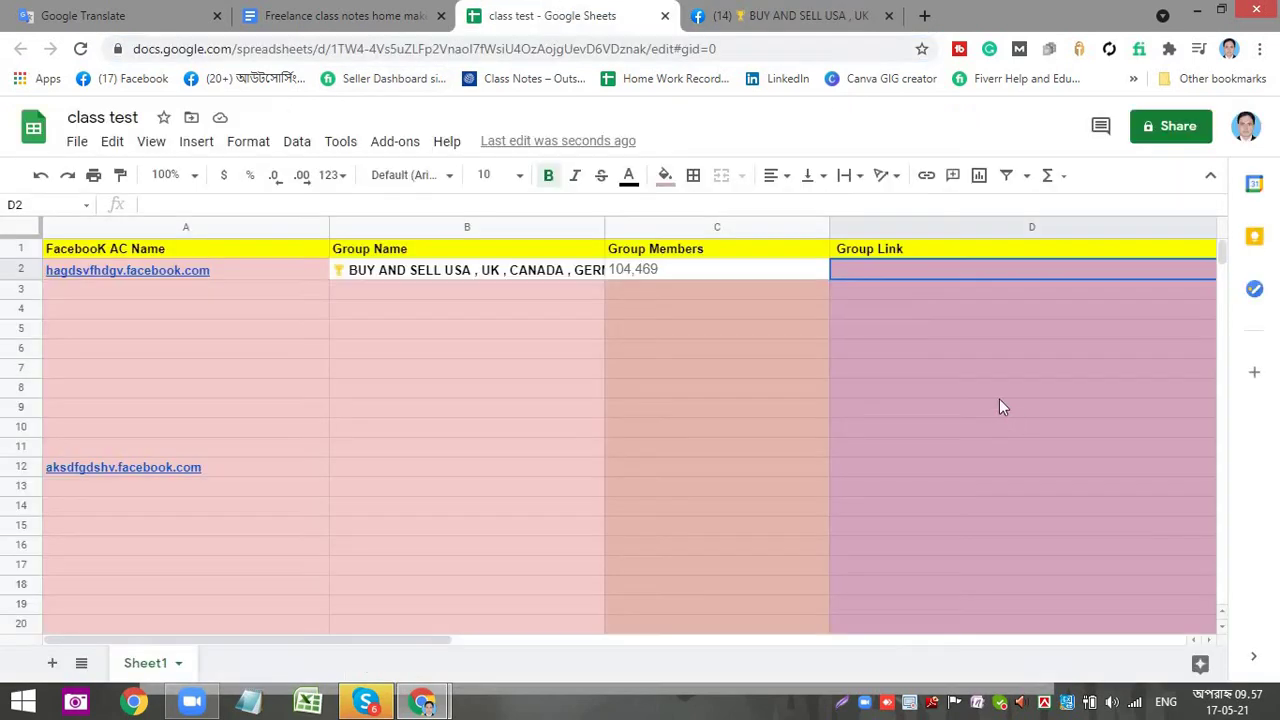
{"action": "key", "text": "ctrl+v"}
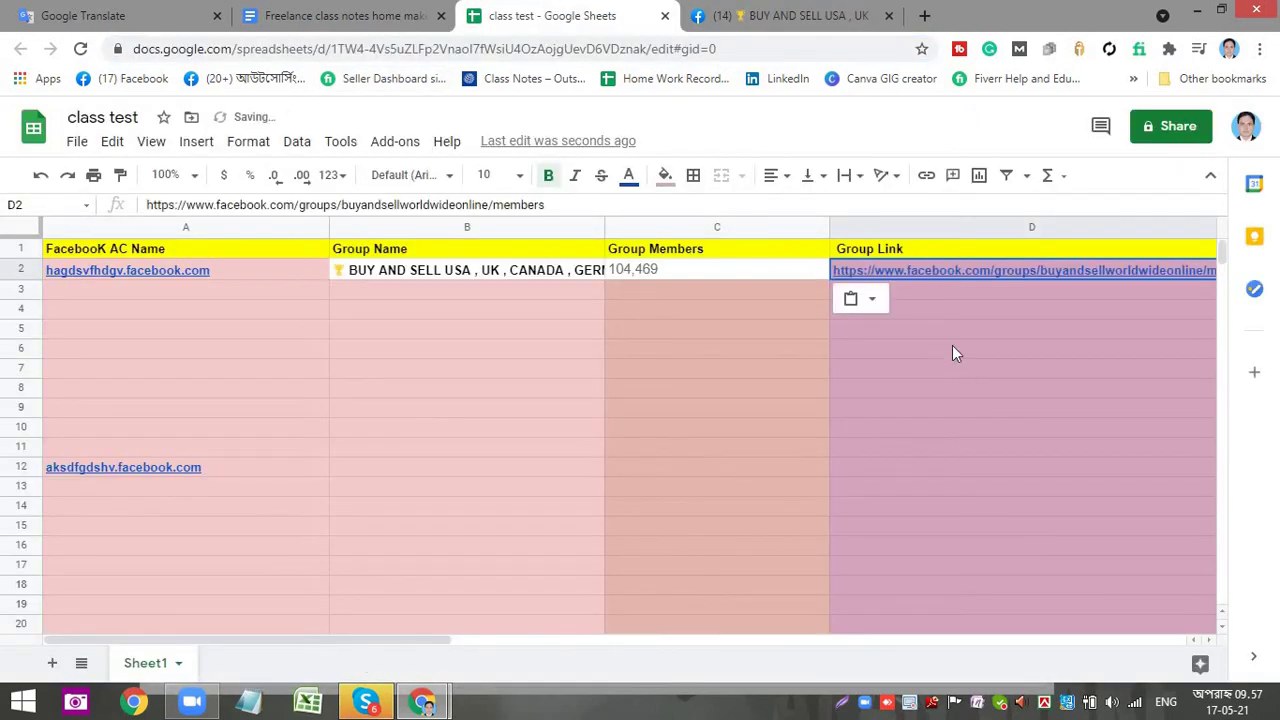
{"action": "left_click", "coordinate": [953, 350]}
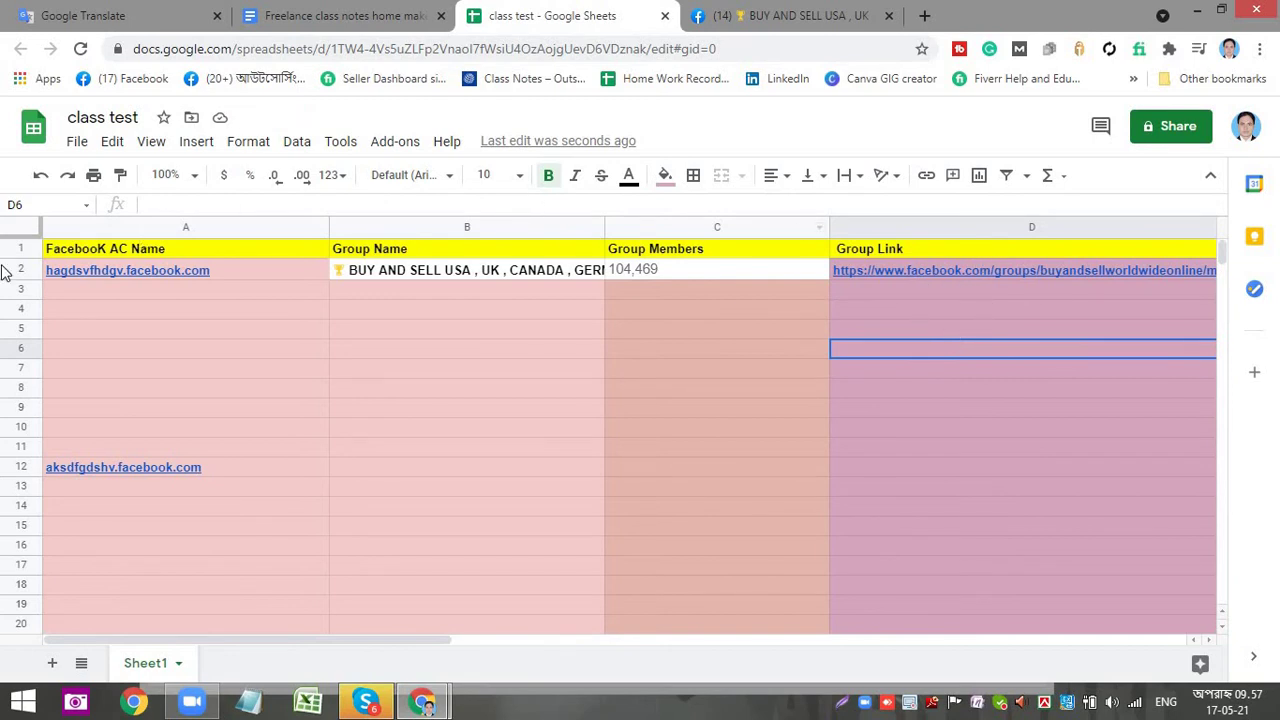
- Duplicate the group name, member count and group link from row 2 into row 3
{"action": "left_click", "coordinate": [362, 303]}
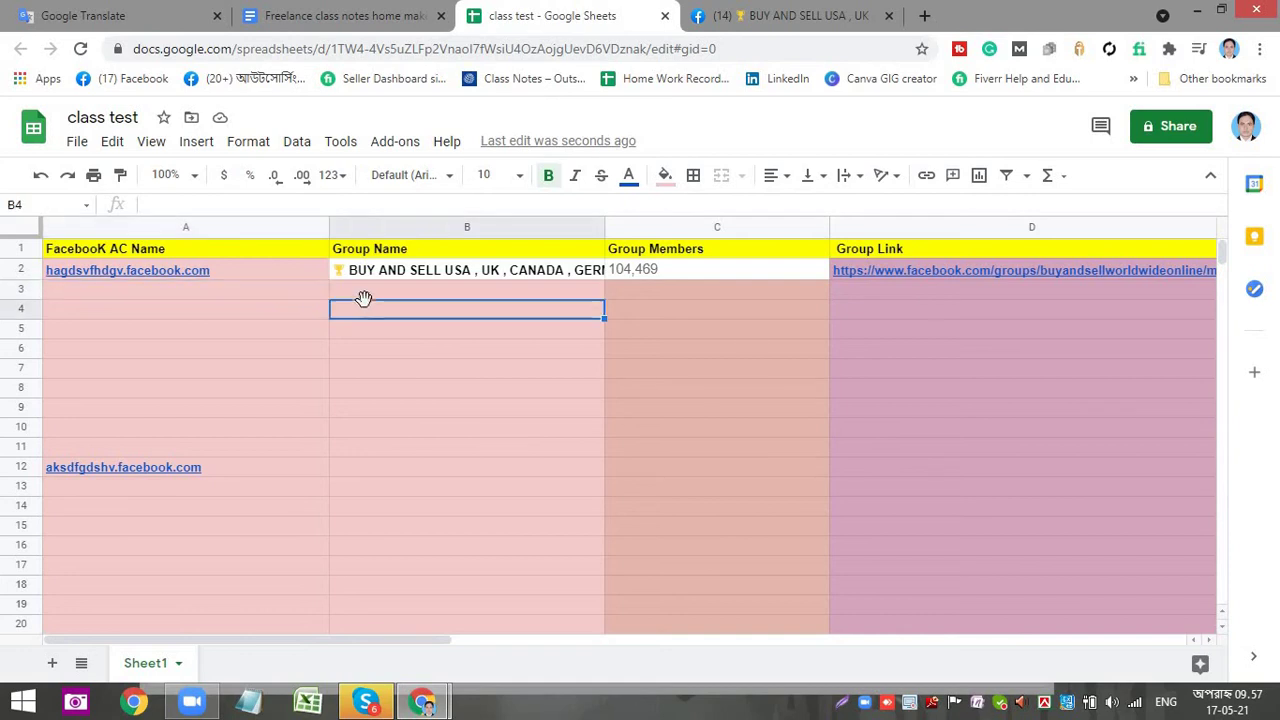
{"action": "left_click", "coordinate": [368, 290]}
{"action": "left_click", "coordinate": [432, 272]}
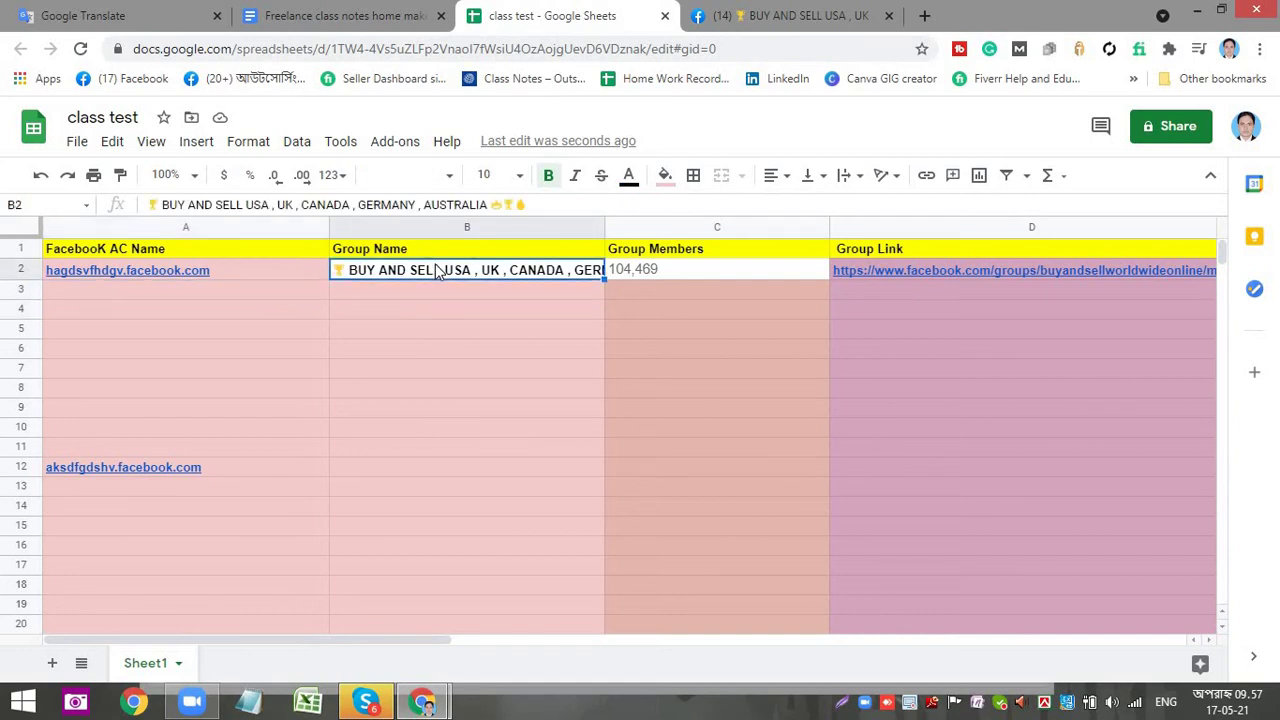
{"action": "left_click", "coordinate": [414, 294]}
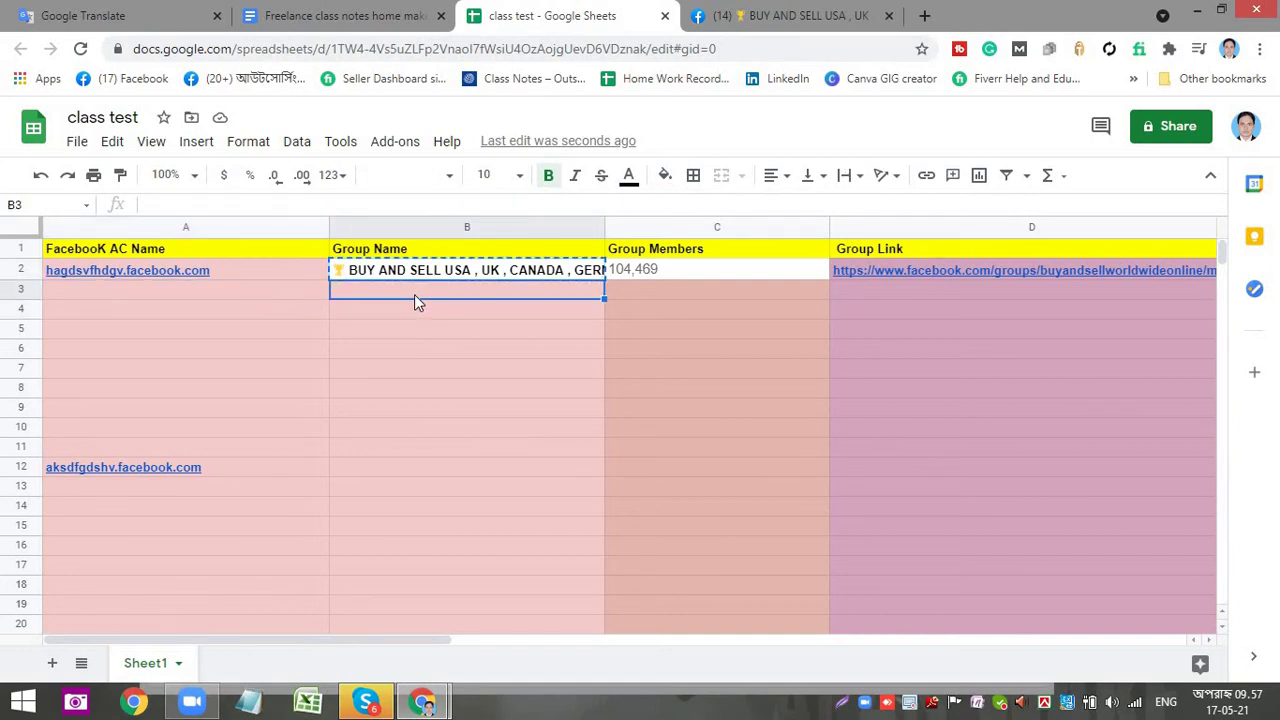
{"action": "type", "text": "🏆 BUY AND SELL USA , UK , CANADA , GERMANY , AUSTRALIA 👍🏆✋"}
{"action": "left_click", "coordinate": [705, 272]}
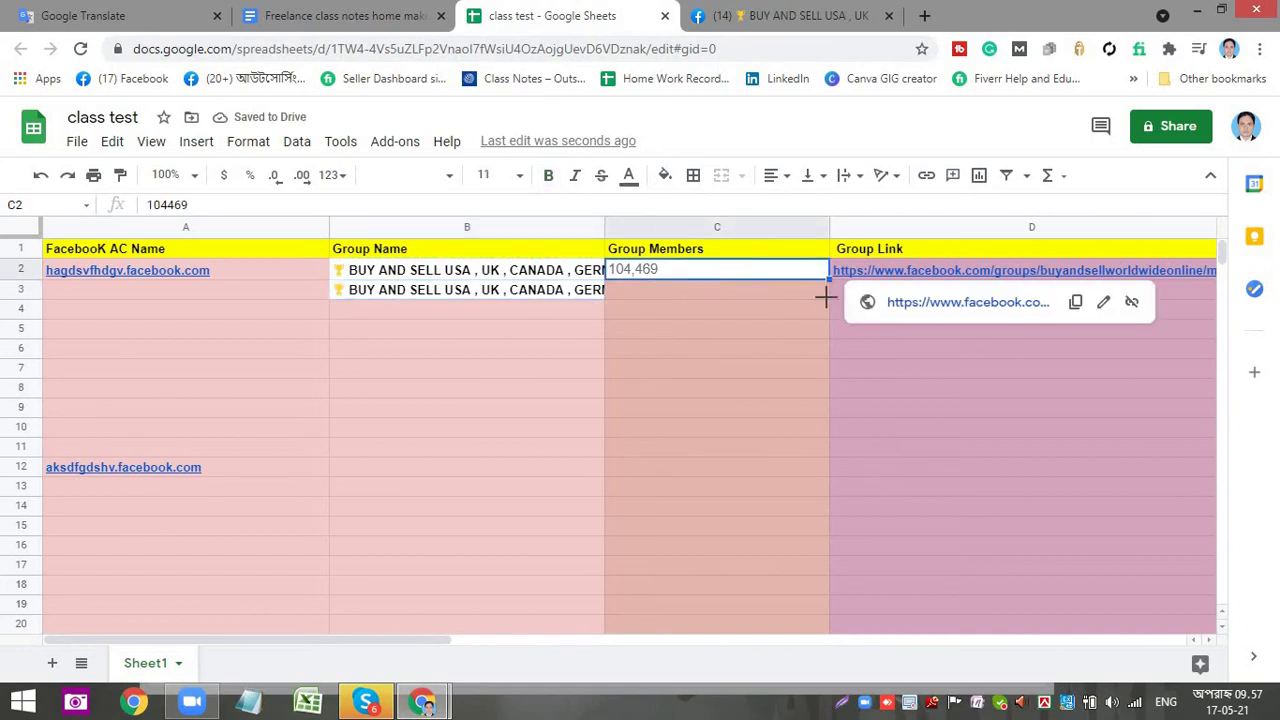
{"action": "left_click_drag", "start_coordinate": [826, 289], "coordinate": [826, 292]}
{"action": "left_click", "coordinate": [868, 270]}
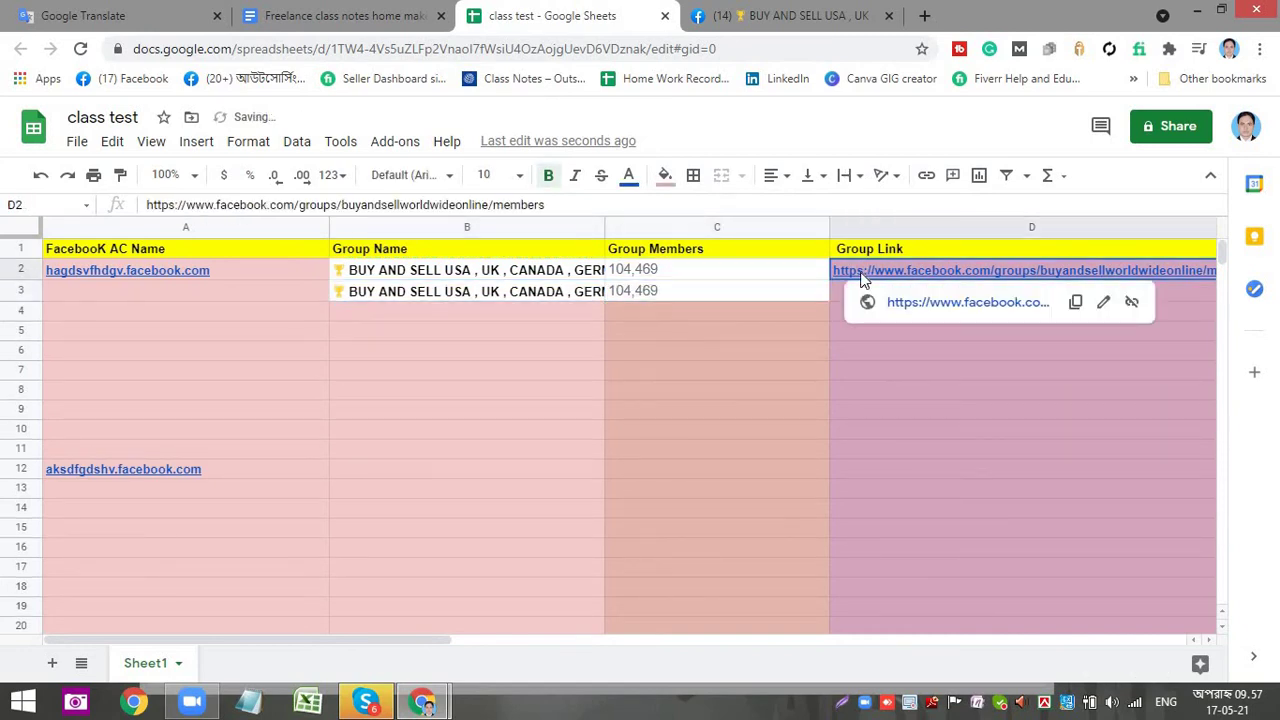
{"action": "key", "text": "ctrl+c"}
{"action": "left_click", "coordinate": [836, 292]}
{"action": "key", "text": "ctrl+v"}
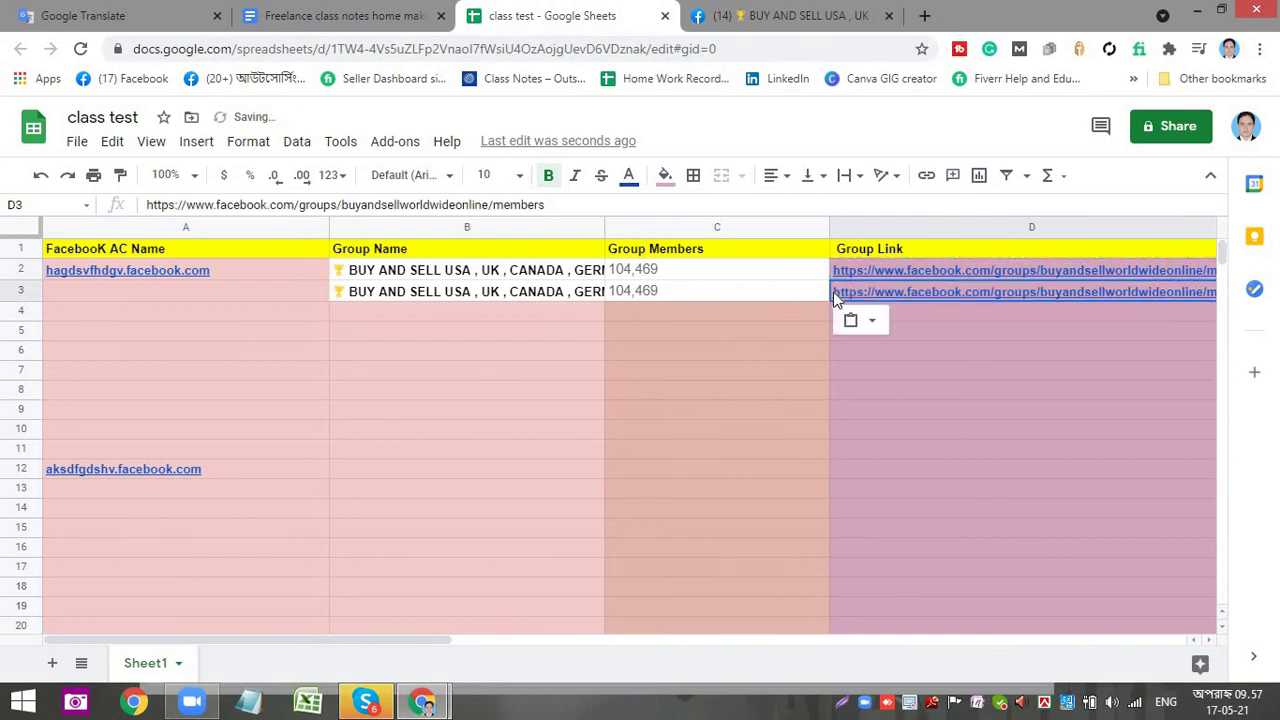
- Fill the group name in B2 and the member count in C2 down through row 6
{"action": "left_click", "coordinate": [592, 272]}
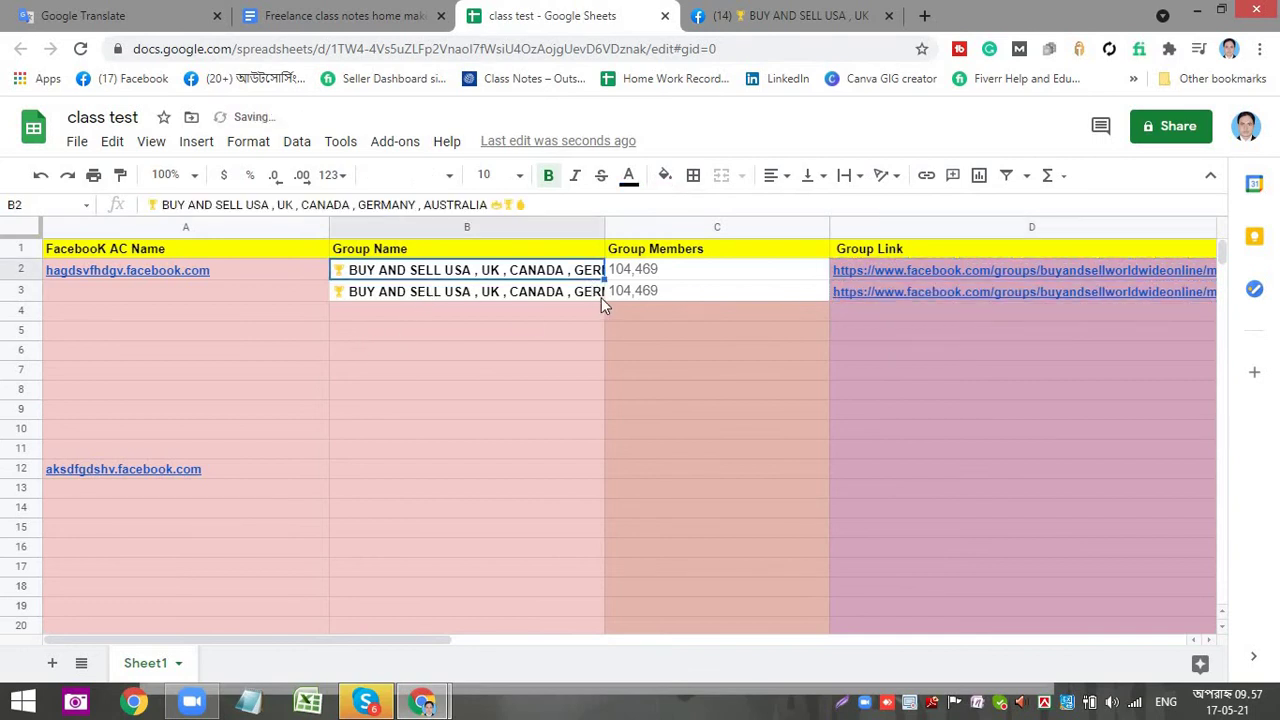
{"action": "left_click_drag", "start_coordinate": [603, 281], "coordinate": [592, 355]}
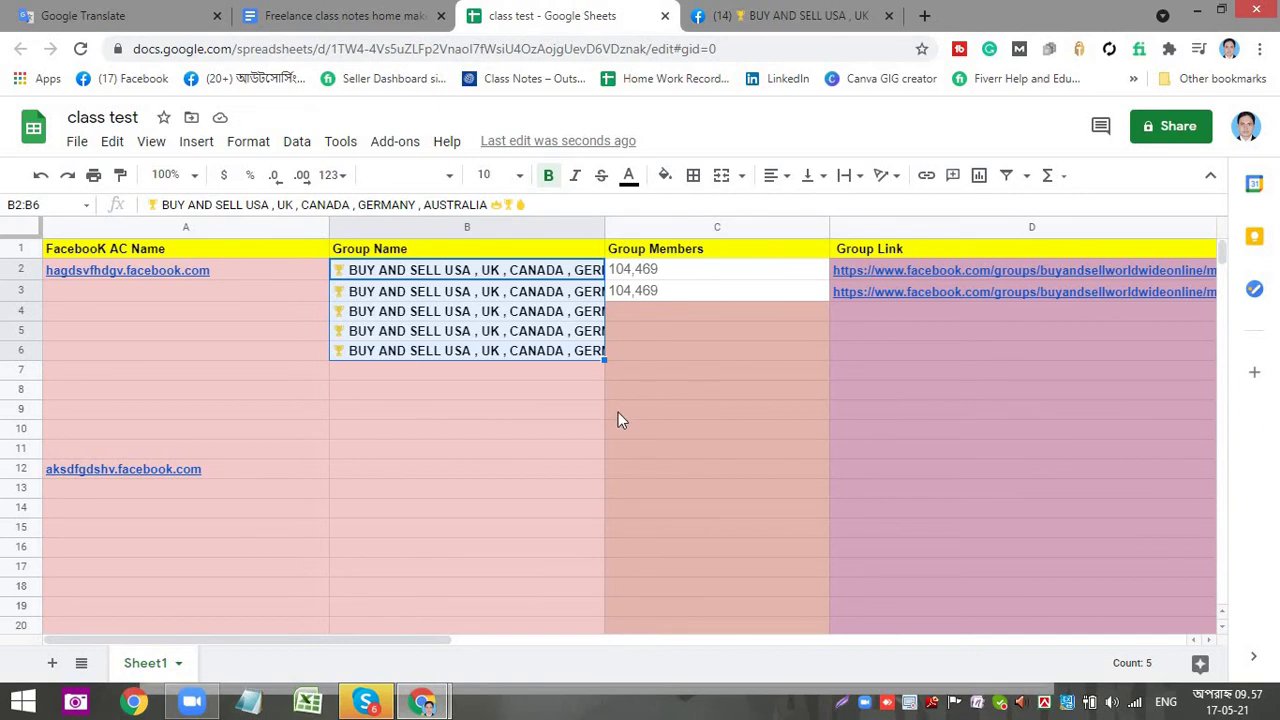
{"action": "left_click", "coordinate": [685, 275]}
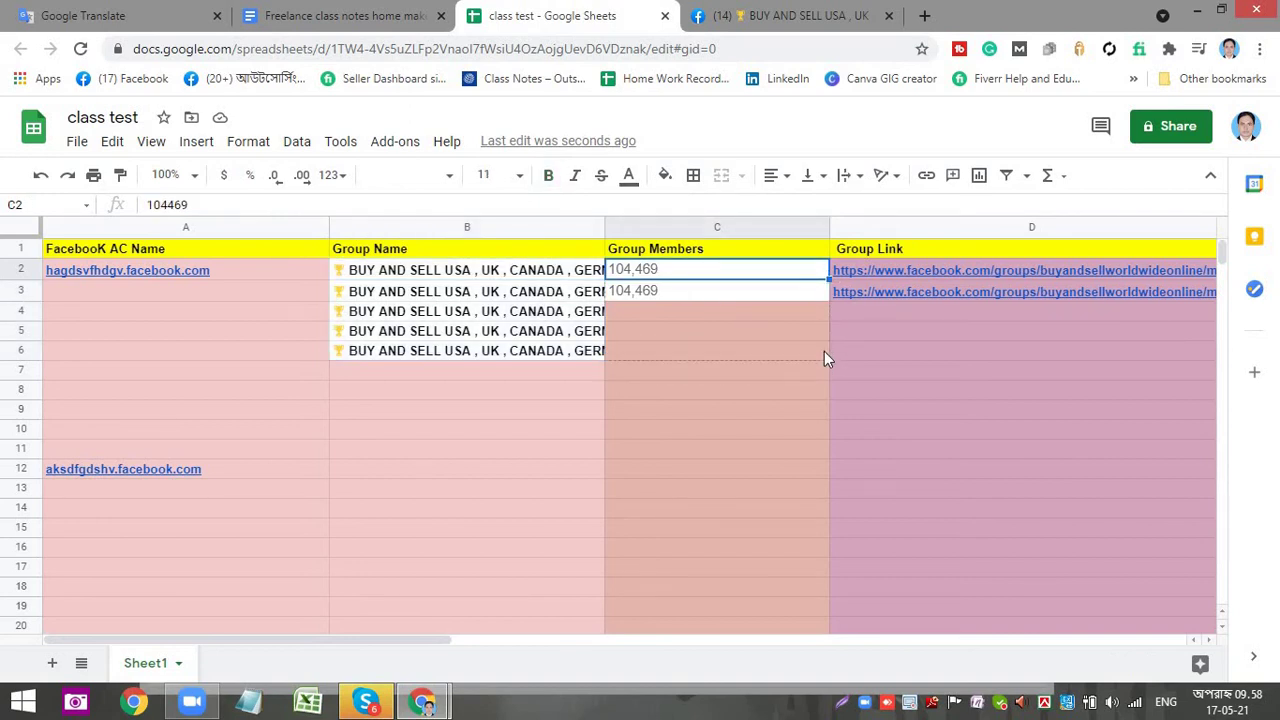
{"action": "left_click_drag", "start_coordinate": [895, 293], "coordinate": [903, 276]}
- Narrow the Group Link column slightly so that its edge fits in the sheet view
{"action": "left_click", "coordinate": [903, 276]}
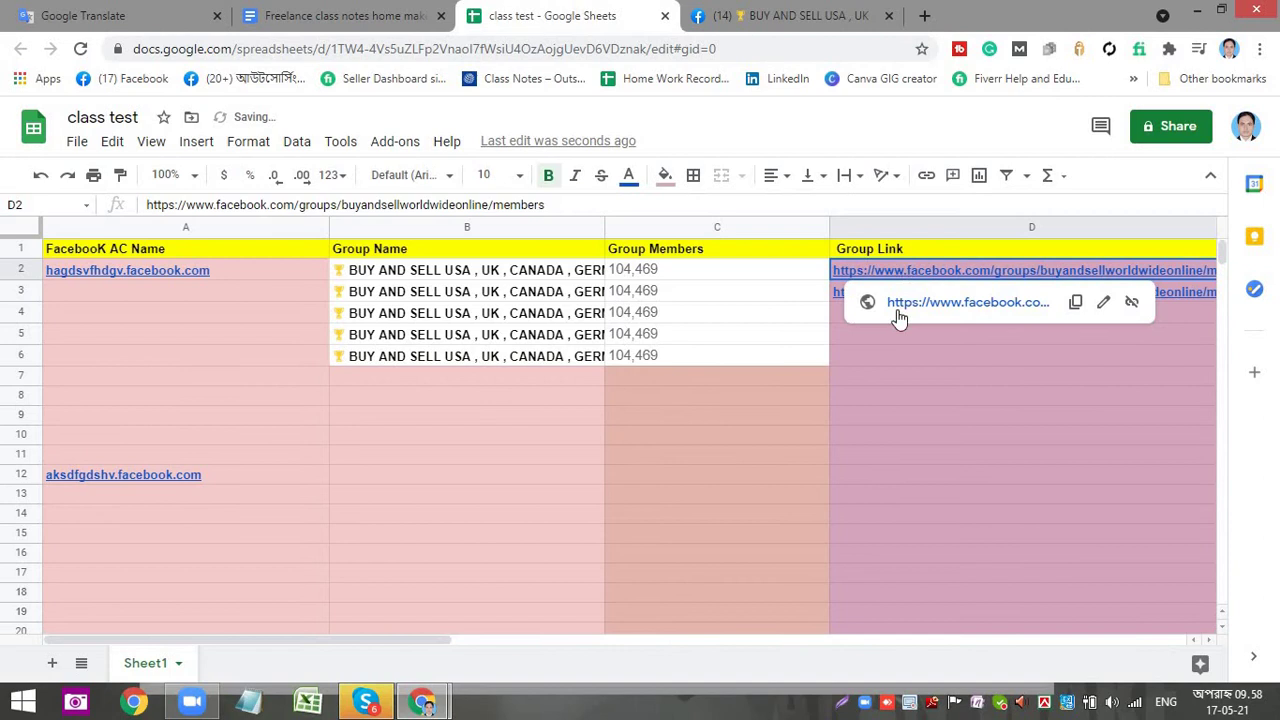
{"action": "left_click", "coordinate": [922, 380]}
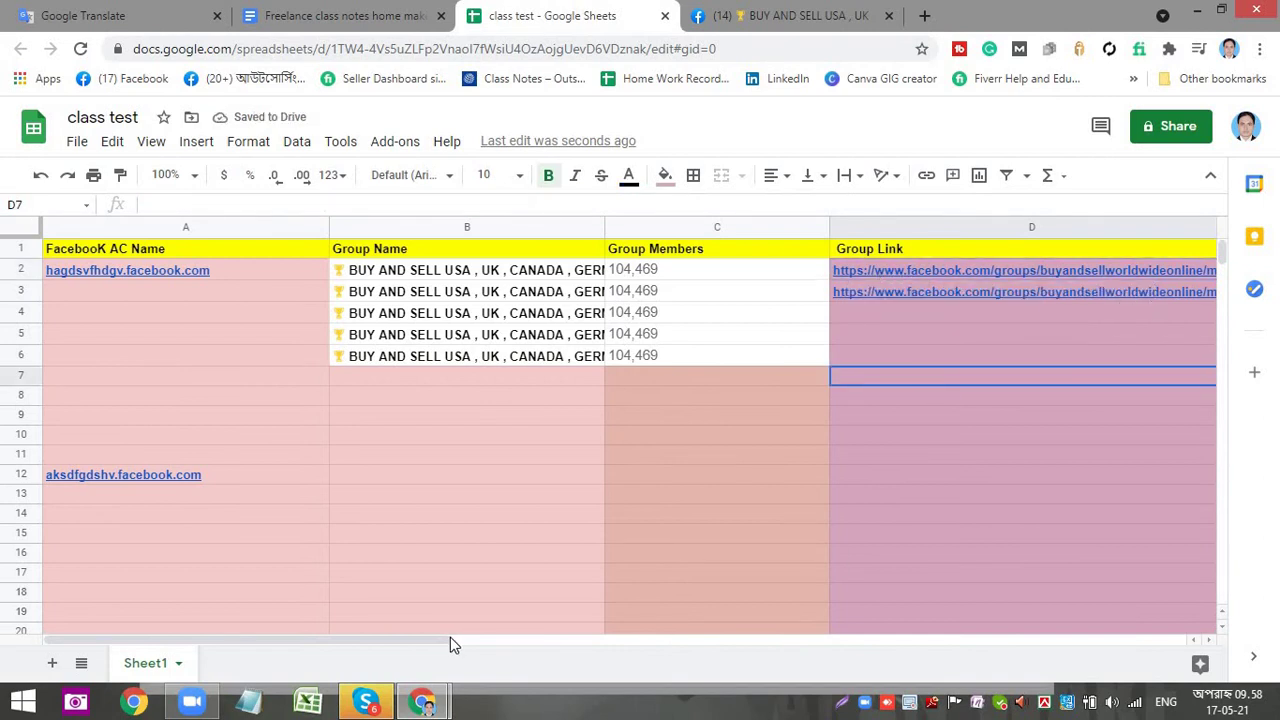
{"action": "left_click_drag", "start_coordinate": [446, 640], "coordinate": [630, 652]}
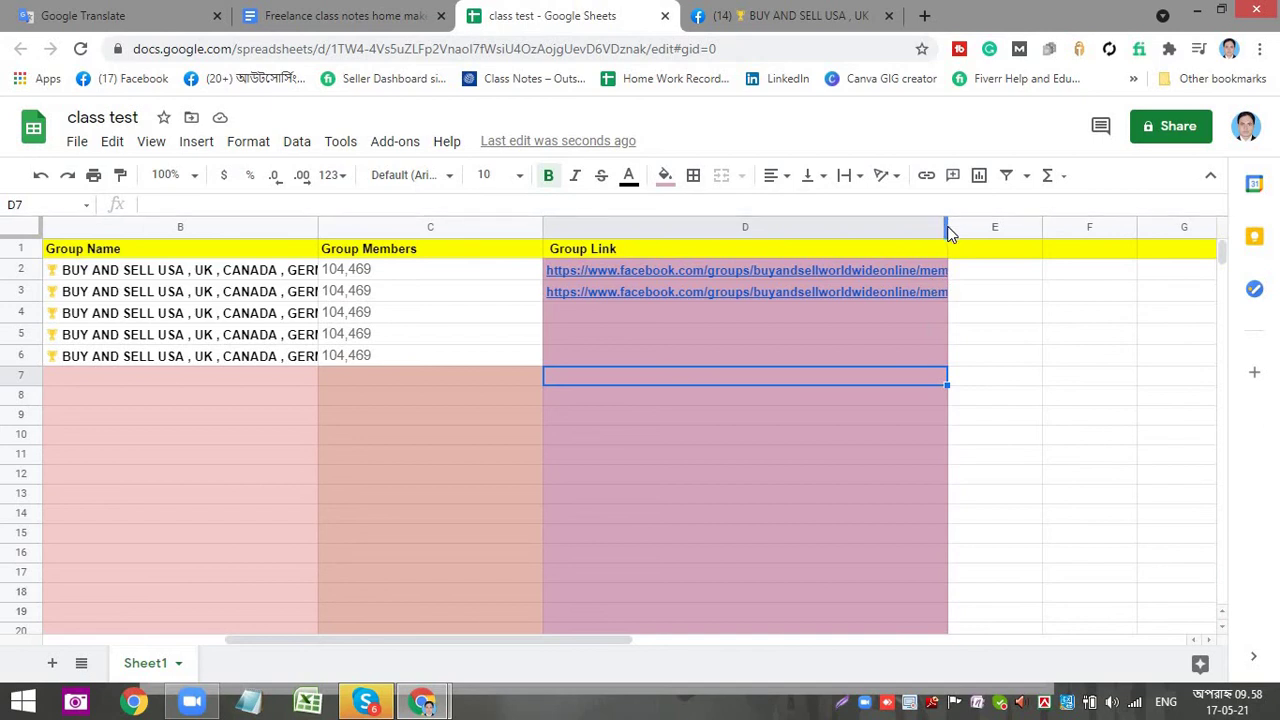
{"action": "left_click", "coordinate": [894, 243]}
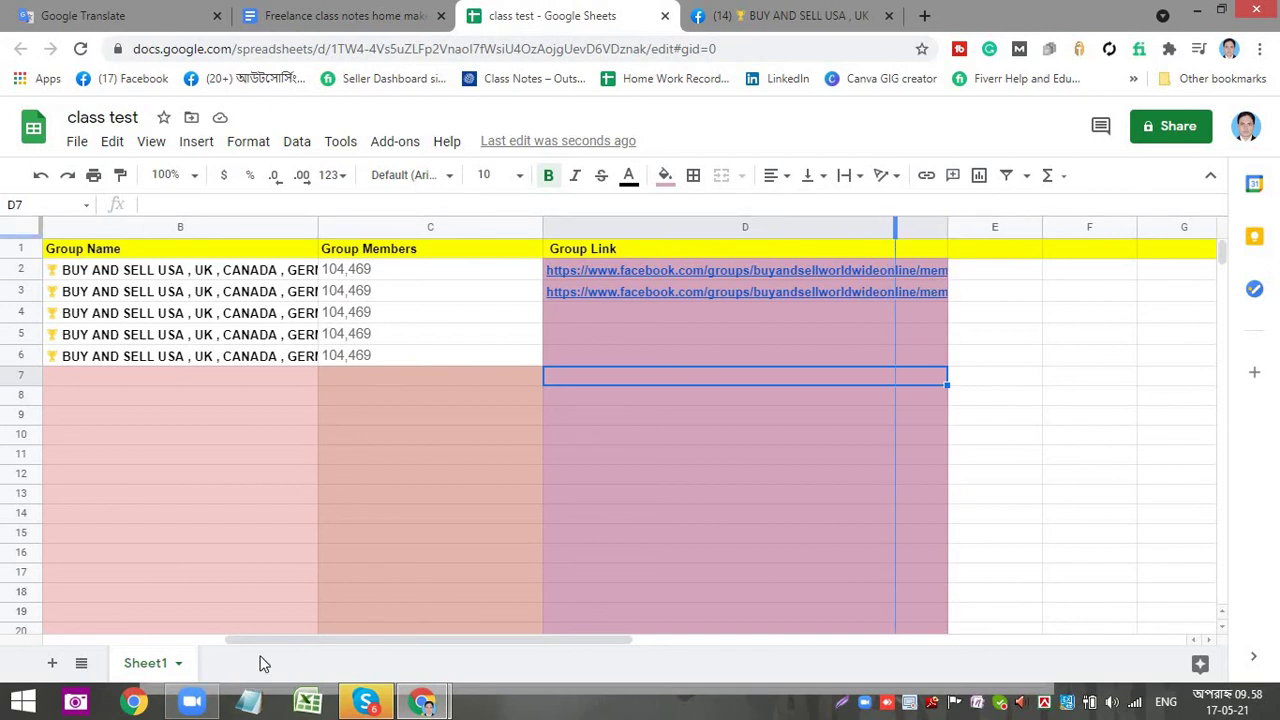
{"action": "left_click_drag", "start_coordinate": [263, 641], "coordinate": [55, 640]}
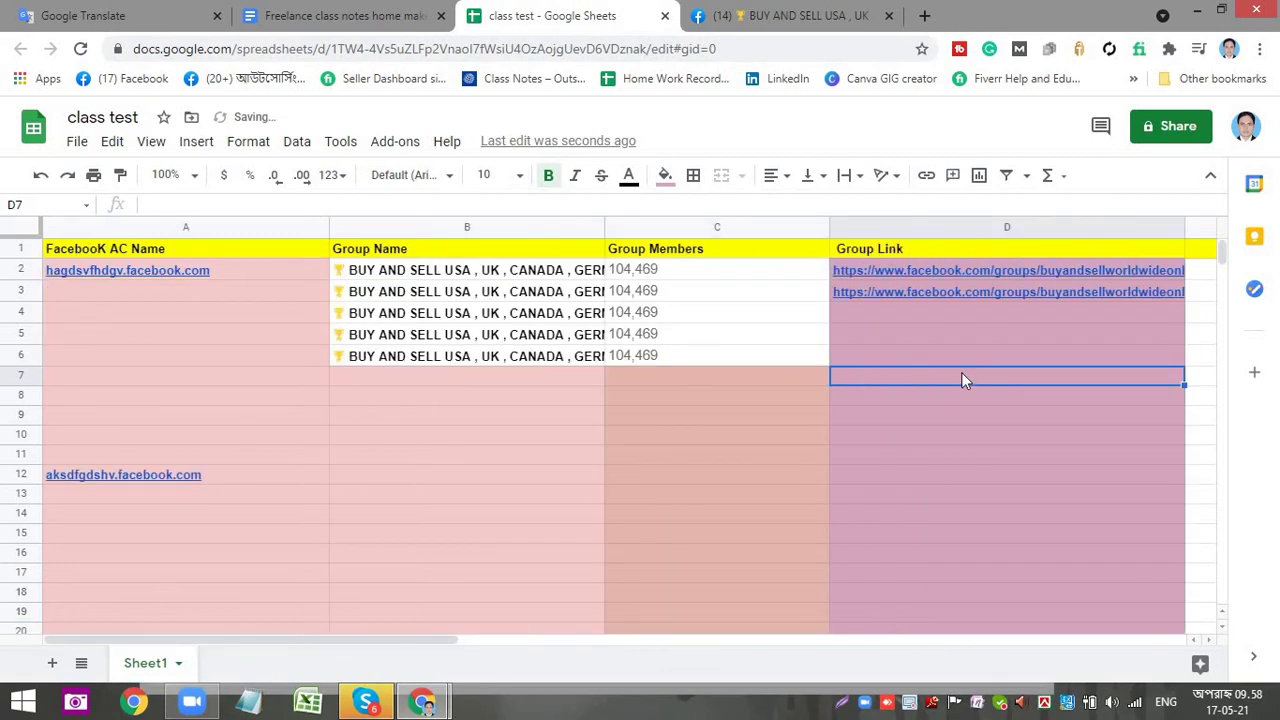
- Fill the group link from D2 down through D6
{"action": "left_click", "coordinate": [978, 433]}
{"action": "left_click", "coordinate": [1157, 275]}
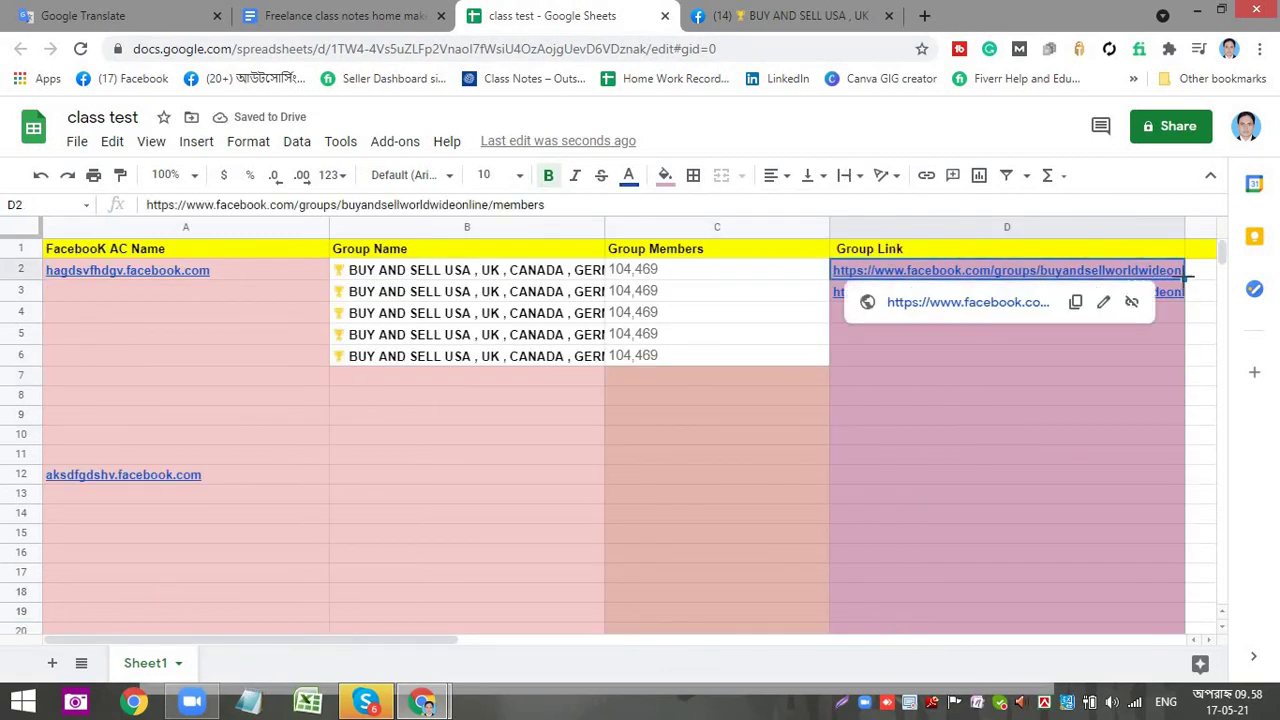
{"action": "left_click_drag", "start_coordinate": [1184, 282], "coordinate": [1184, 354]}
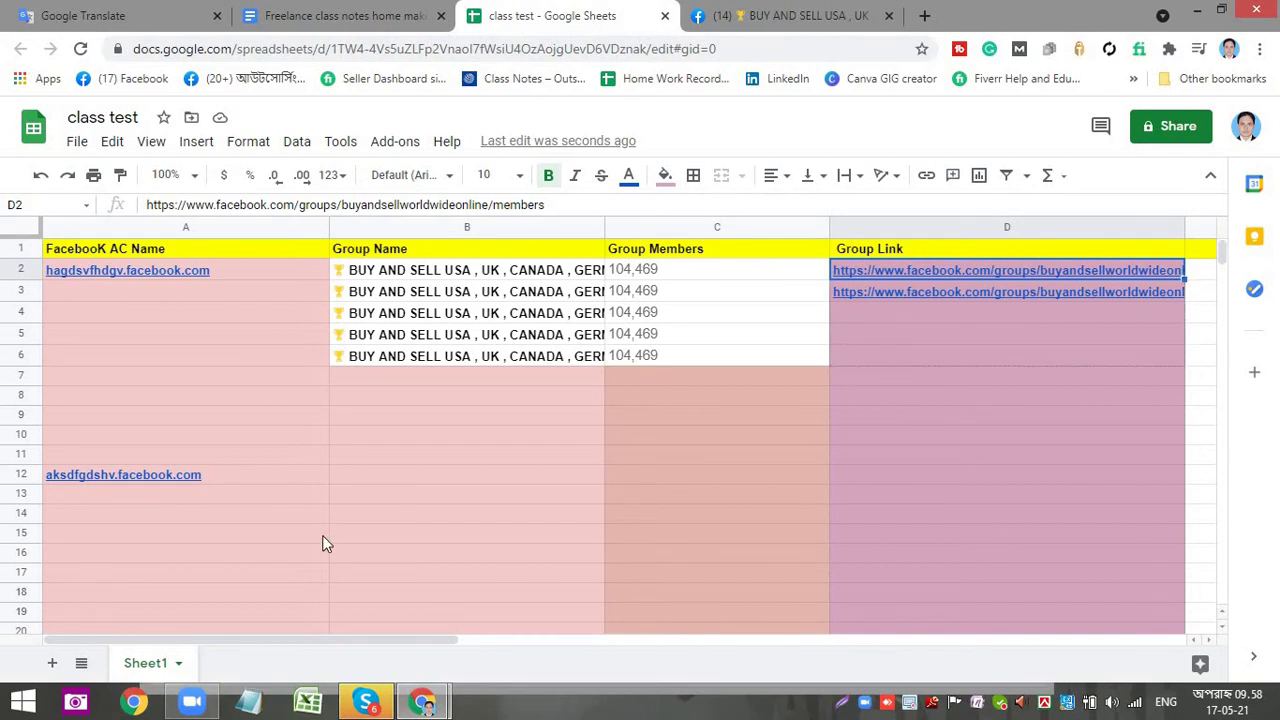
{"action": "left_click", "coordinate": [111, 272]}
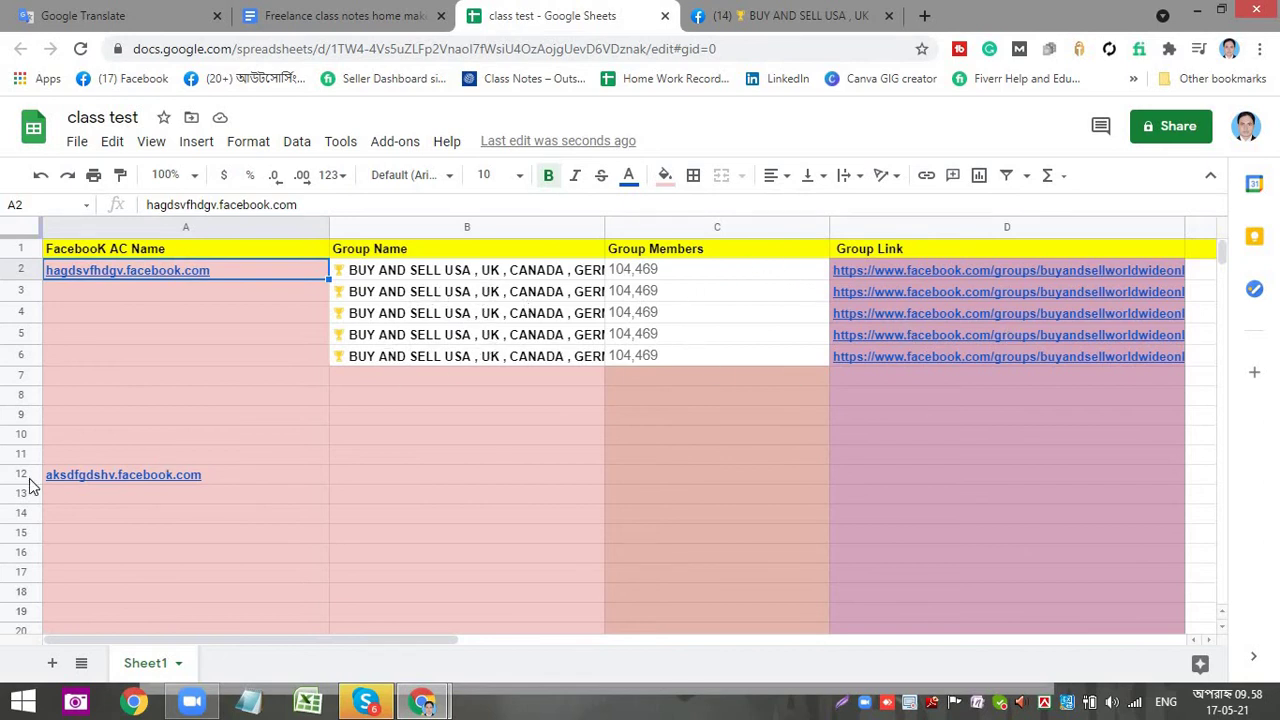
- Check the Facebook account menu for its account switching and log out options, comparing with the second account's row in the class test sheet
{"action": "left_click", "coordinate": [134, 482]}
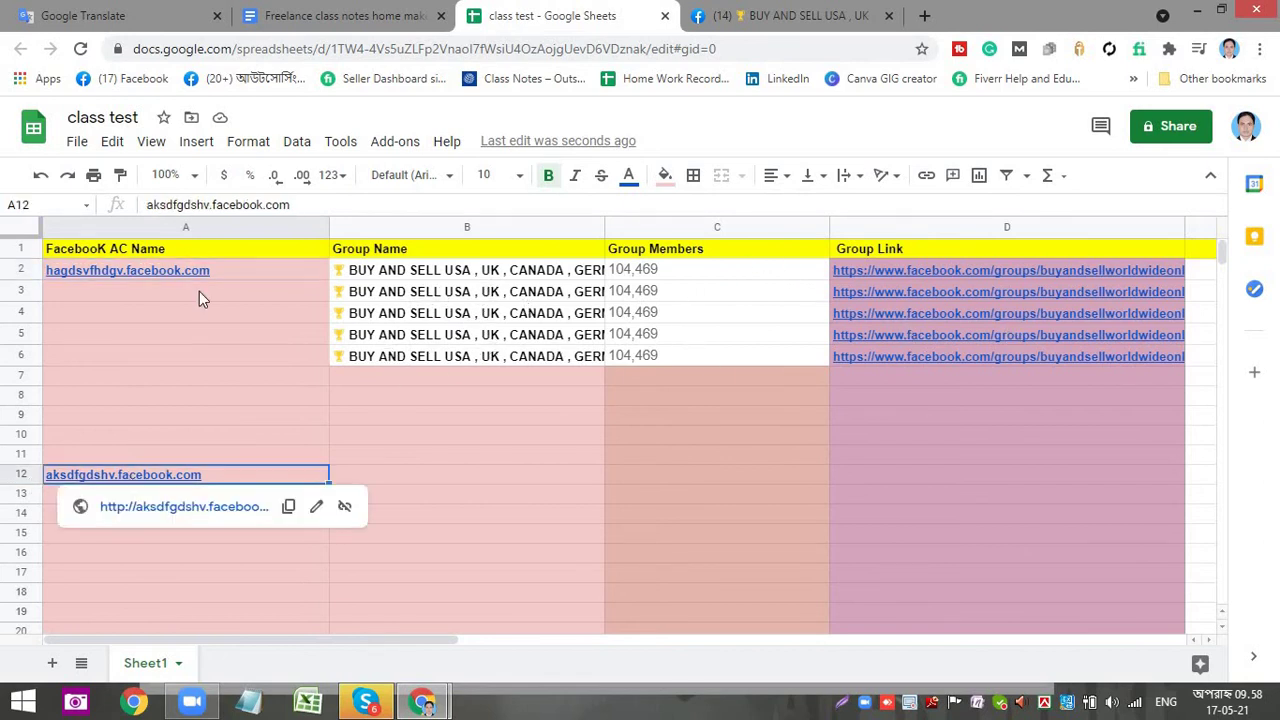
{"action": "left_click", "coordinate": [773, 12]}
{"action": "left_click", "coordinate": [1234, 120]}
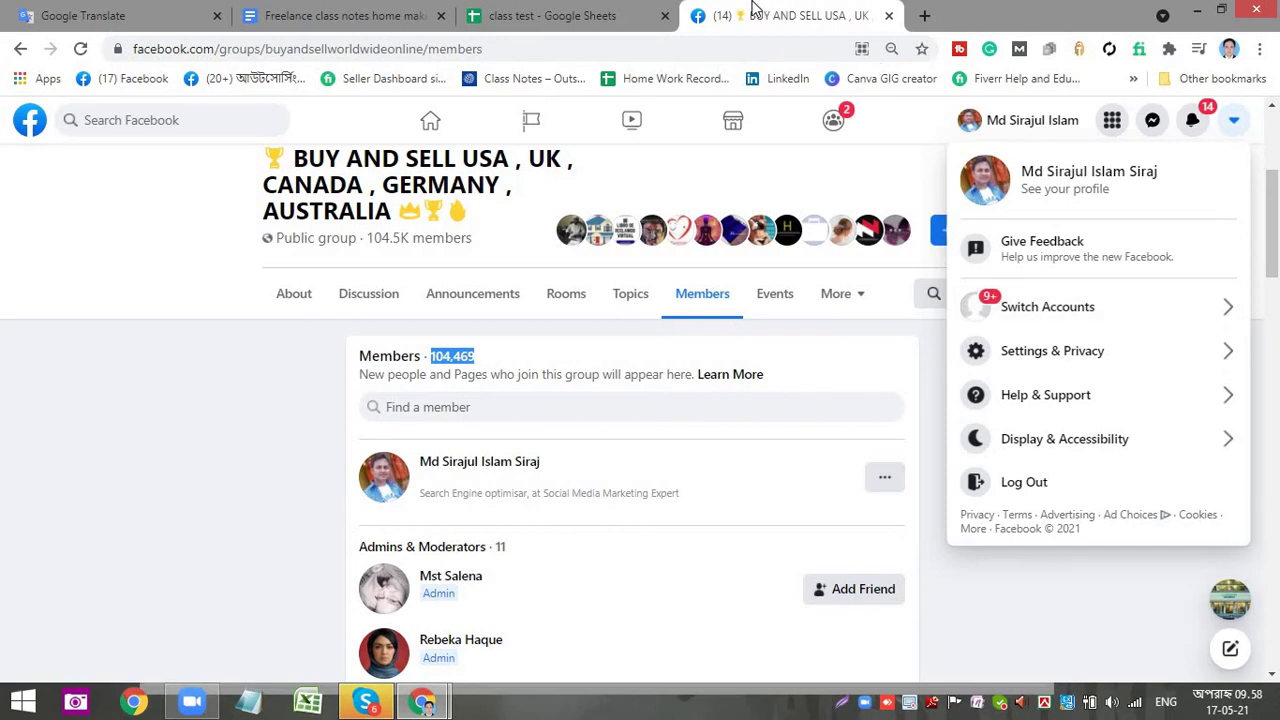
{"action": "left_click", "coordinate": [585, 12]}
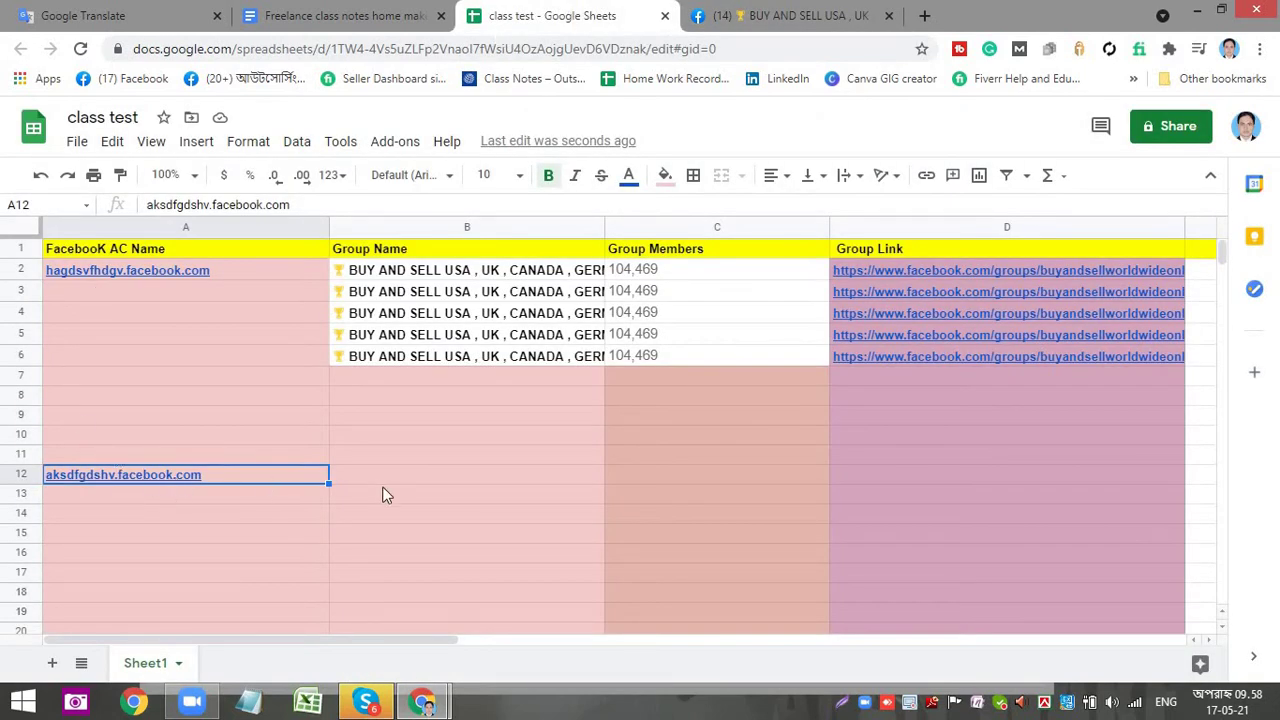
{"action": "left_click", "coordinate": [789, 14]}
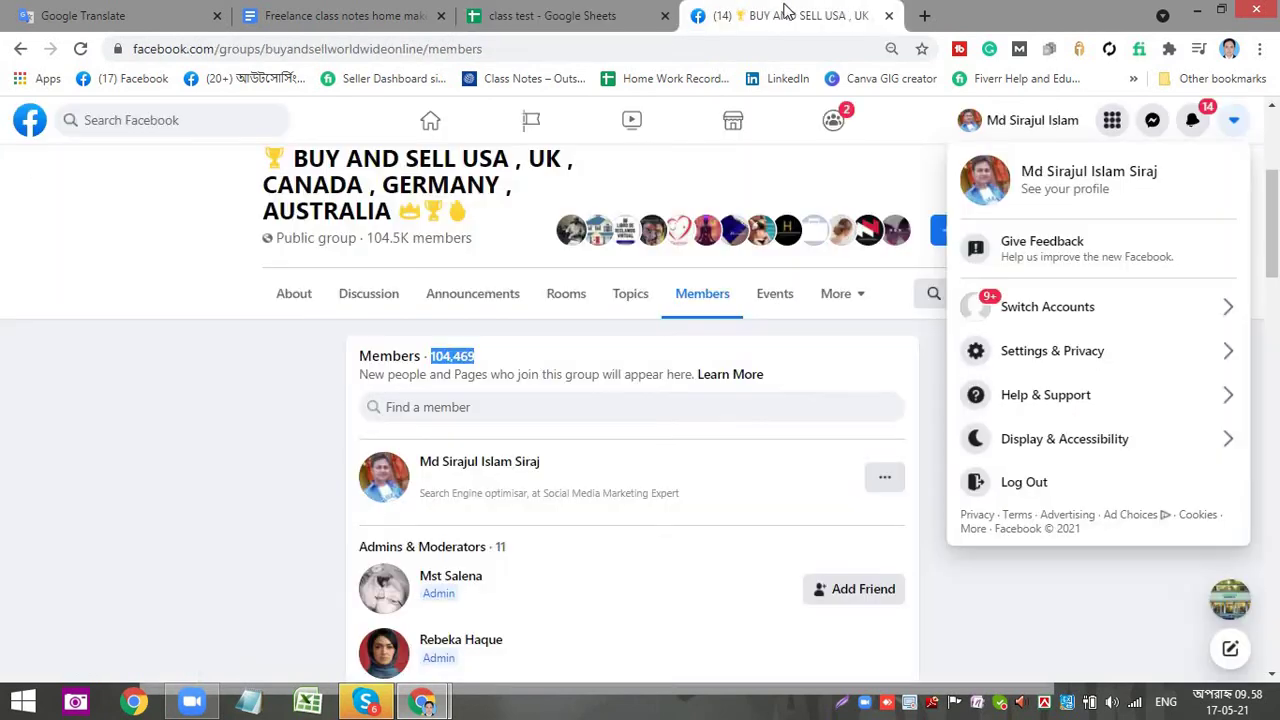
- Rerun the recent Facebook search for USA BUY SELL GROUP and open the BUY AND SELL USA, UK, CANADA, GERMANY, AUSTRALIA group
{"action": "left_click", "coordinate": [217, 122]}
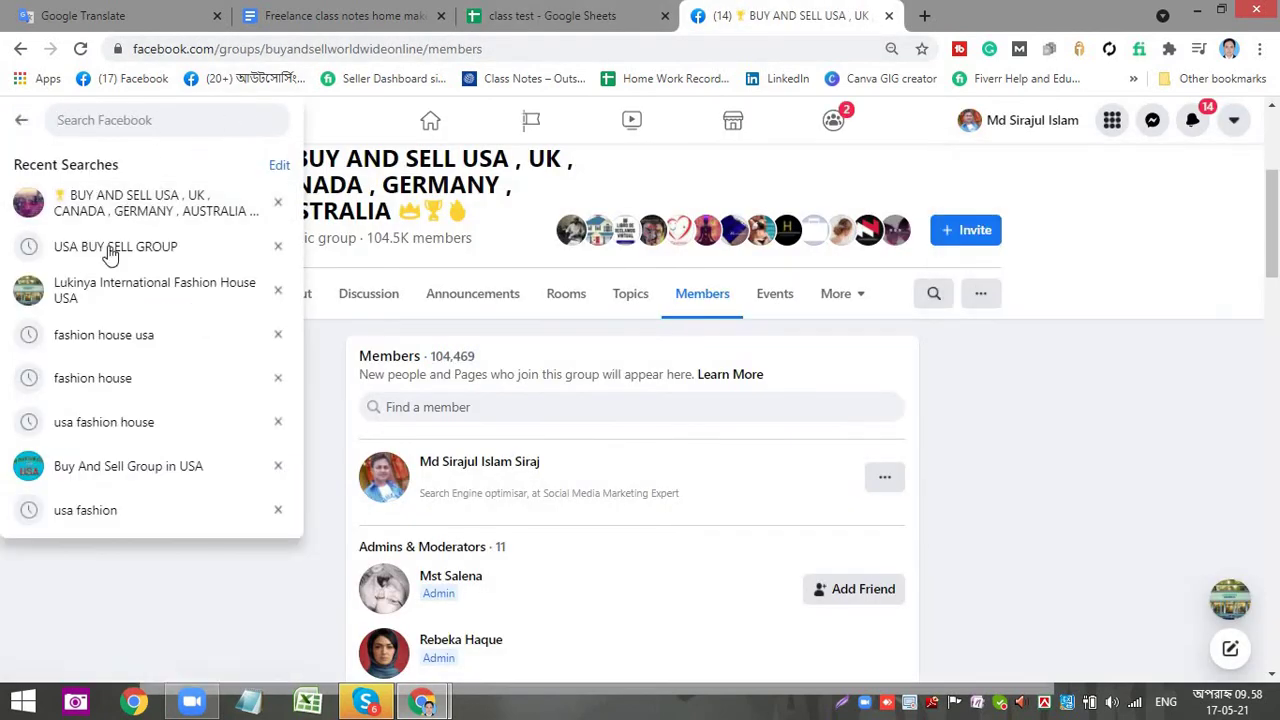
{"action": "left_click", "coordinate": [119, 250]}
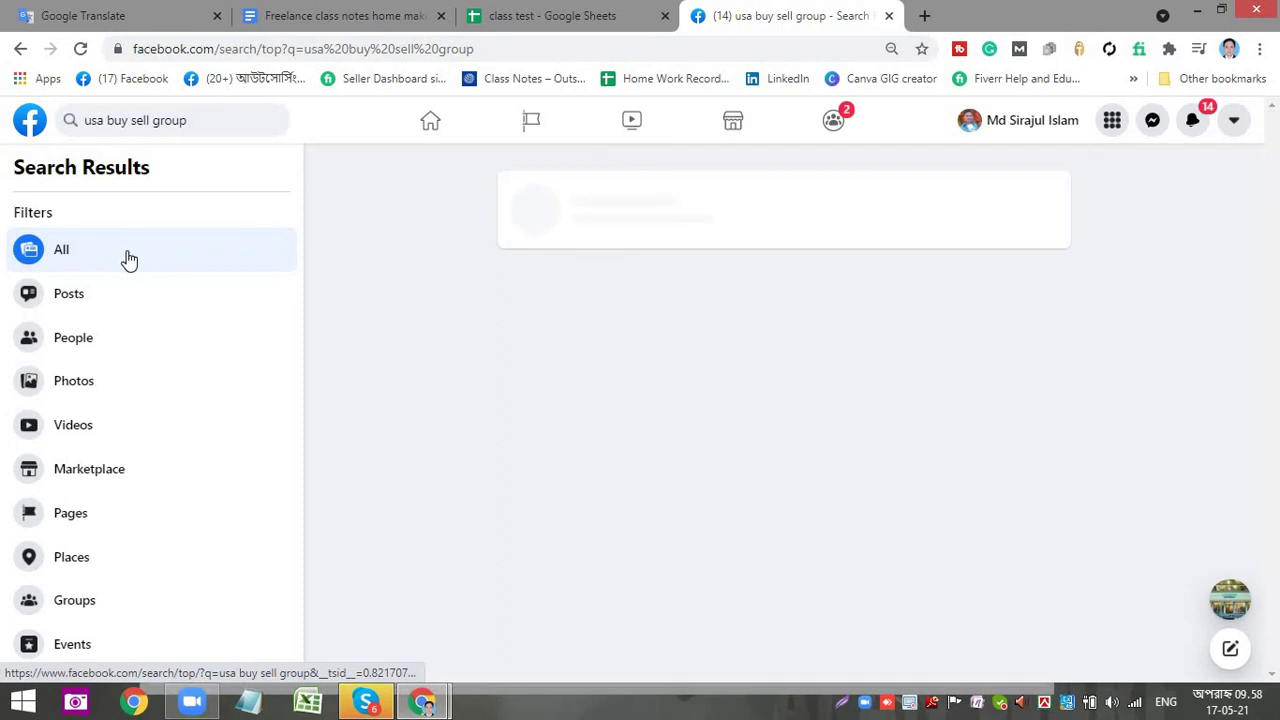
{"action": "scroll", "coordinate": [740, 390], "scroll_direction": "down", "scroll_amount": 8}
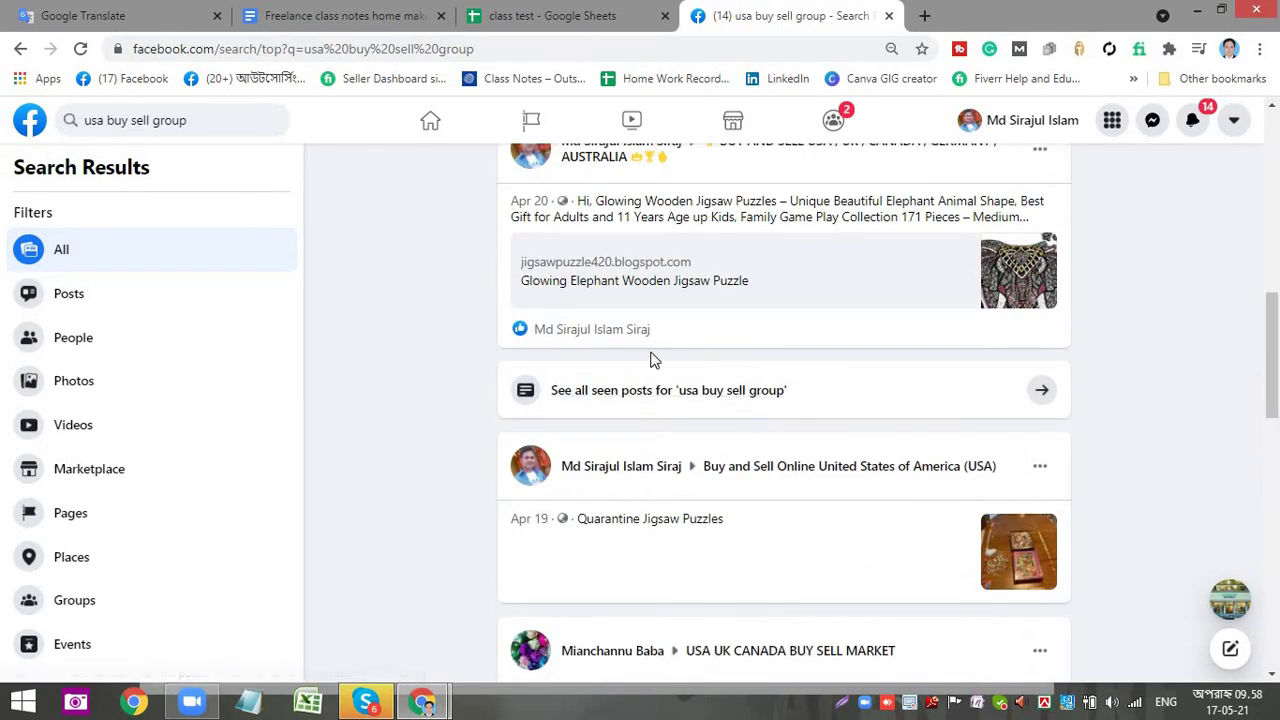
{"action": "scroll", "coordinate": [655, 365], "scroll_direction": "up", "scroll_amount": 1}
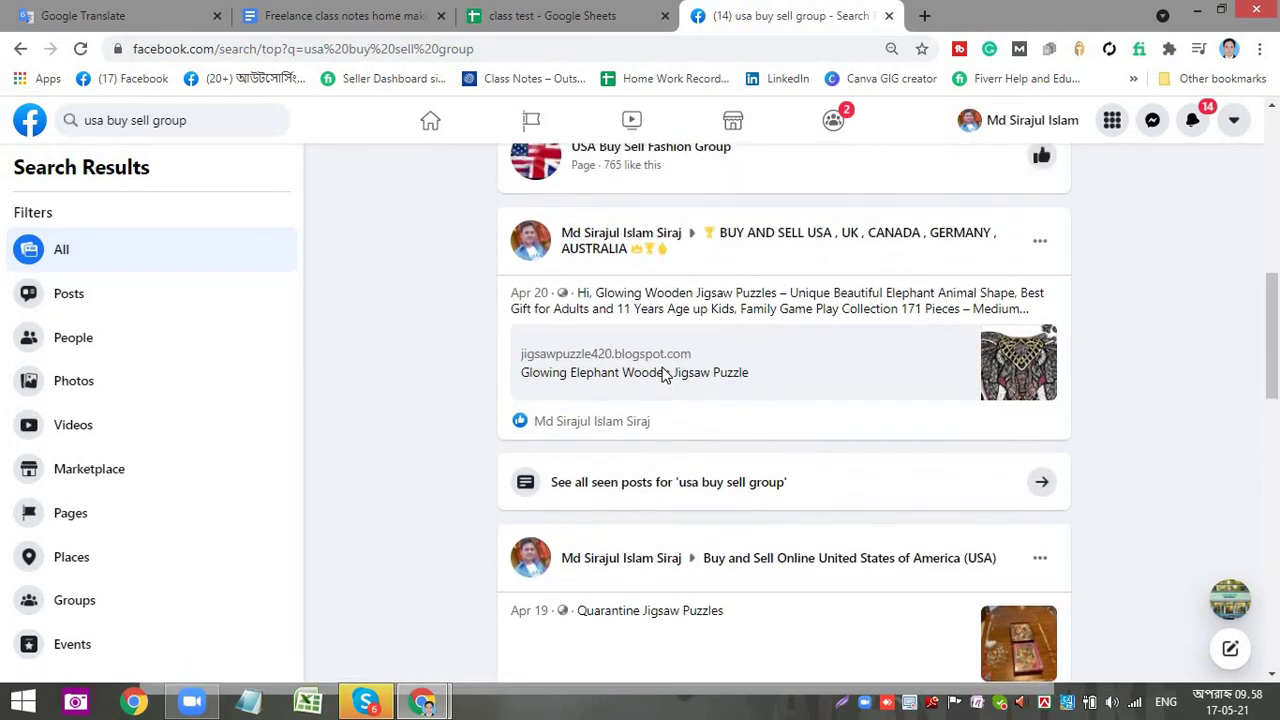
{"action": "left_click", "coordinate": [825, 246]}
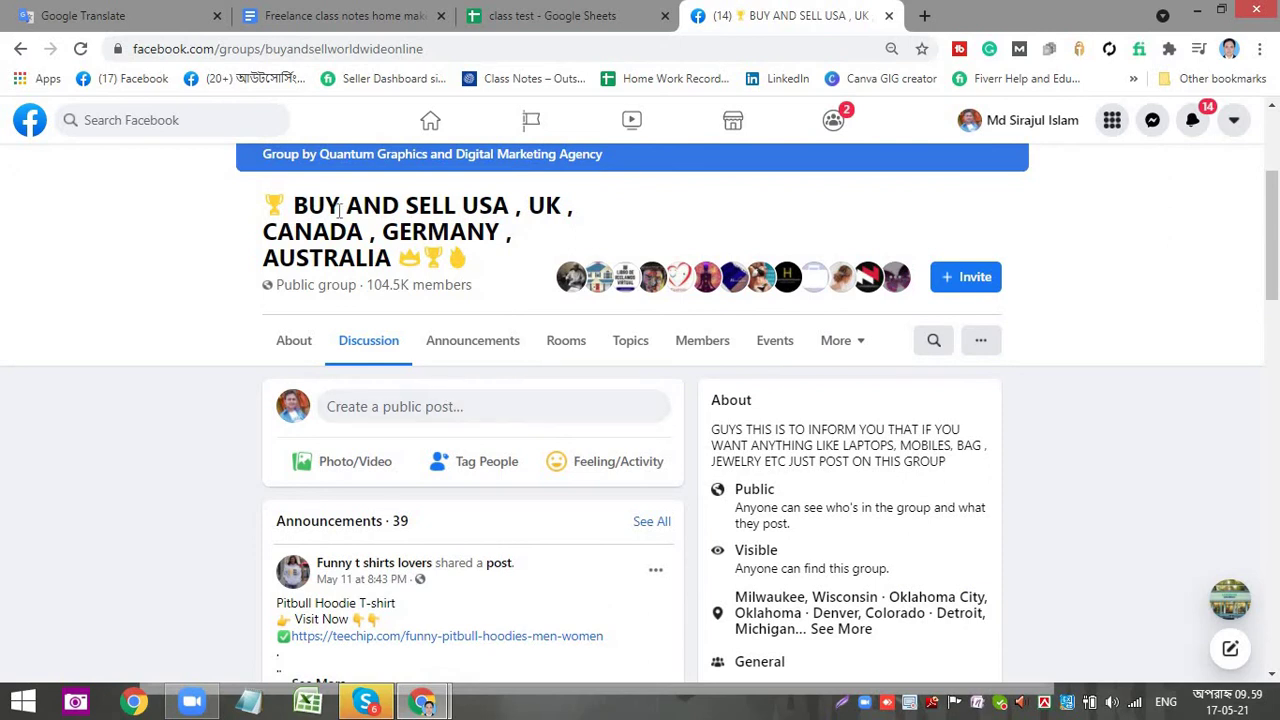
- Copy the group name text, without its emojis, from the Facebook group page into cell B12 of the class test sheet
{"action": "left_click_drag", "start_coordinate": [293, 197], "coordinate": [391, 260]}
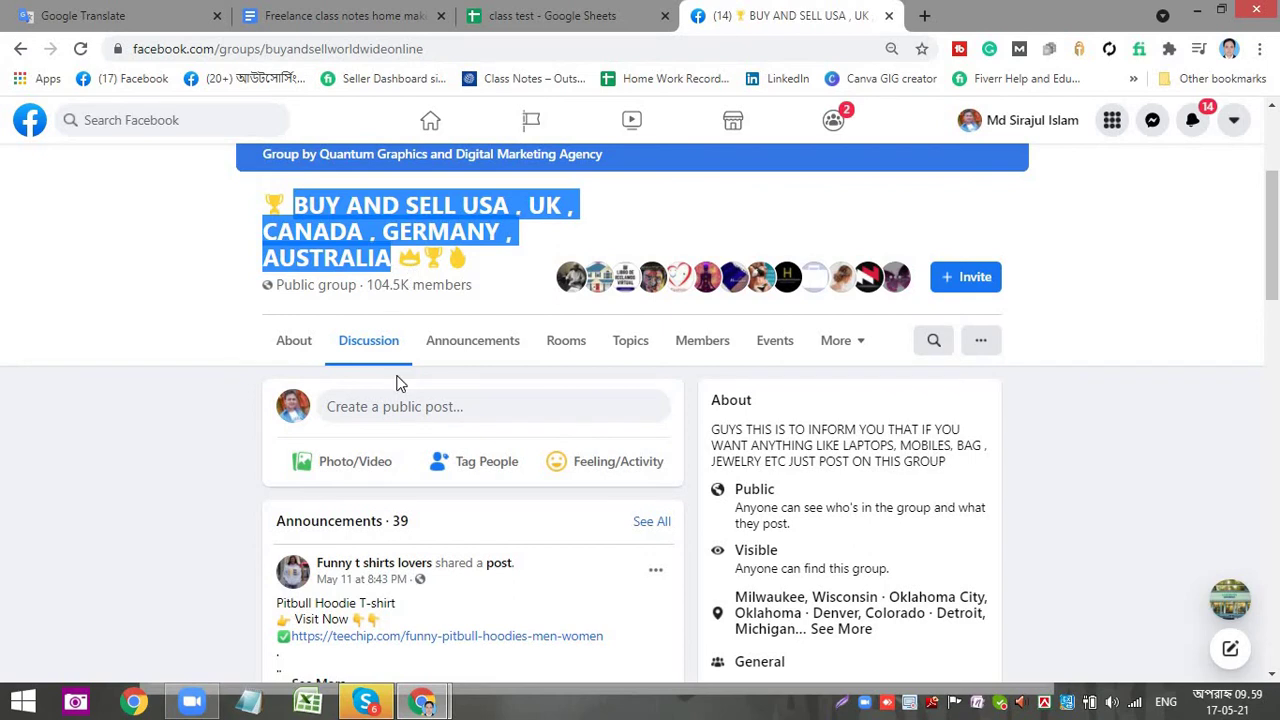
{"action": "left_click", "coordinate": [505, 15]}
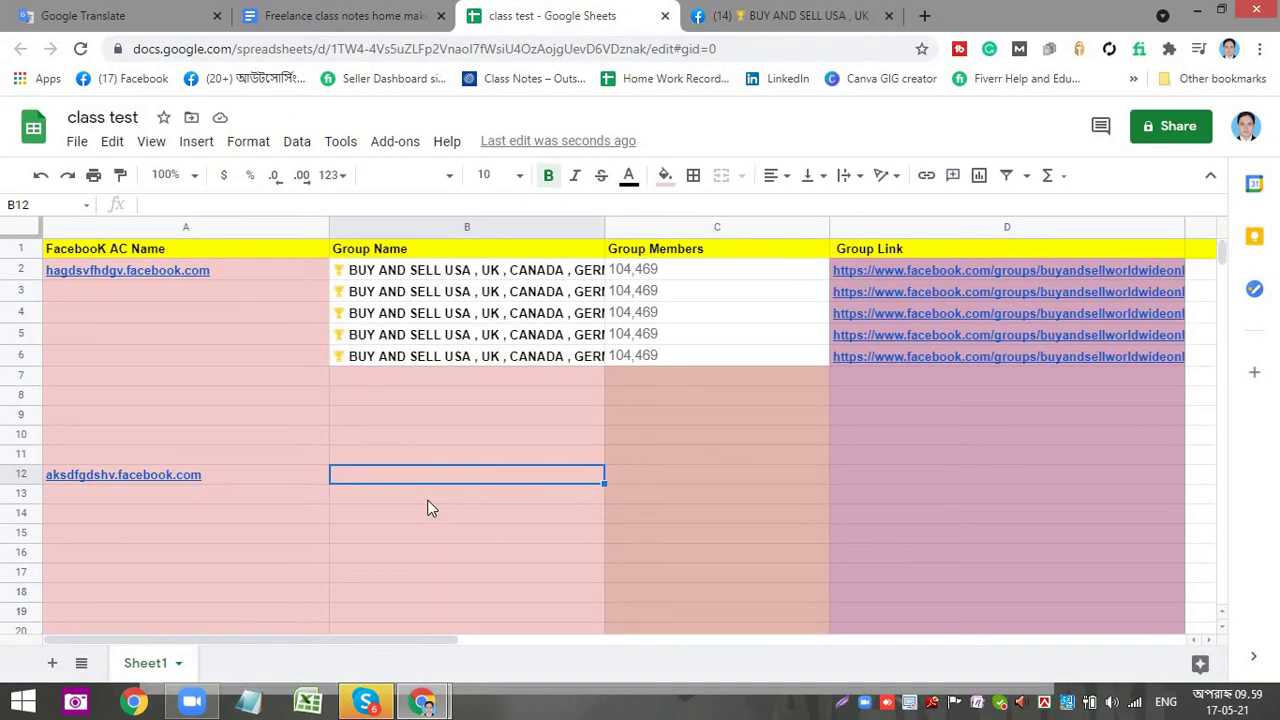
{"action": "key", "text": "ctrl+v"}
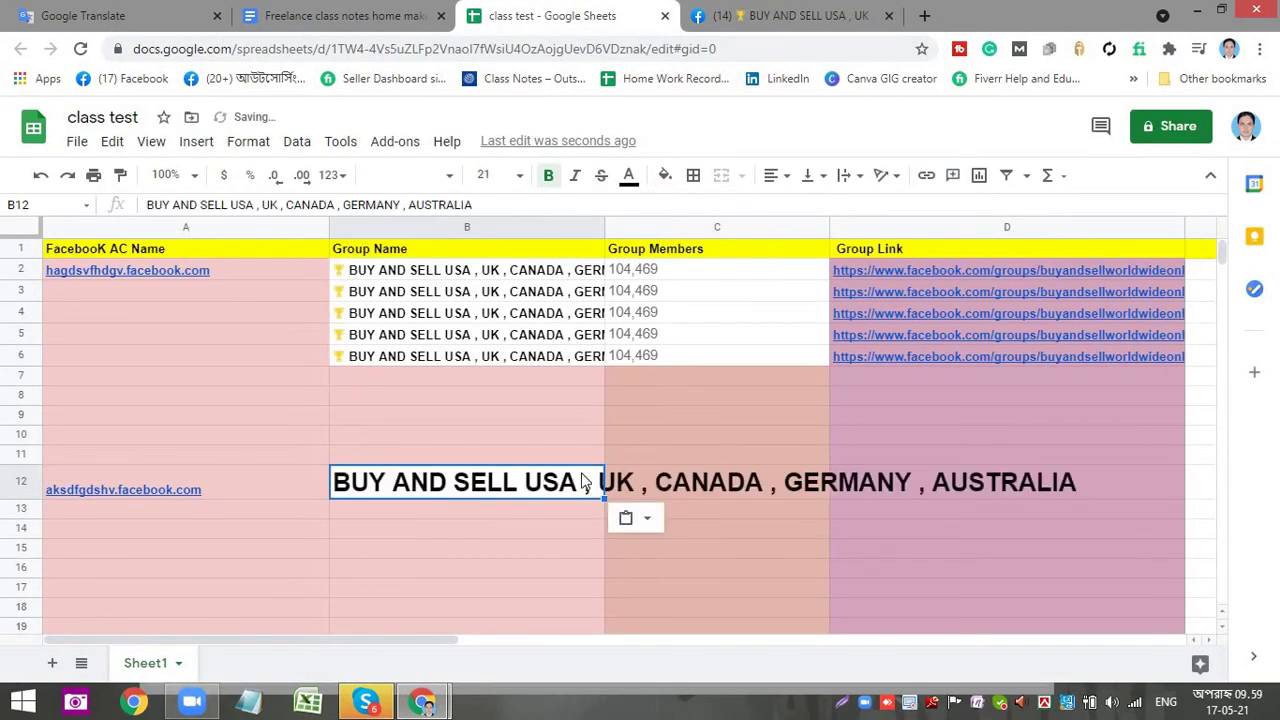
- Set the group name in B12 to font size 10 and its text wrapping to Clip
{"action": "left_click", "coordinate": [519, 176]}
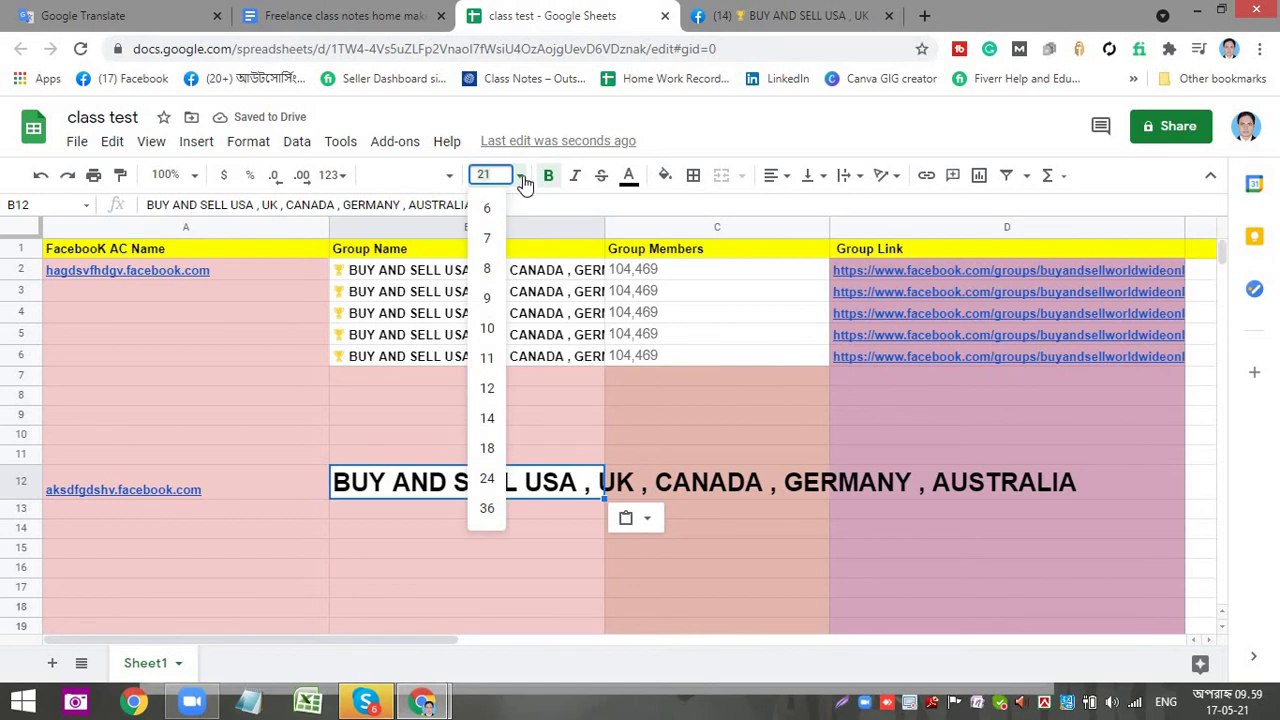
{"action": "left_click", "coordinate": [487, 330]}
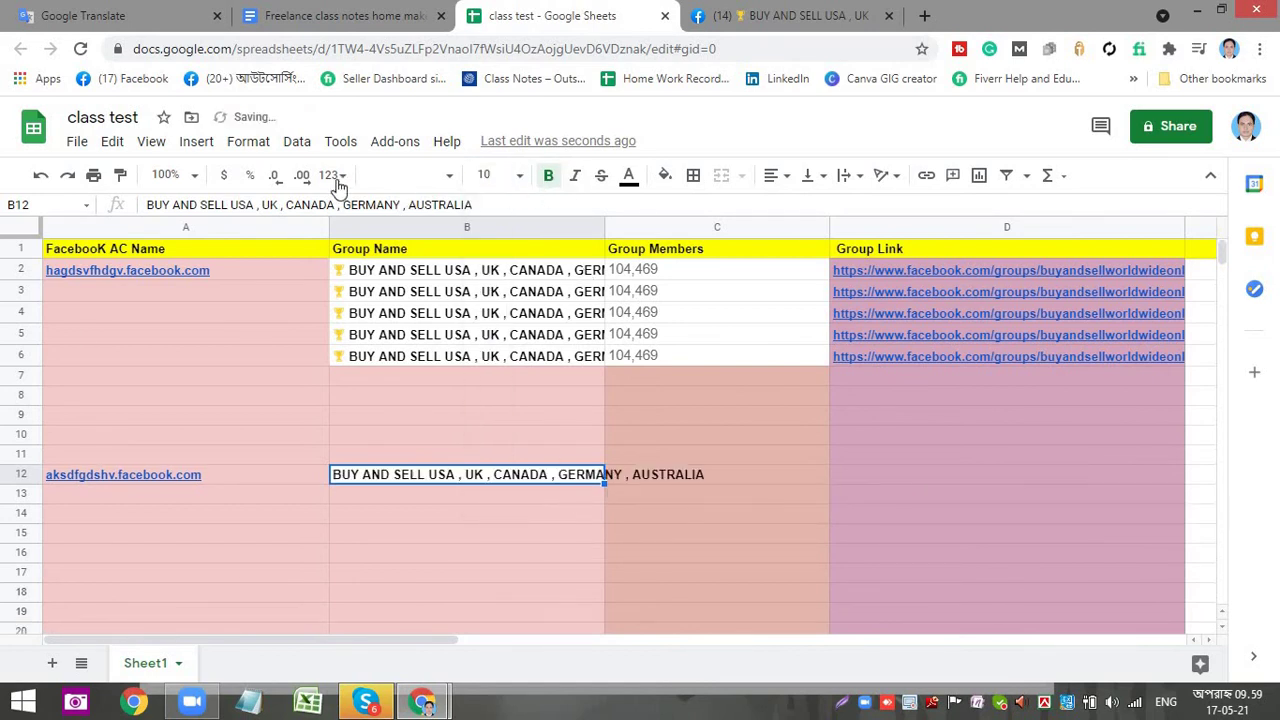
{"action": "left_click", "coordinate": [249, 145]}
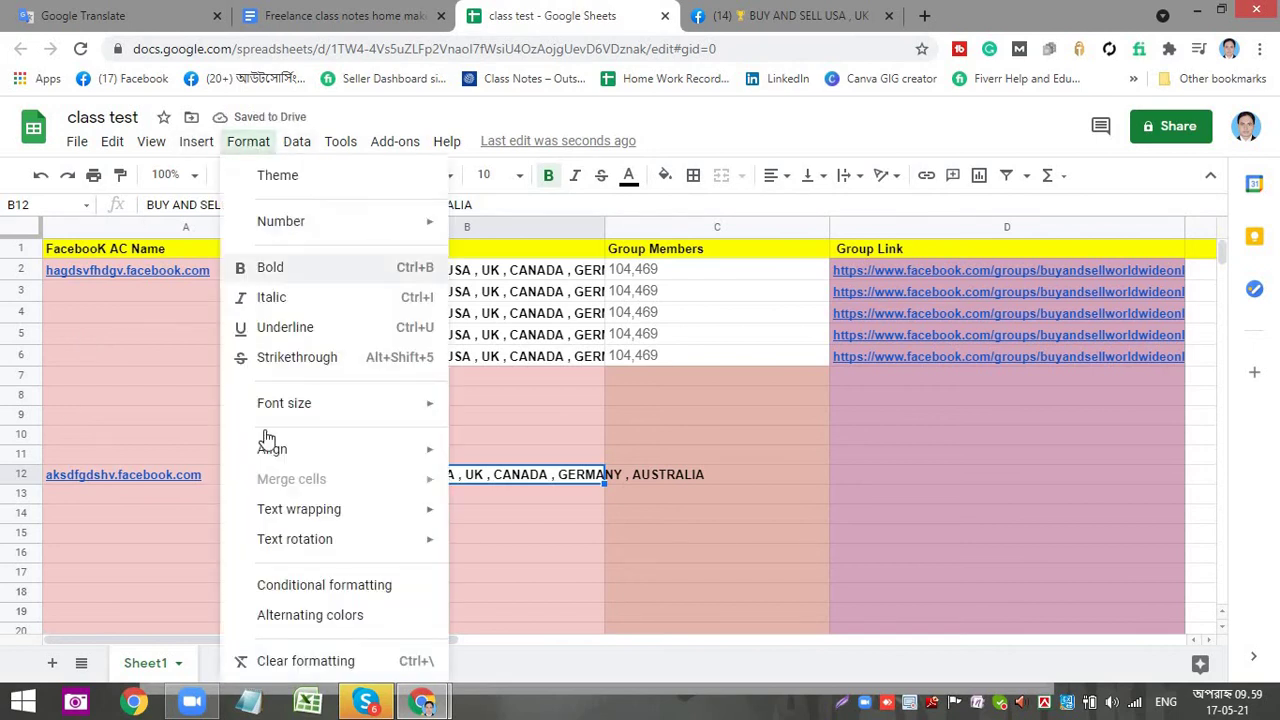
{"action": "mouse_move", "coordinate": [373, 512]}
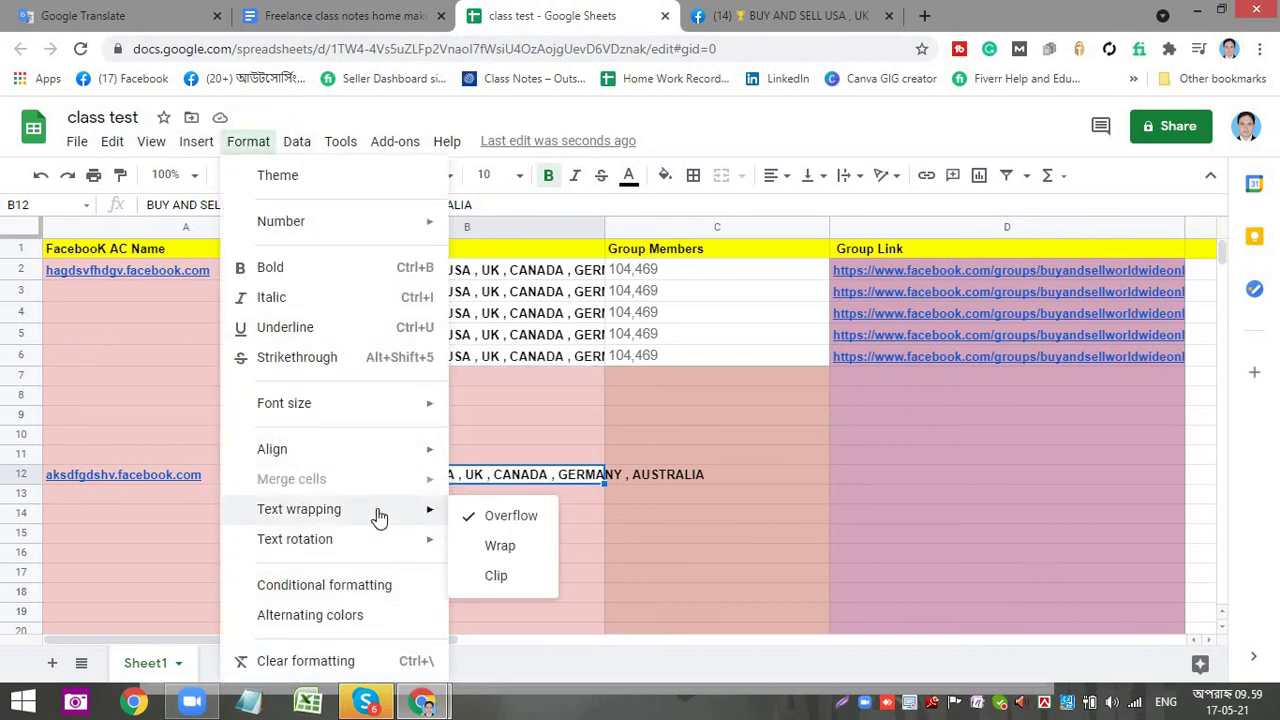
{"action": "left_click", "coordinate": [490, 575]}
{"action": "left_click", "coordinate": [749, 549]}
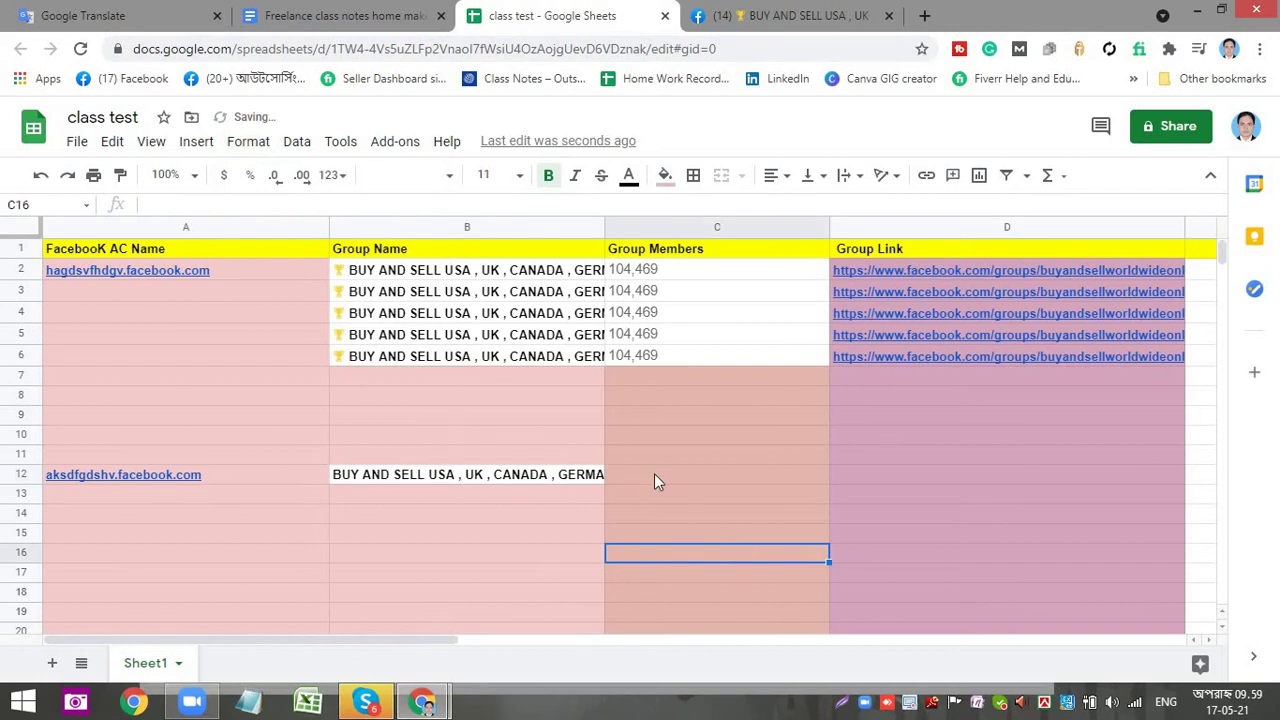
- Copy the group member count from C6 into C12
{"action": "left_click", "coordinate": [656, 473]}
{"action": "left_click", "coordinate": [790, 15]}
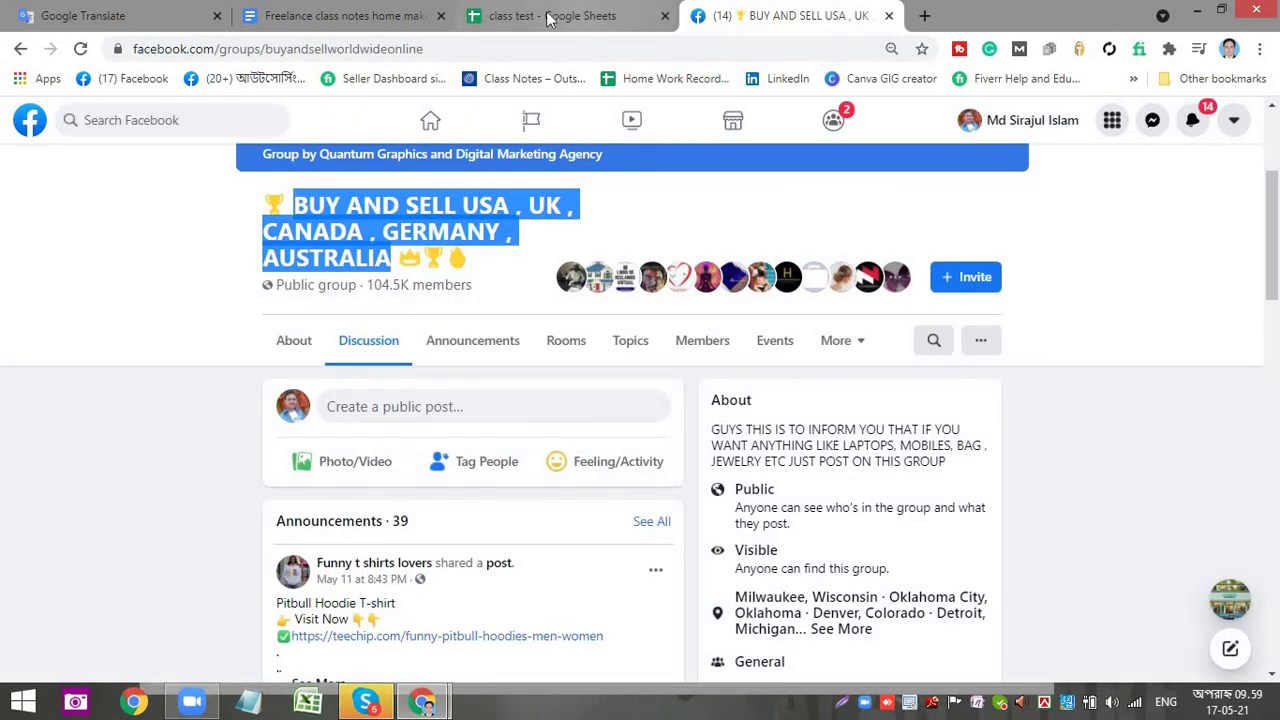
{"action": "left_click", "coordinate": [353, 8]}
{"action": "left_click", "coordinate": [520, 10]}
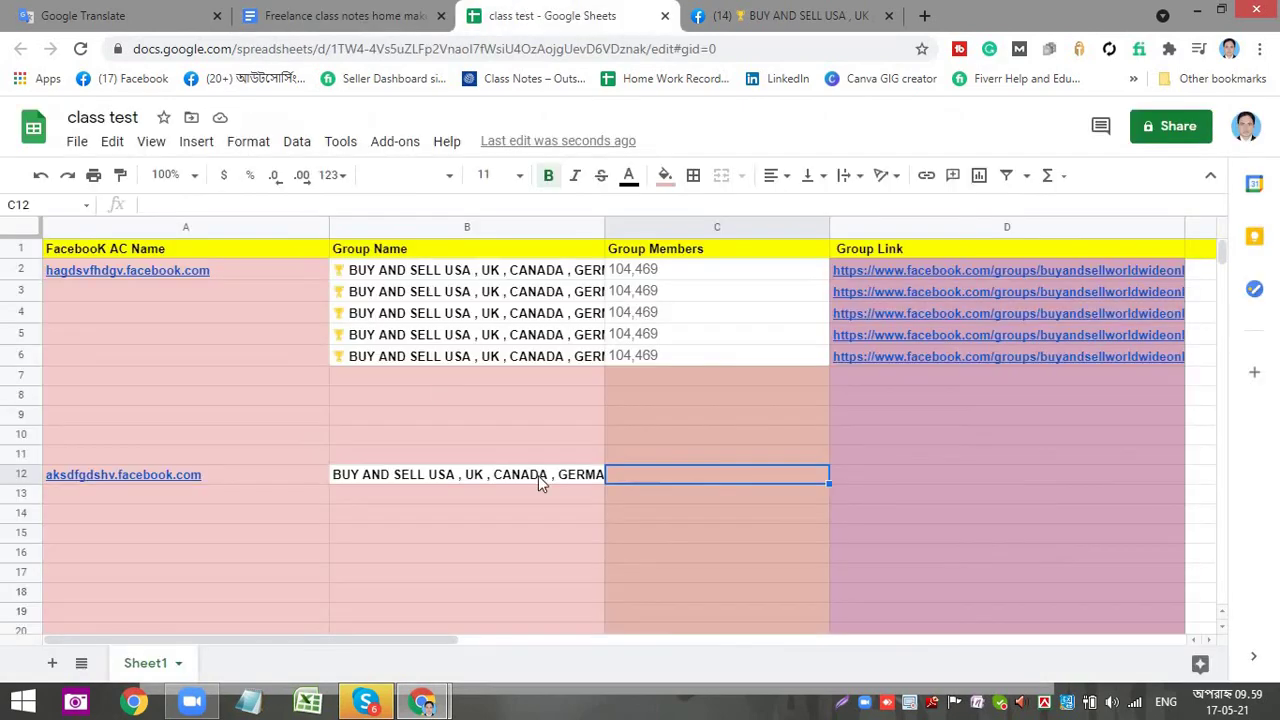
{"action": "left_click", "coordinate": [672, 537]}
{"action": "left_click", "coordinate": [651, 358]}
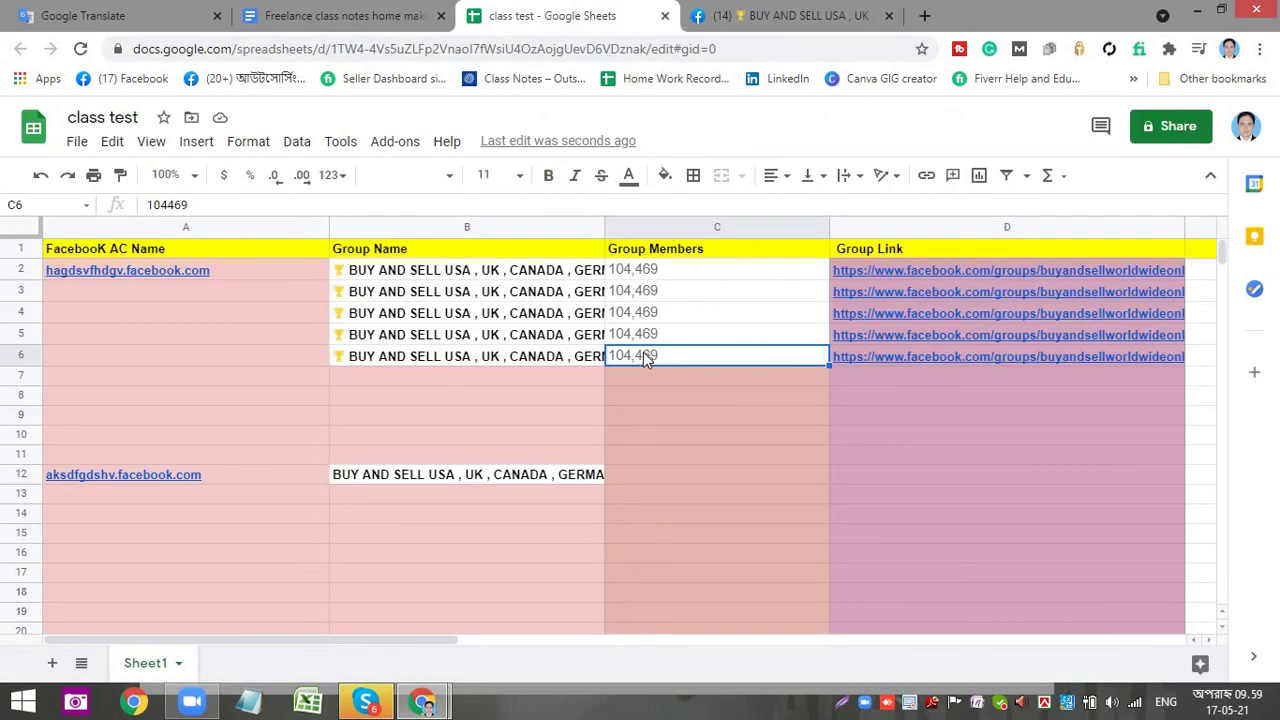
{"action": "key", "text": "ctrl+c"}
{"action": "left_click", "coordinate": [671, 477]}
{"action": "key", "text": "ctrl+v"}
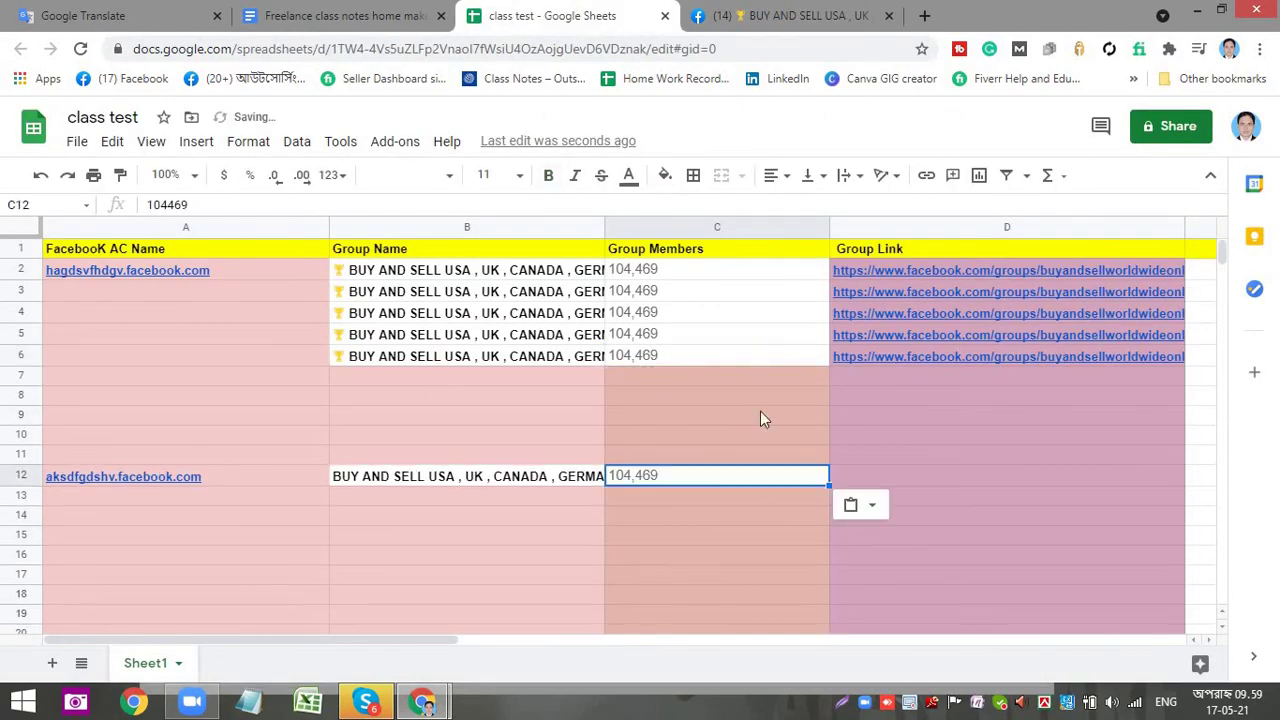
- Copy the Facebook group link from D6 into D12
{"action": "left_click", "coordinate": [878, 357]}
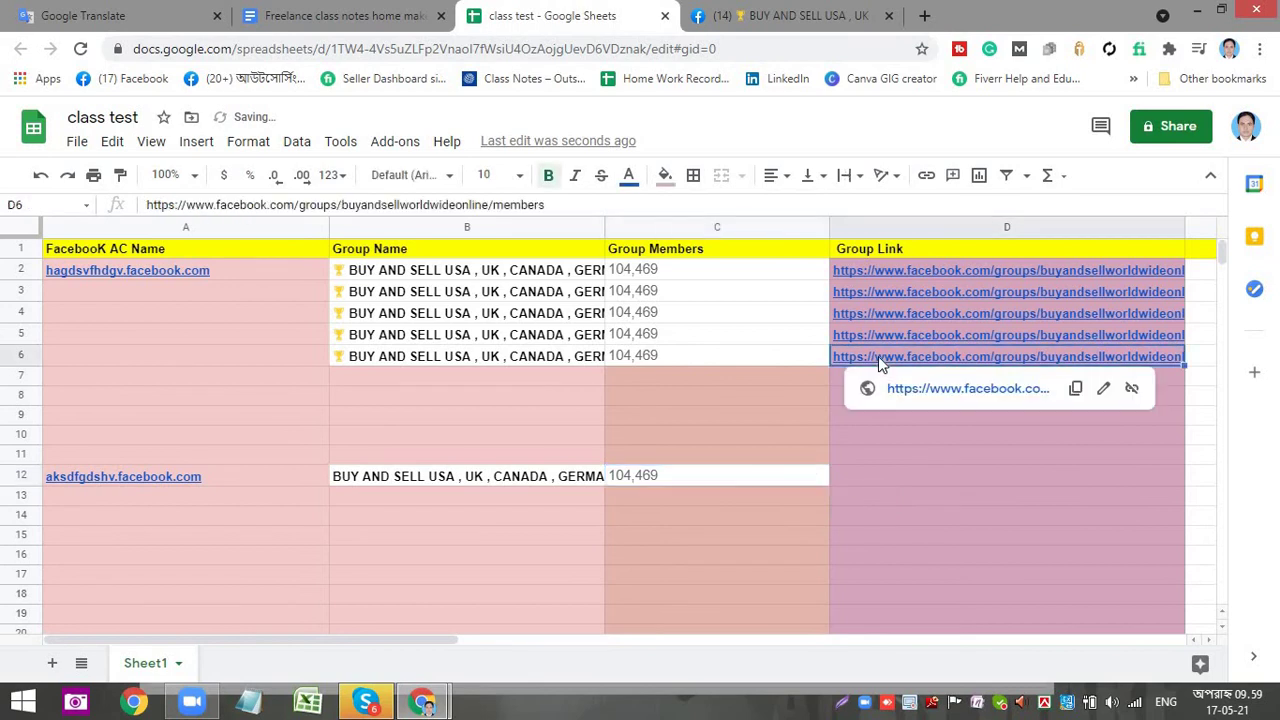
{"action": "key", "text": "ctrl+c"}
{"action": "left_click", "coordinate": [895, 478]}
{"action": "key", "text": "ctrl+v"}
{"action": "left_click", "coordinate": [892, 515]}
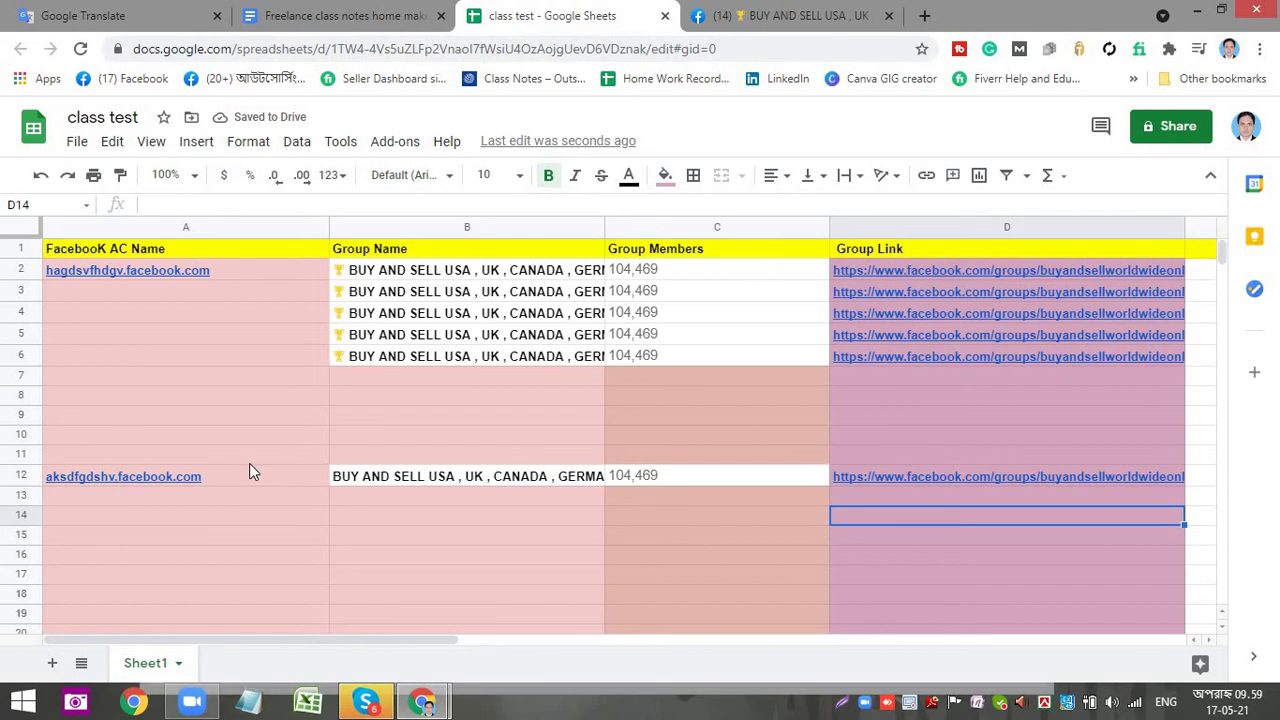
- Fill the group name, member count and group link from row 12 down through row 17
{"action": "left_click", "coordinate": [467, 484]}
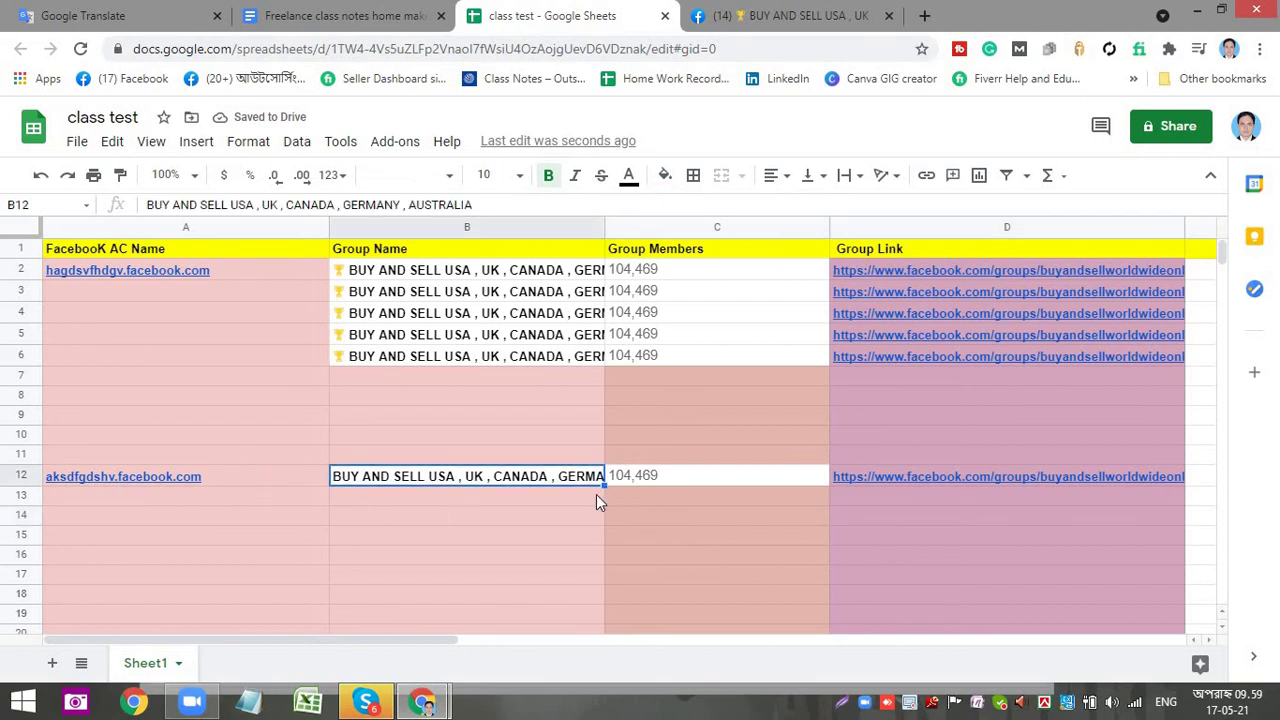
{"action": "left_click_drag", "start_coordinate": [604, 487], "coordinate": [600, 575]}
{"action": "left_click", "coordinate": [697, 480]}
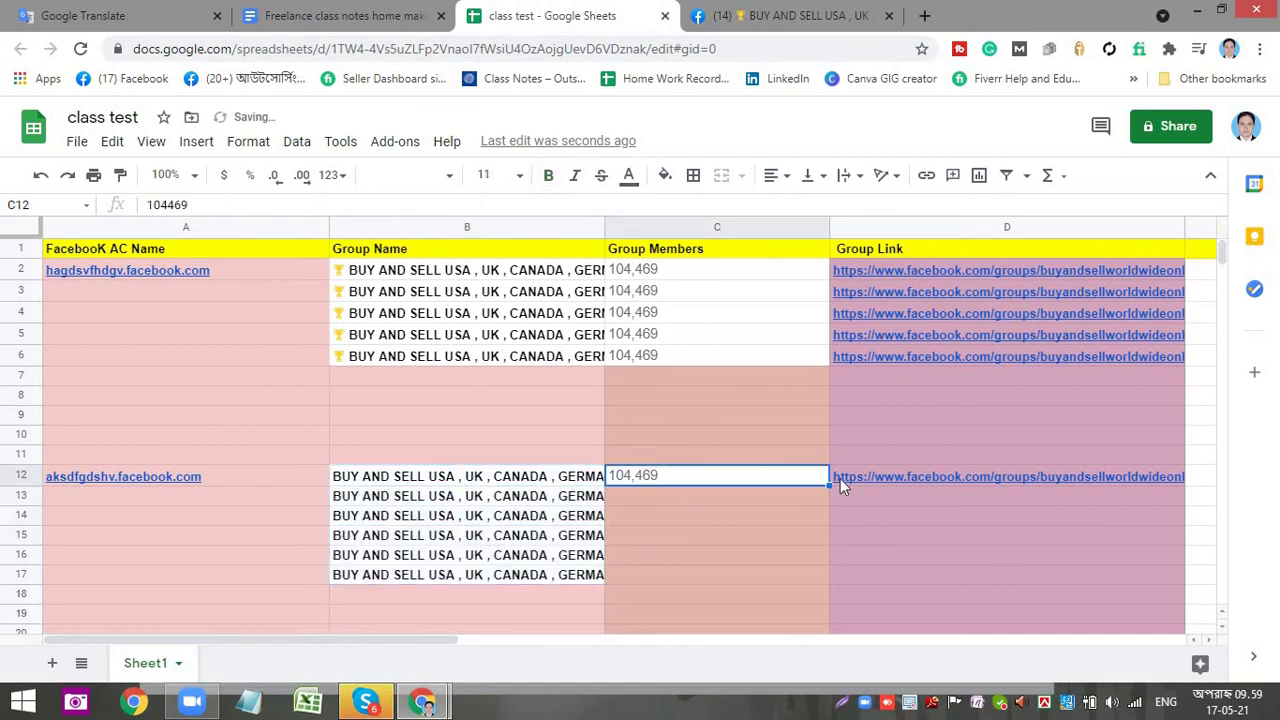
{"action": "left_click_drag", "start_coordinate": [828, 485], "coordinate": [819, 570]}
{"action": "left_click", "coordinate": [867, 479]}
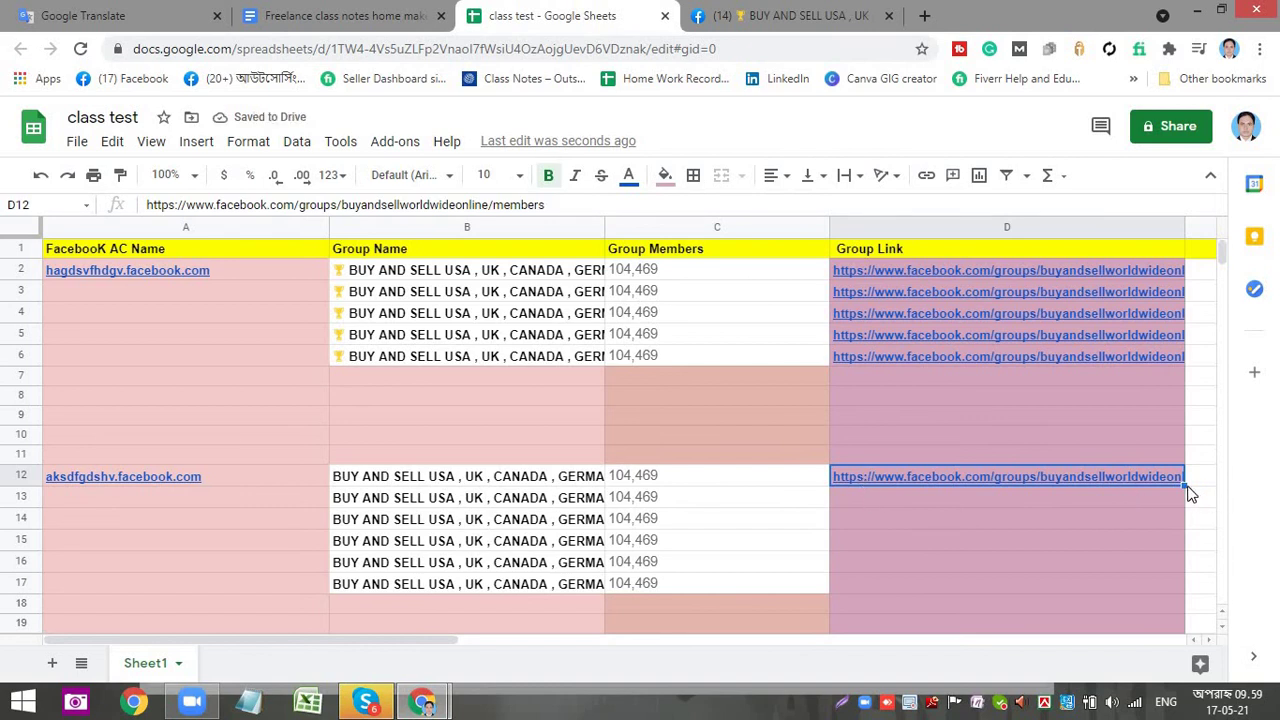
{"action": "left_click_drag", "start_coordinate": [1186, 485], "coordinate": [1176, 578]}
- Review the group records listed under the first two accounts and the empty account blocks starting at rows 24 and 34
{"action": "left_click", "coordinate": [570, 360]}
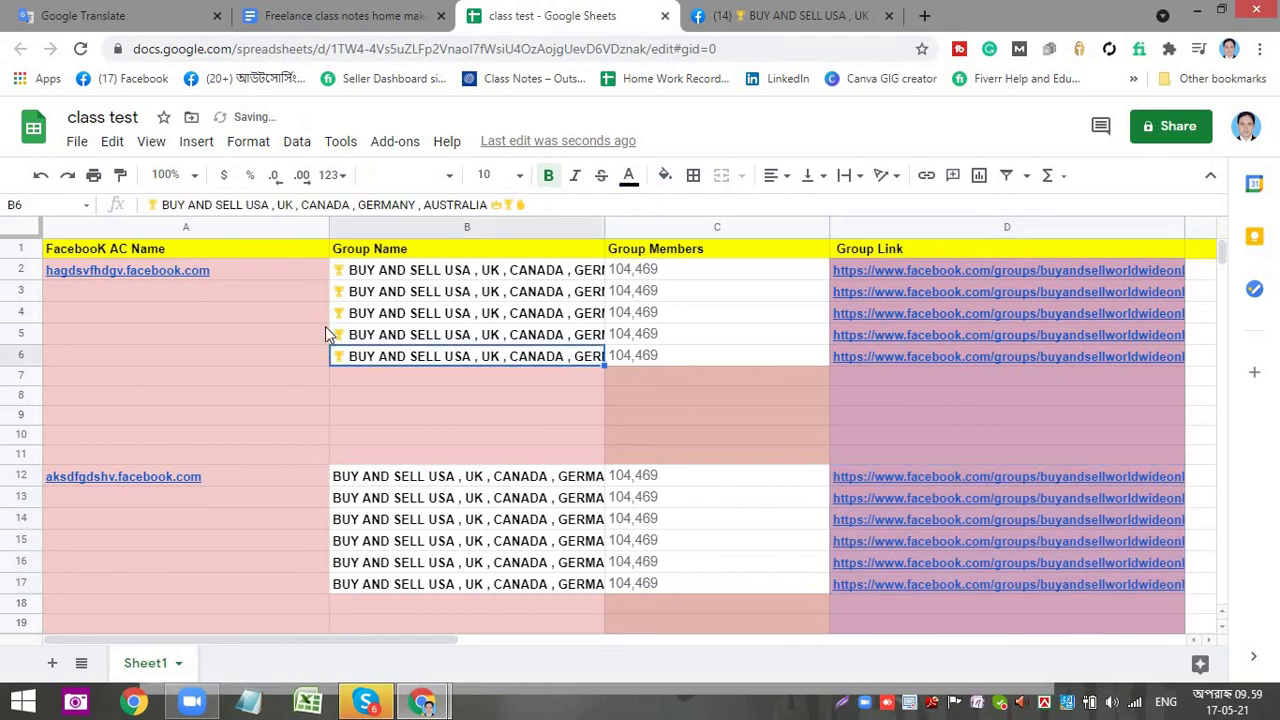
{"action": "left_click", "coordinate": [104, 276]}
{"action": "left_click", "coordinate": [814, 413]}
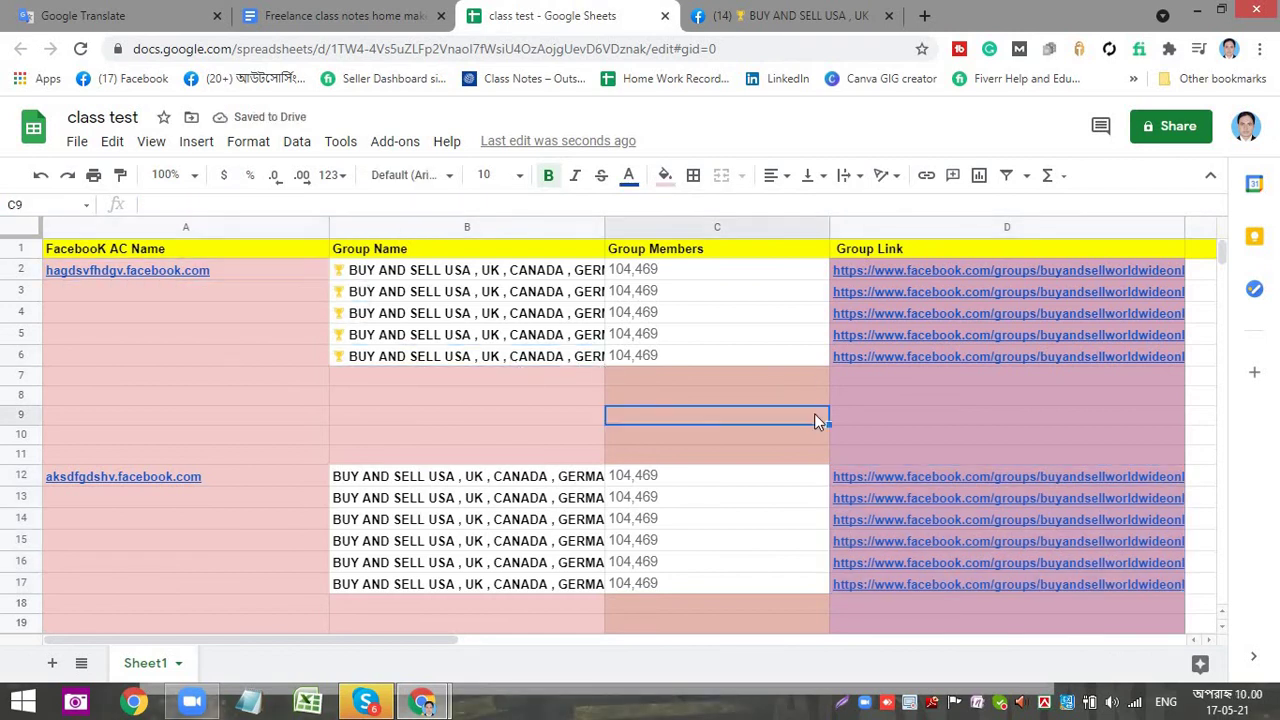
{"action": "left_click", "coordinate": [50, 519]}
{"action": "left_click", "coordinate": [414, 603]}
{"action": "scroll", "coordinate": [357, 437], "scroll_direction": "down", "scroll_amount": 3}
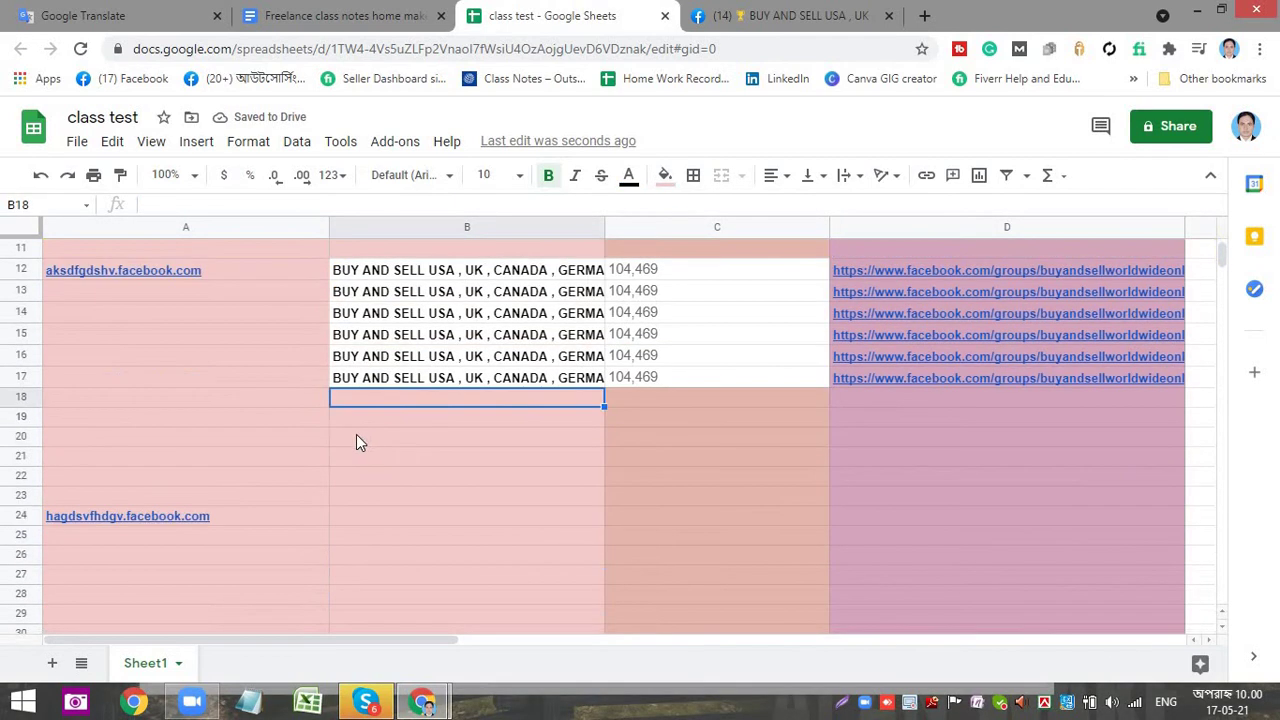
{"action": "left_click", "coordinate": [444, 532]}
{"action": "scroll", "coordinate": [410, 510], "scroll_direction": "down", "scroll_amount": 4}
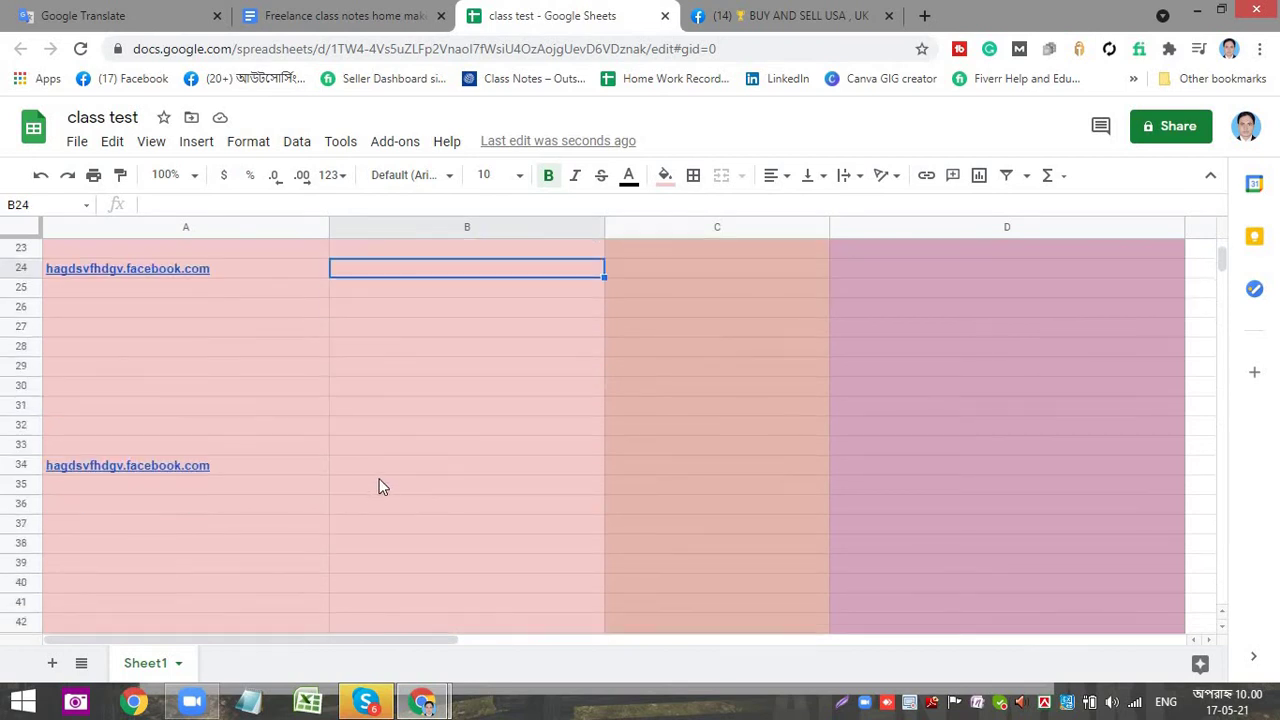
{"action": "left_click", "coordinate": [266, 467]}
{"action": "left_click", "coordinate": [475, 485]}
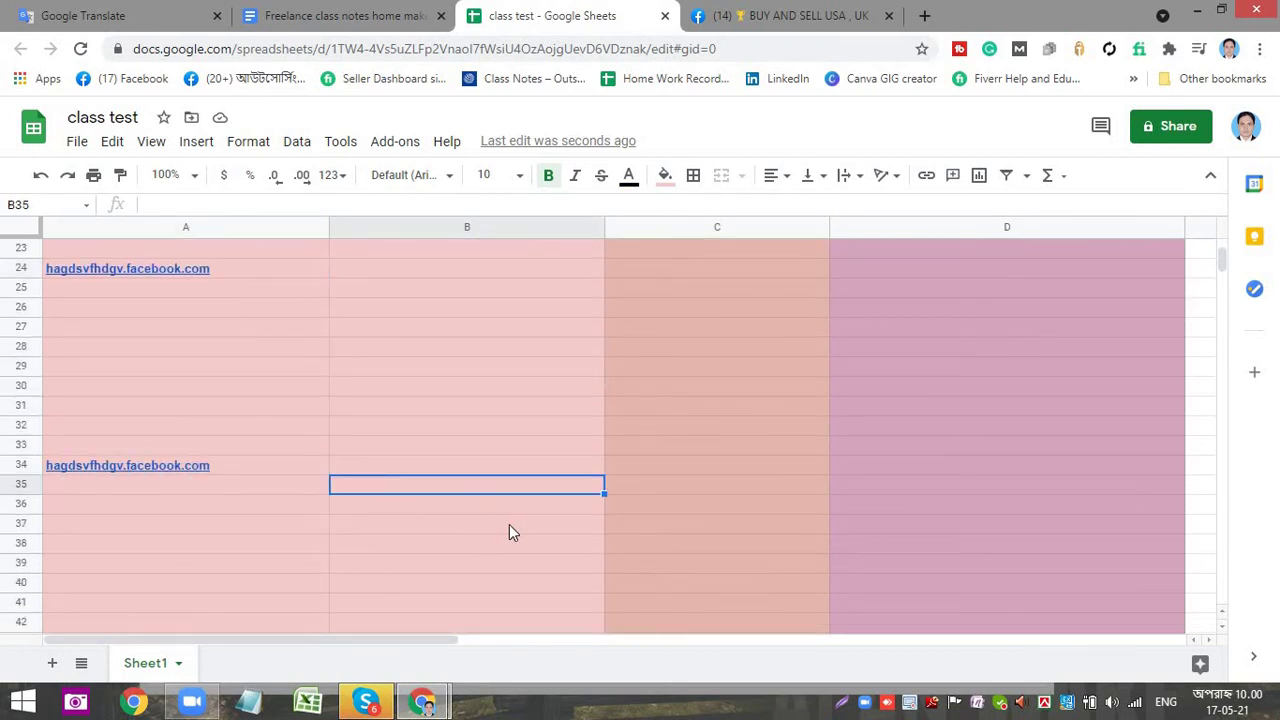
{"action": "scroll", "coordinate": [505, 522], "scroll_direction": "up", "scroll_amount": 7}
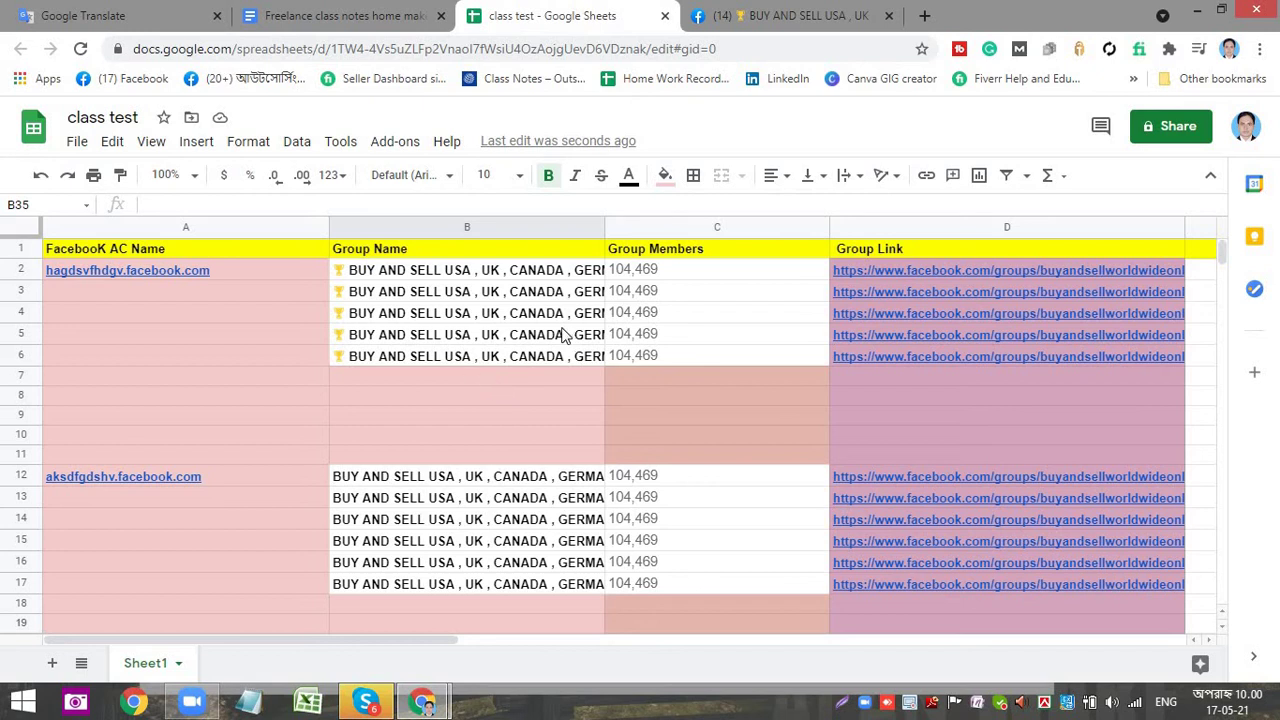
{"action": "left_click", "coordinate": [628, 270]}
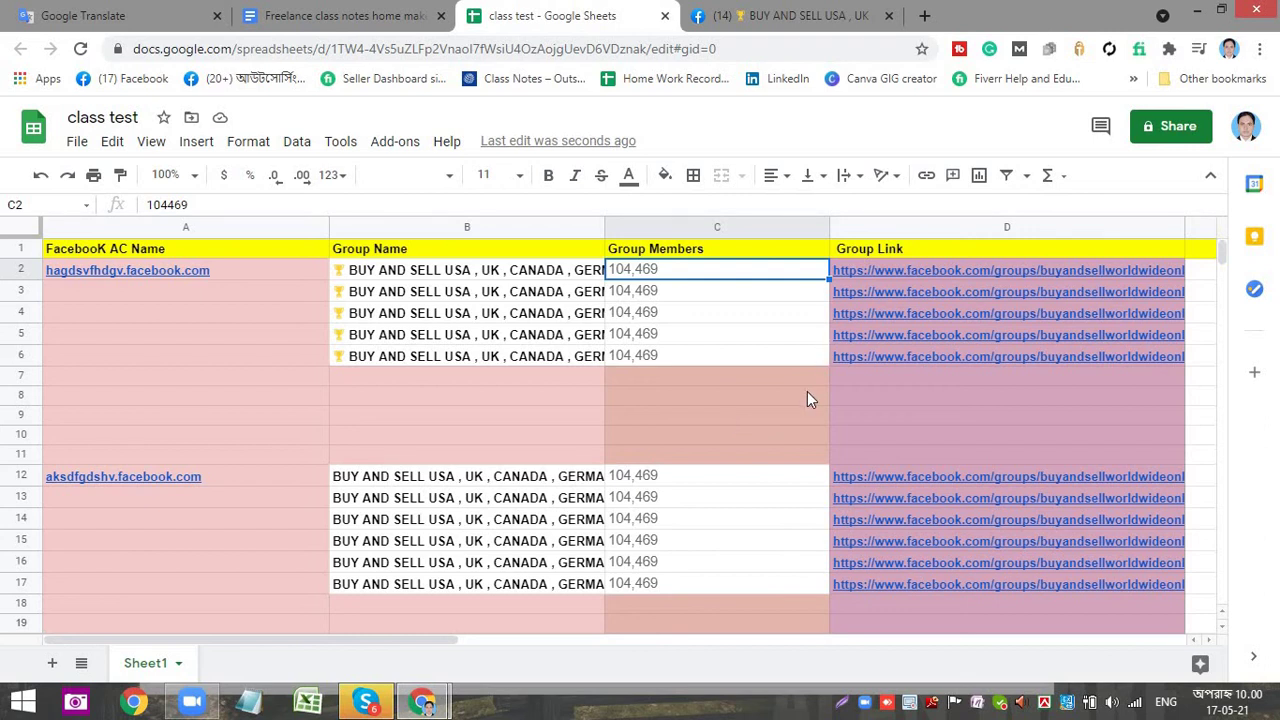
{"action": "left_click", "coordinate": [769, 384]}
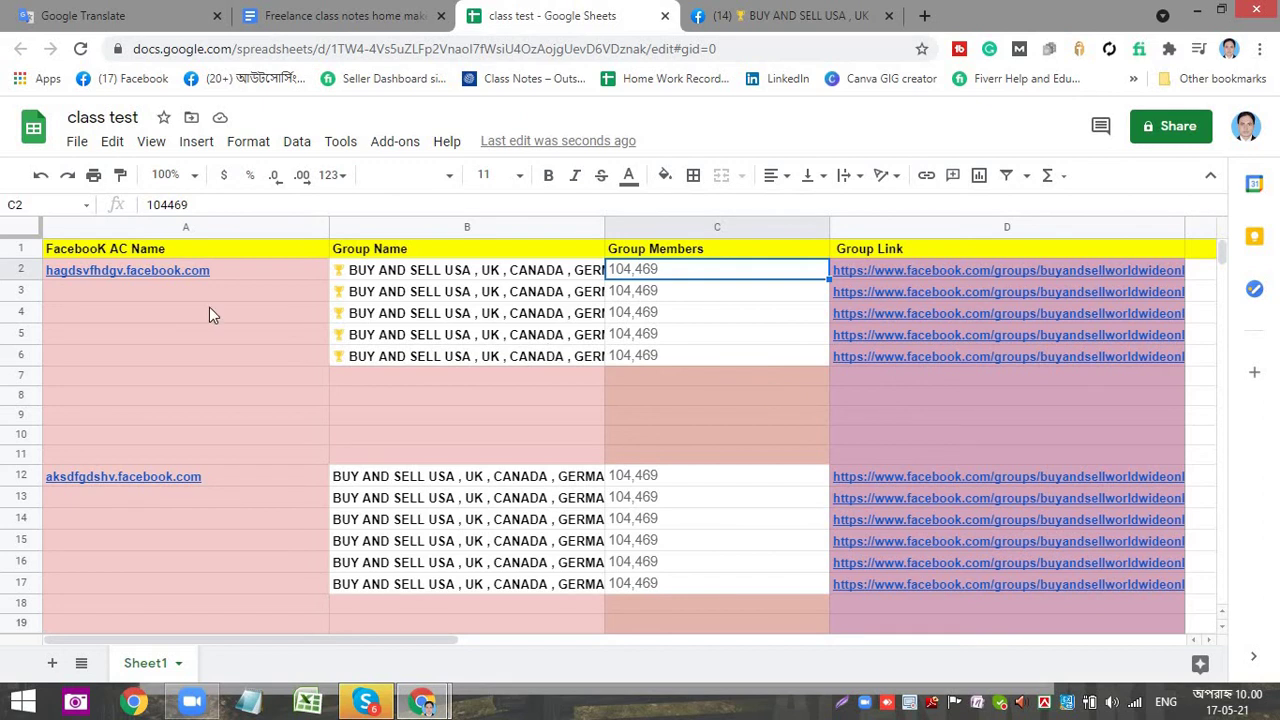
{"action": "left_click", "coordinate": [377, 363]}
{"action": "left_click", "coordinate": [373, 376]}
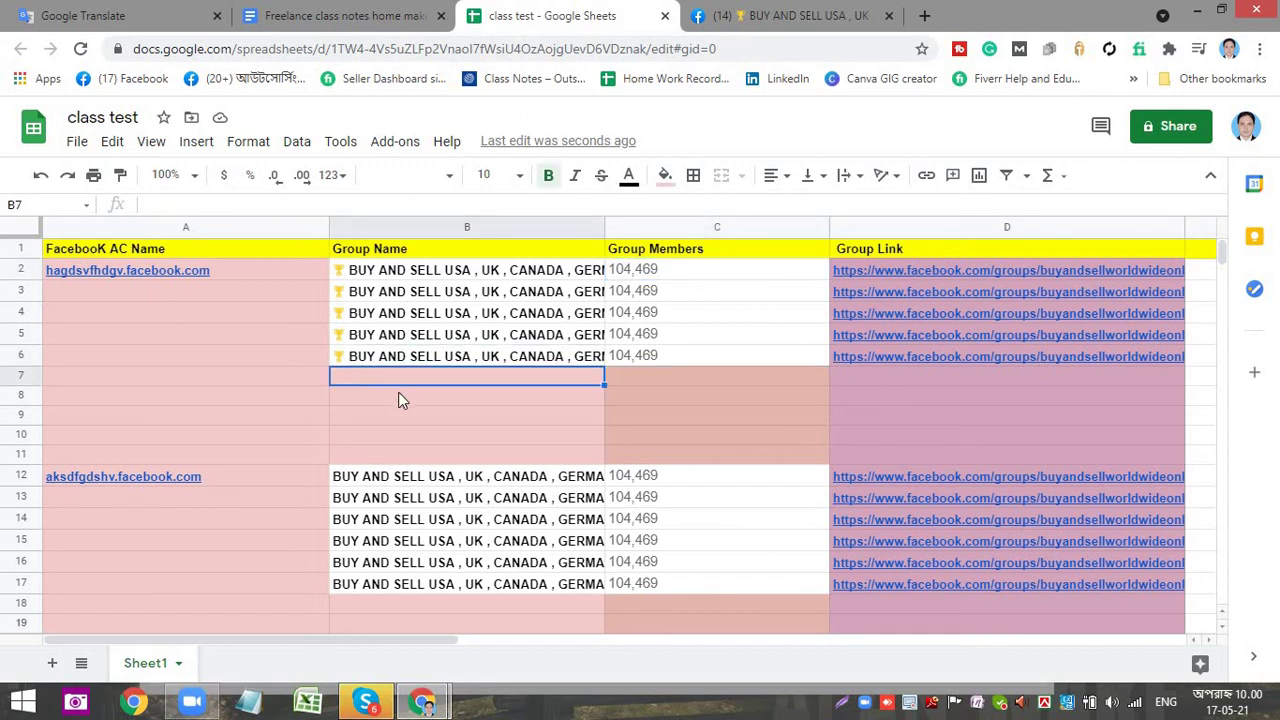
{"action": "left_click", "coordinate": [700, 395]}
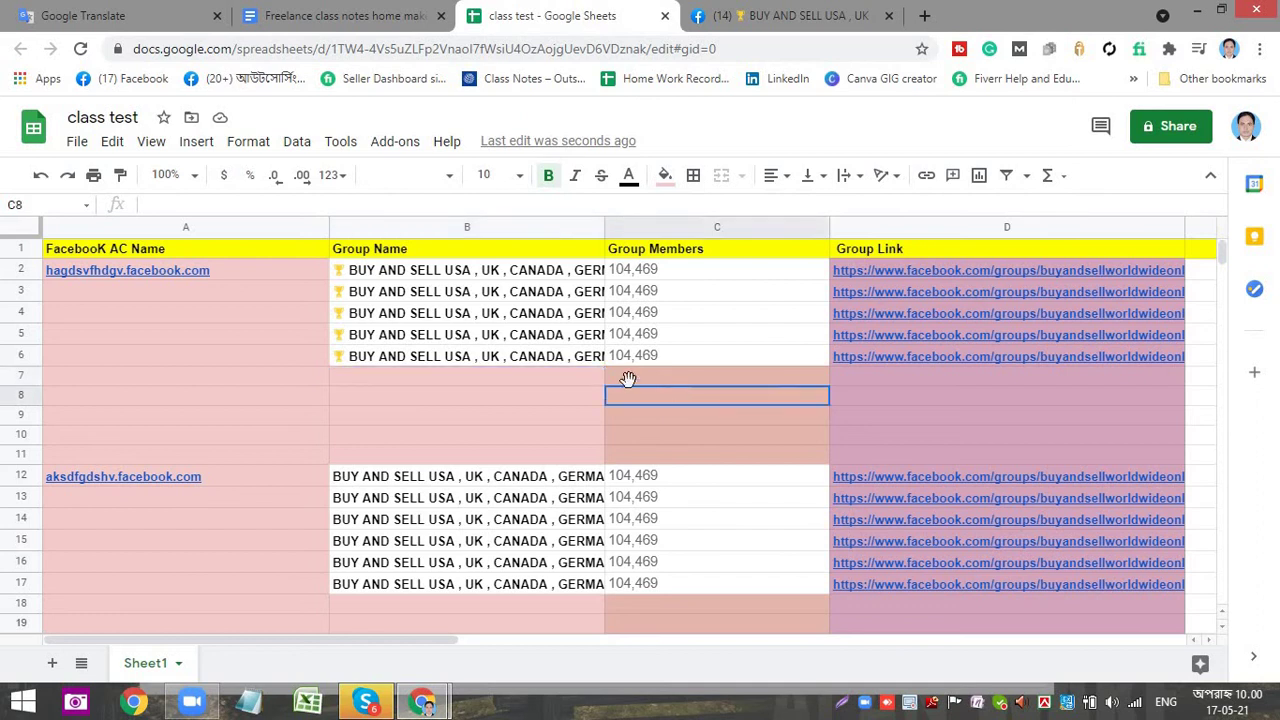
{"action": "left_click", "coordinate": [497, 455]}
{"action": "left_click", "coordinate": [273, 280]}
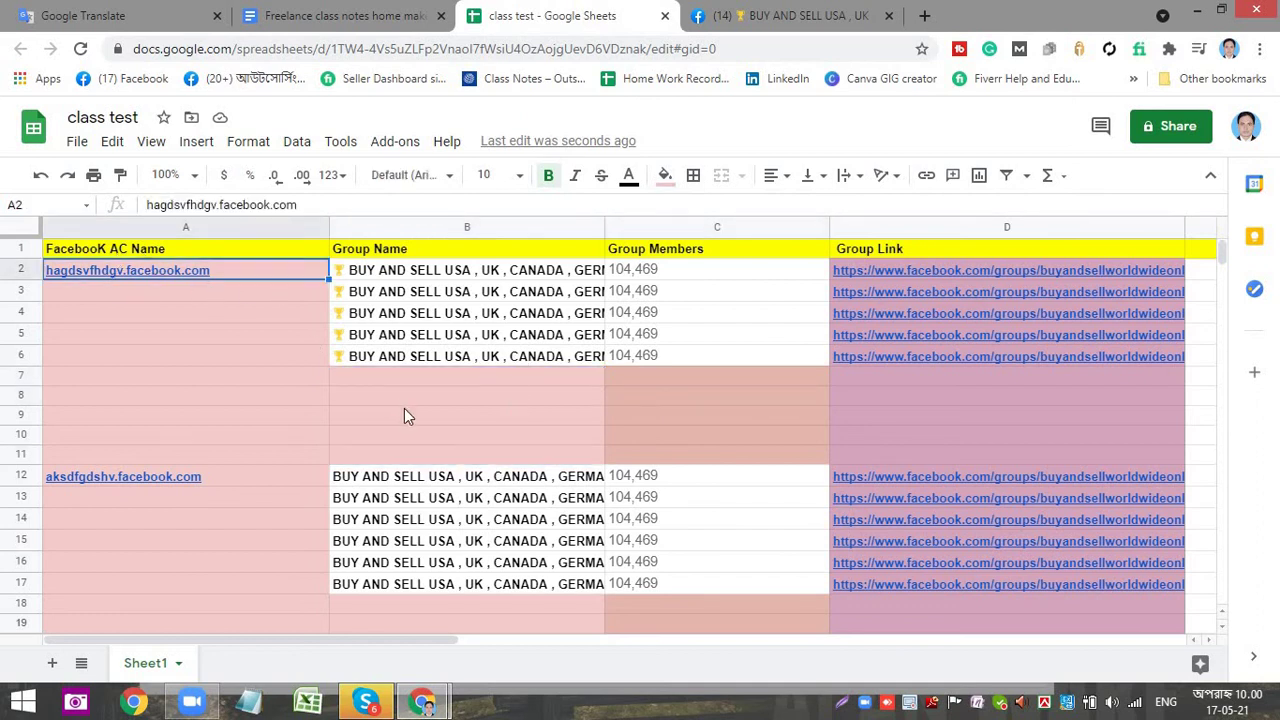
{"action": "left_click", "coordinate": [428, 457]}
{"action": "scroll", "coordinate": [411, 510], "scroll_direction": "down", "scroll_amount": 3}
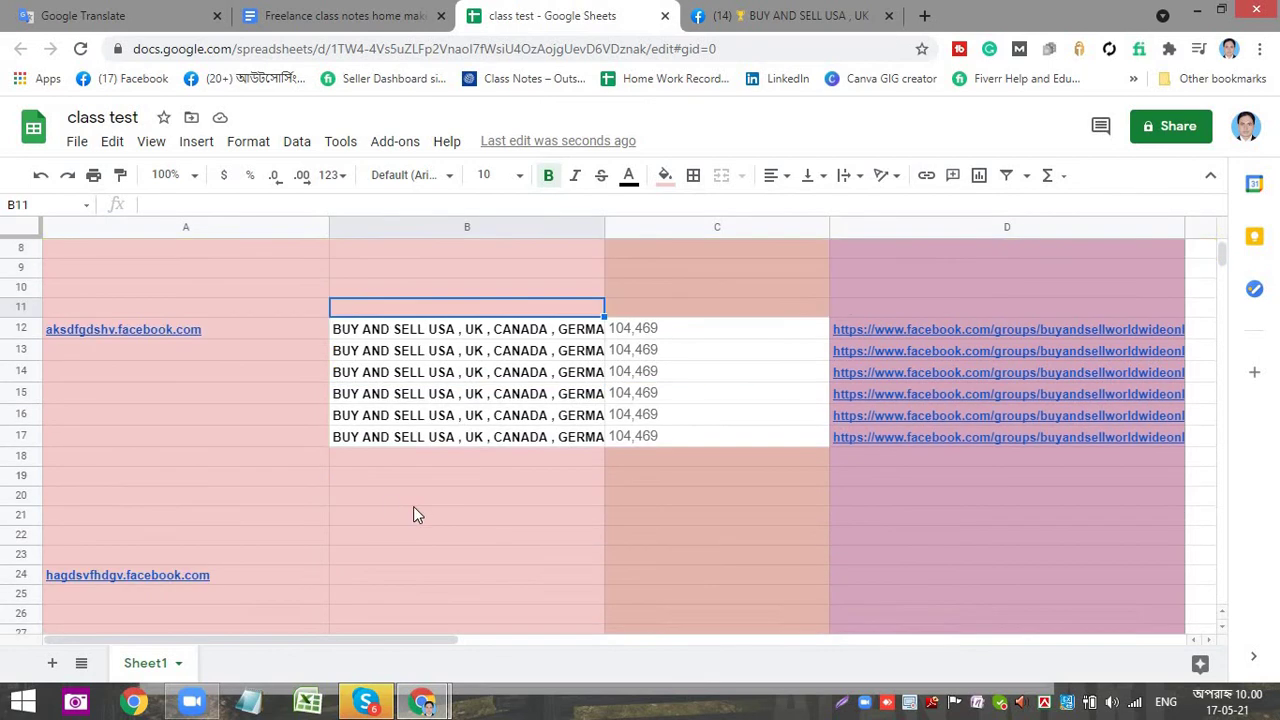
{"action": "left_click", "coordinate": [434, 480]}
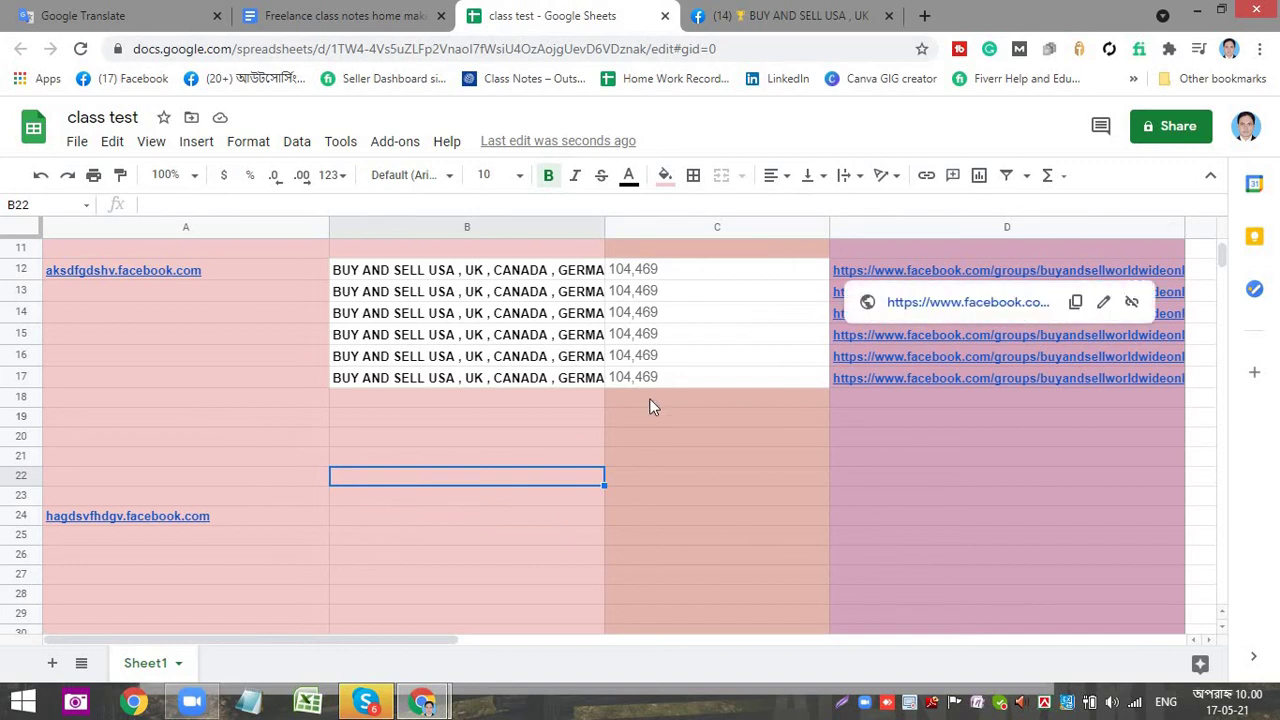
{"action": "scroll", "coordinate": [639, 421], "scroll_direction": "up", "scroll_amount": 3}
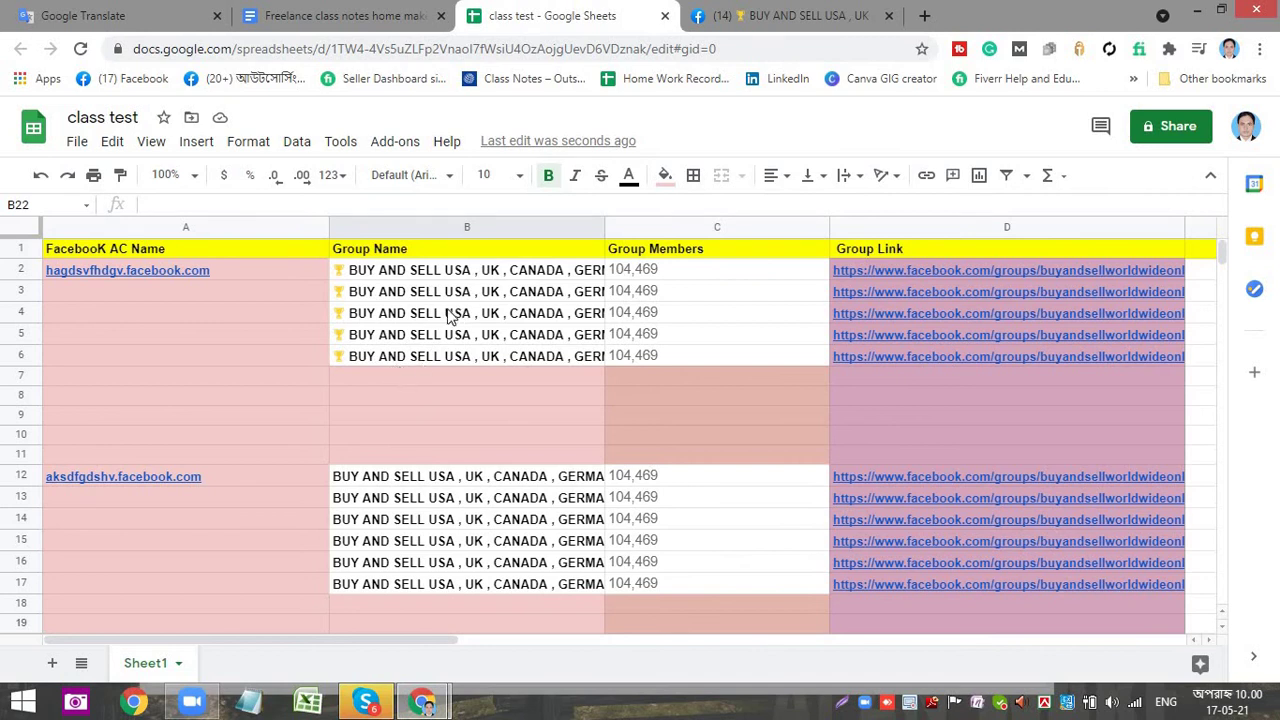
{"action": "left_click", "coordinate": [444, 382]}
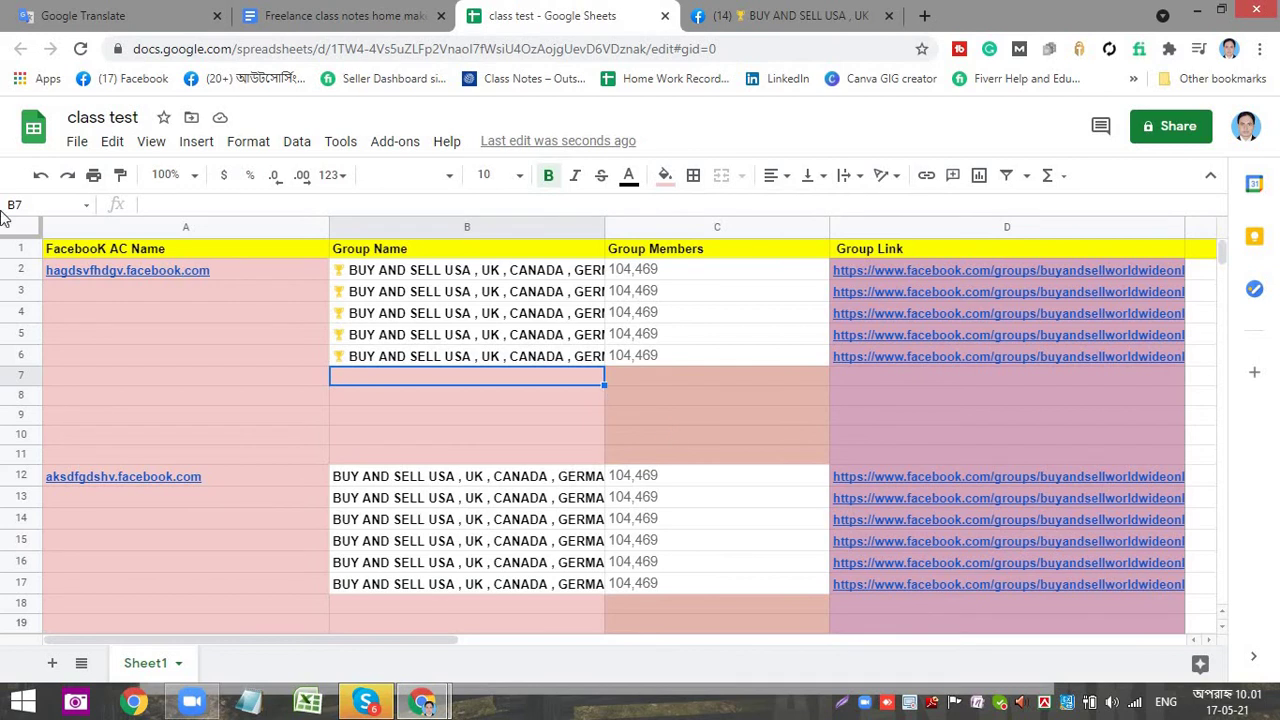
- Rename the spreadsheet as "Buy sell Group"
{"action": "left_click", "coordinate": [105, 117]}
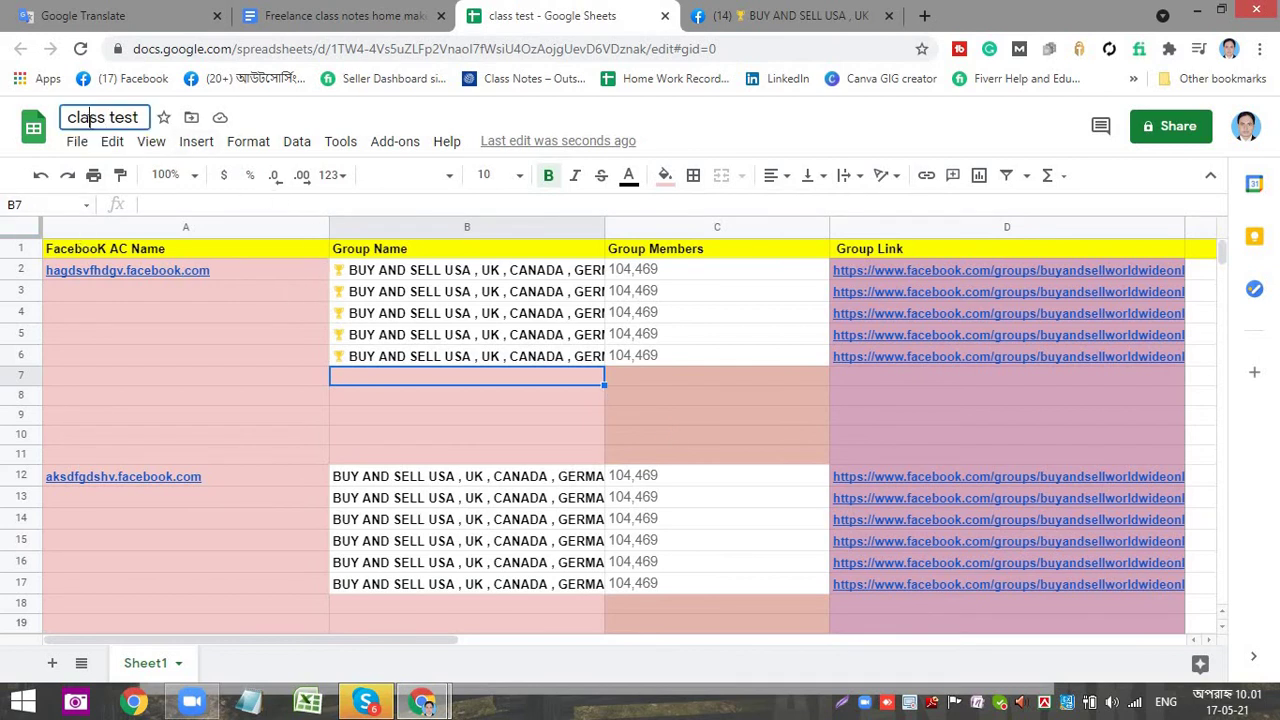
{"action": "left_click", "coordinate": [105, 117]}
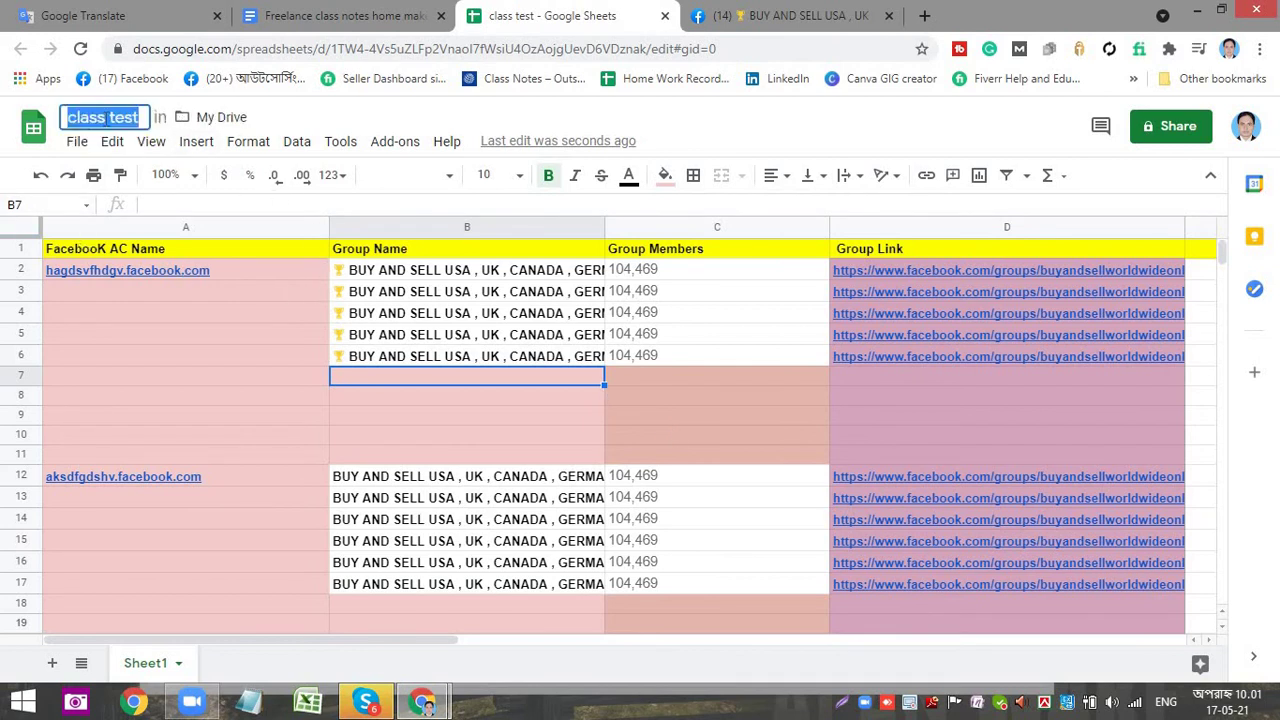
{"action": "type", "text": "Buy sell"}
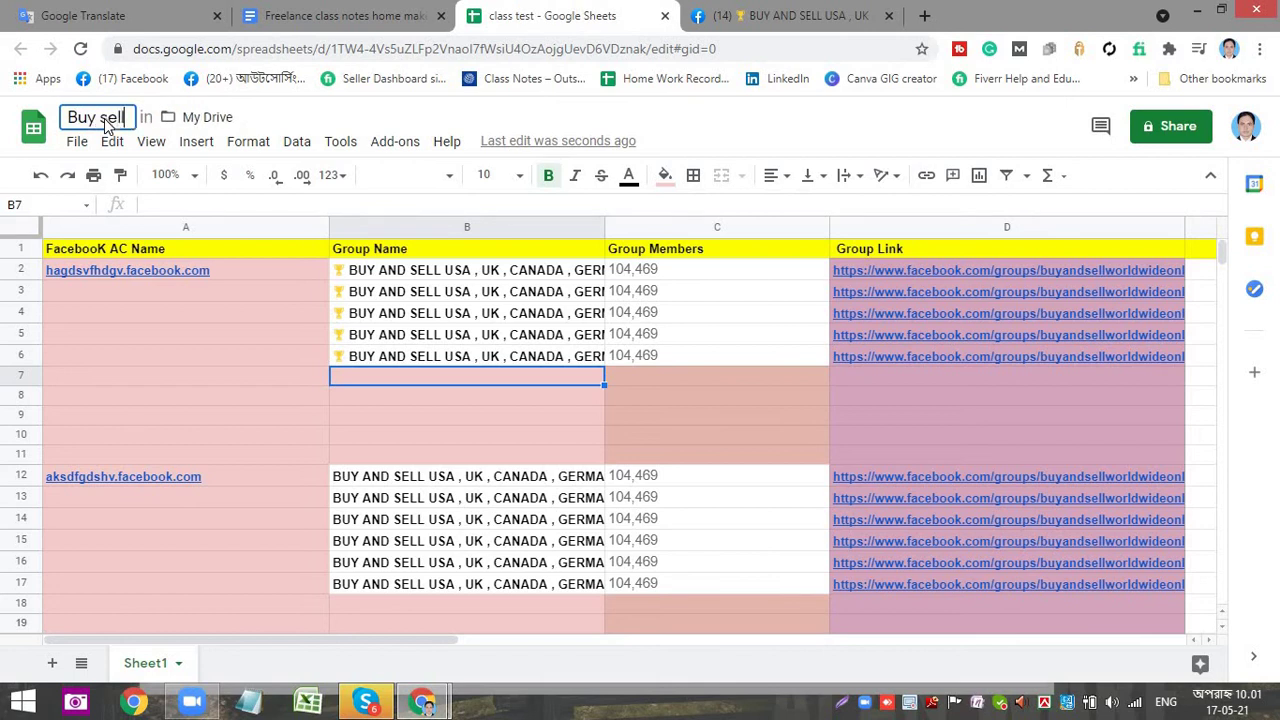
{"action": "type", "text": " Group"}
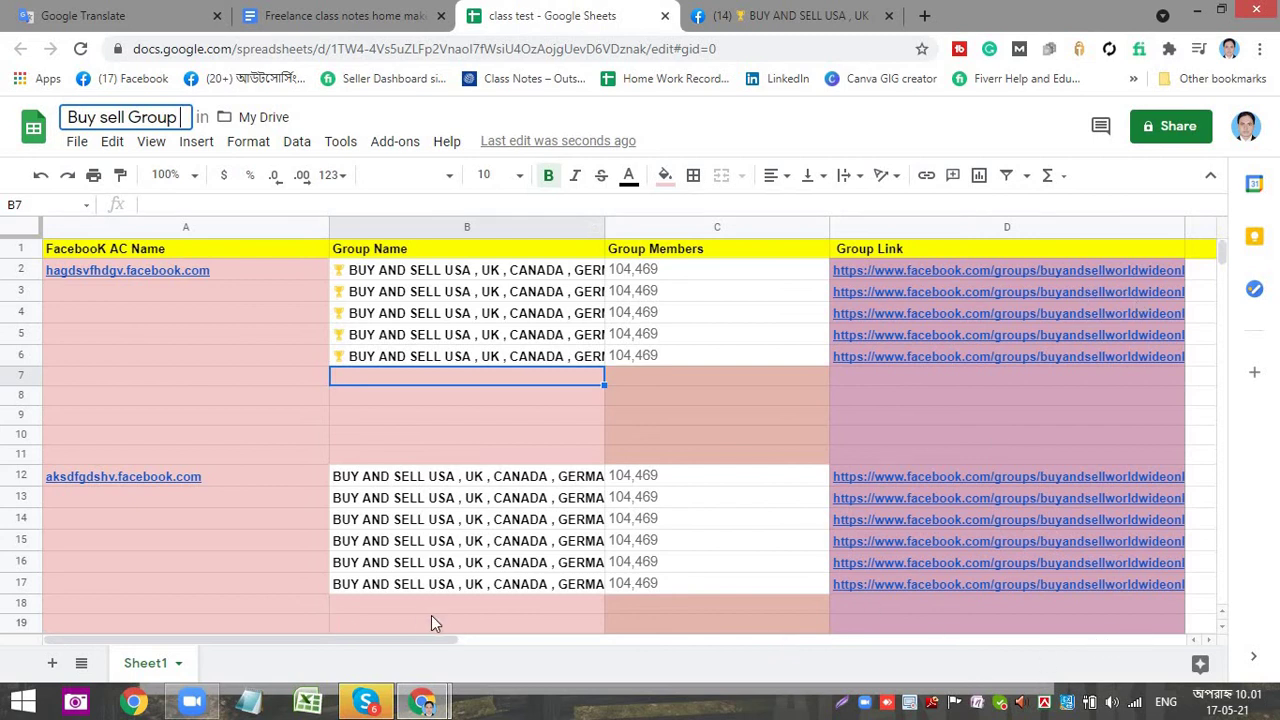
- Add the header "Comments" in E1, beside the Group Link header
{"action": "left_click_drag", "start_coordinate": [428, 650], "coordinate": [540, 652]}
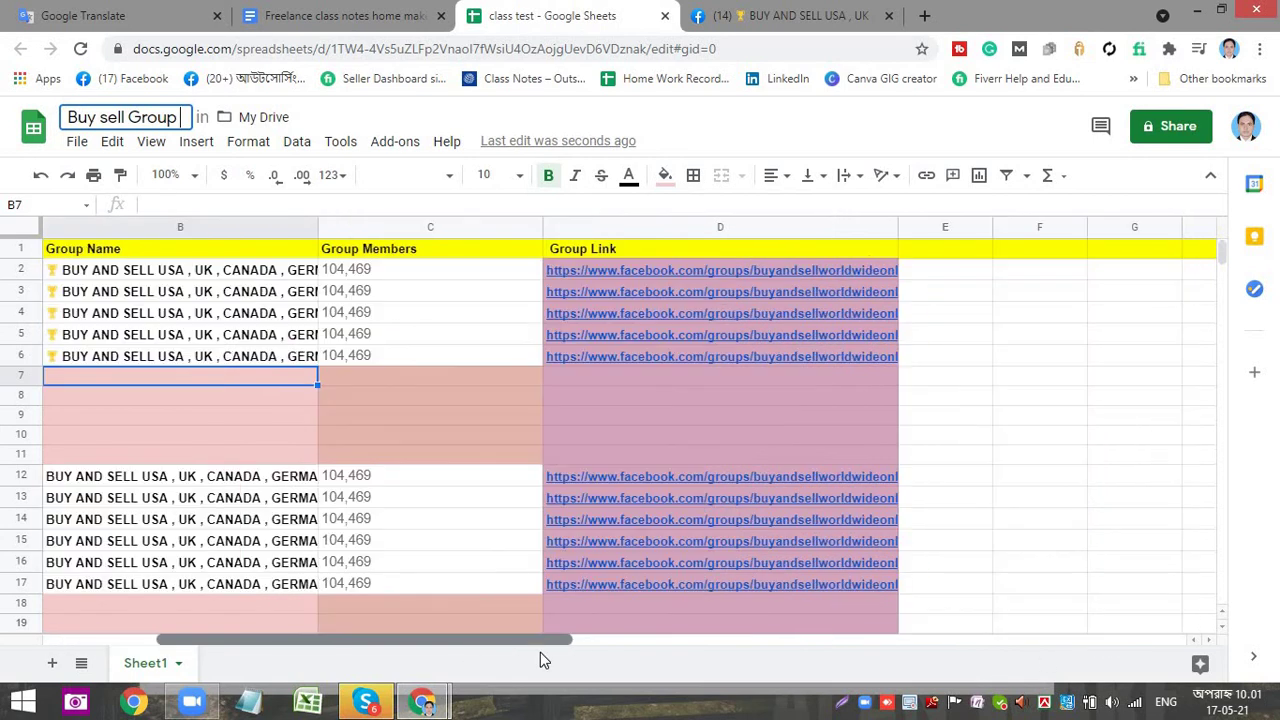
{"action": "left_click", "coordinate": [944, 255]}
{"action": "type", "text": "Comments"}
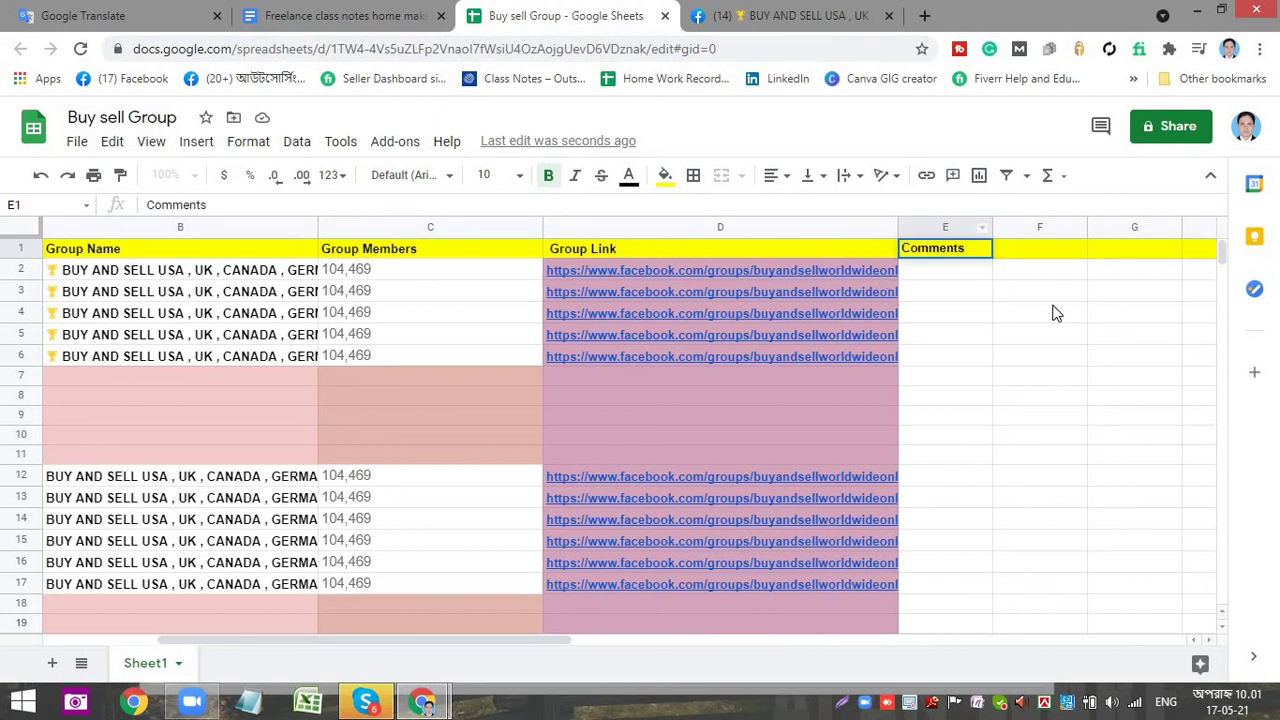
- Narrow the Group Members column so that column E fits in view alongside columns A to D
{"action": "left_click", "coordinate": [543, 228]}
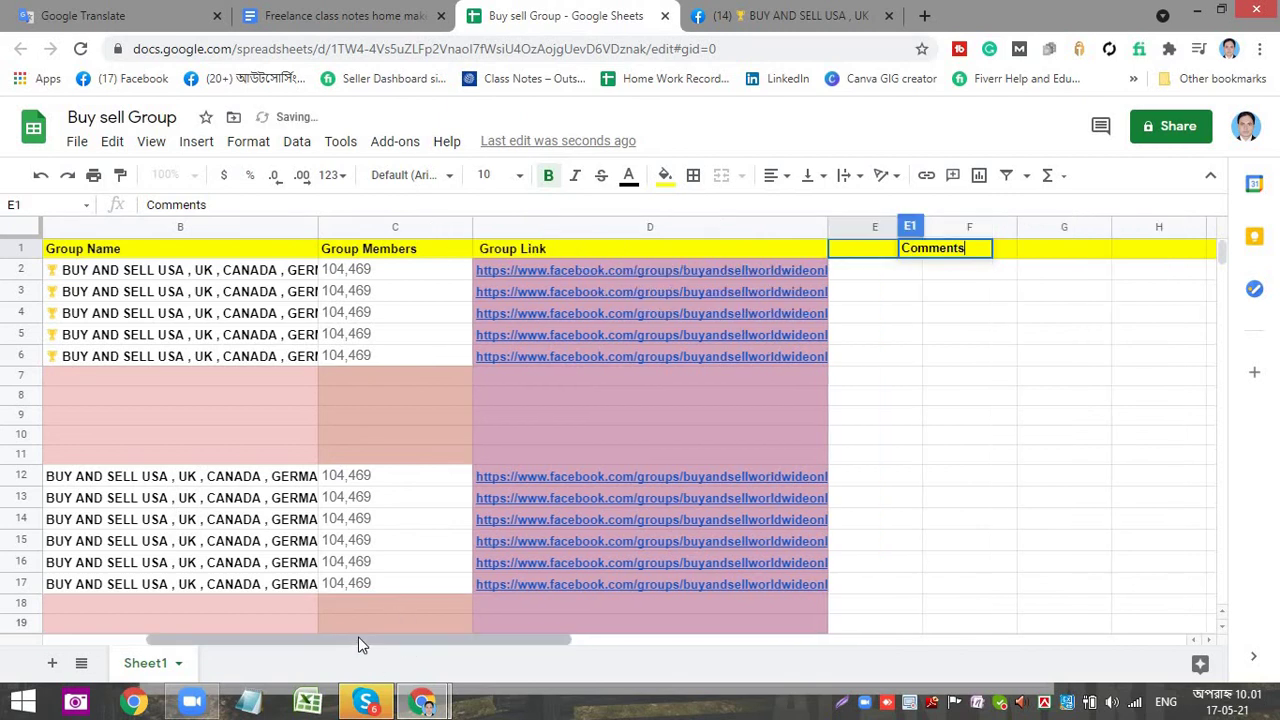
{"action": "left_click_drag", "start_coordinate": [358, 640], "coordinate": [290, 643]}
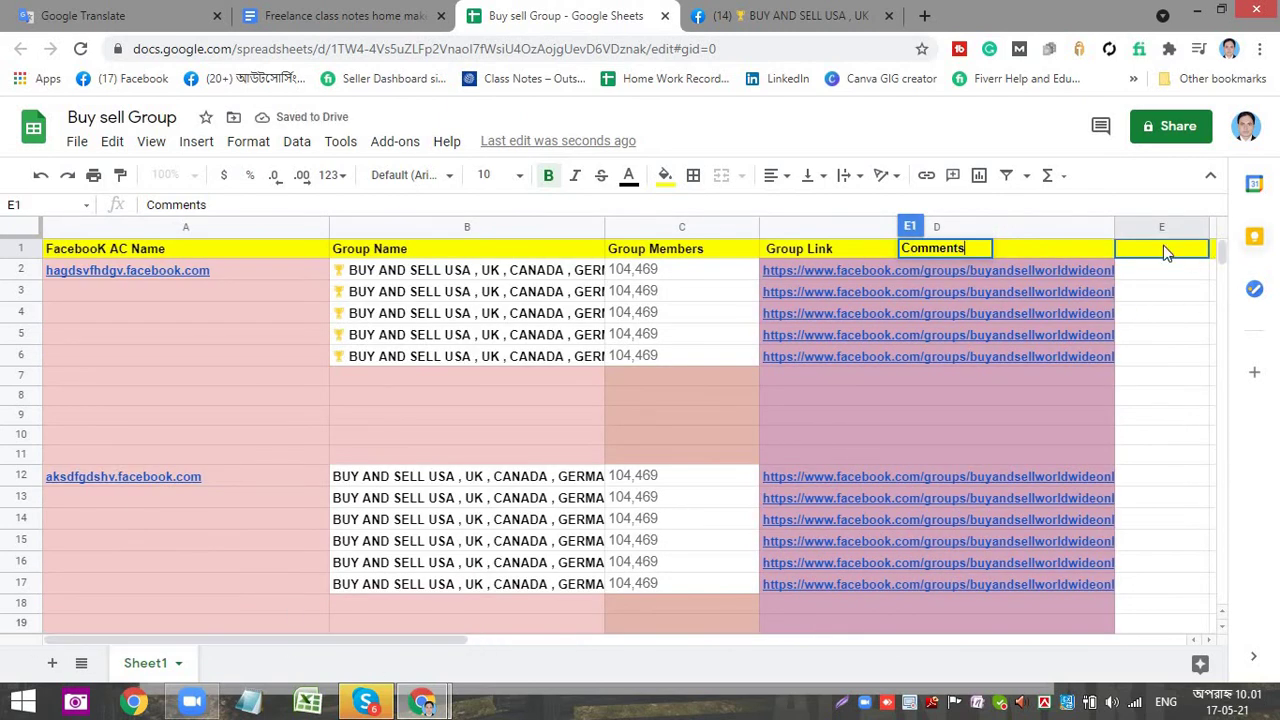
{"action": "left_click", "coordinate": [1201, 361]}
{"action": "left_click", "coordinate": [1164, 272]}
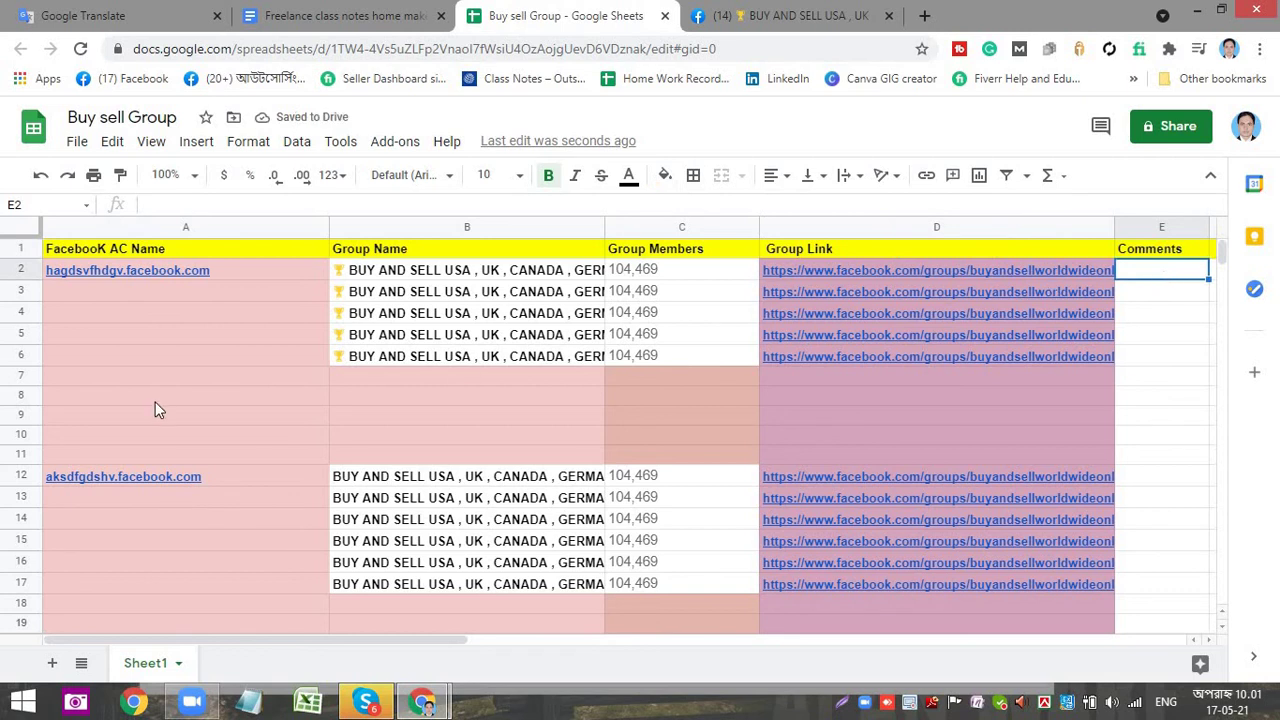
{"action": "left_click", "coordinate": [1177, 300]}
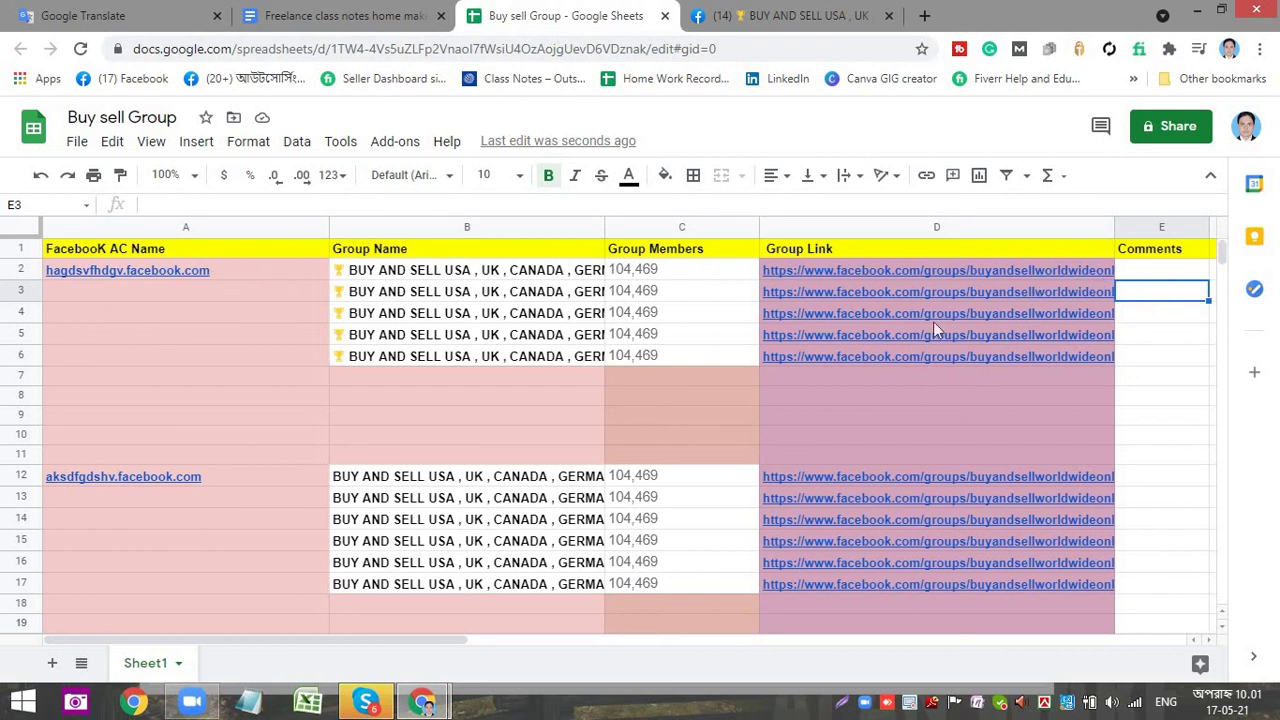
{"action": "left_click", "coordinate": [985, 387]}
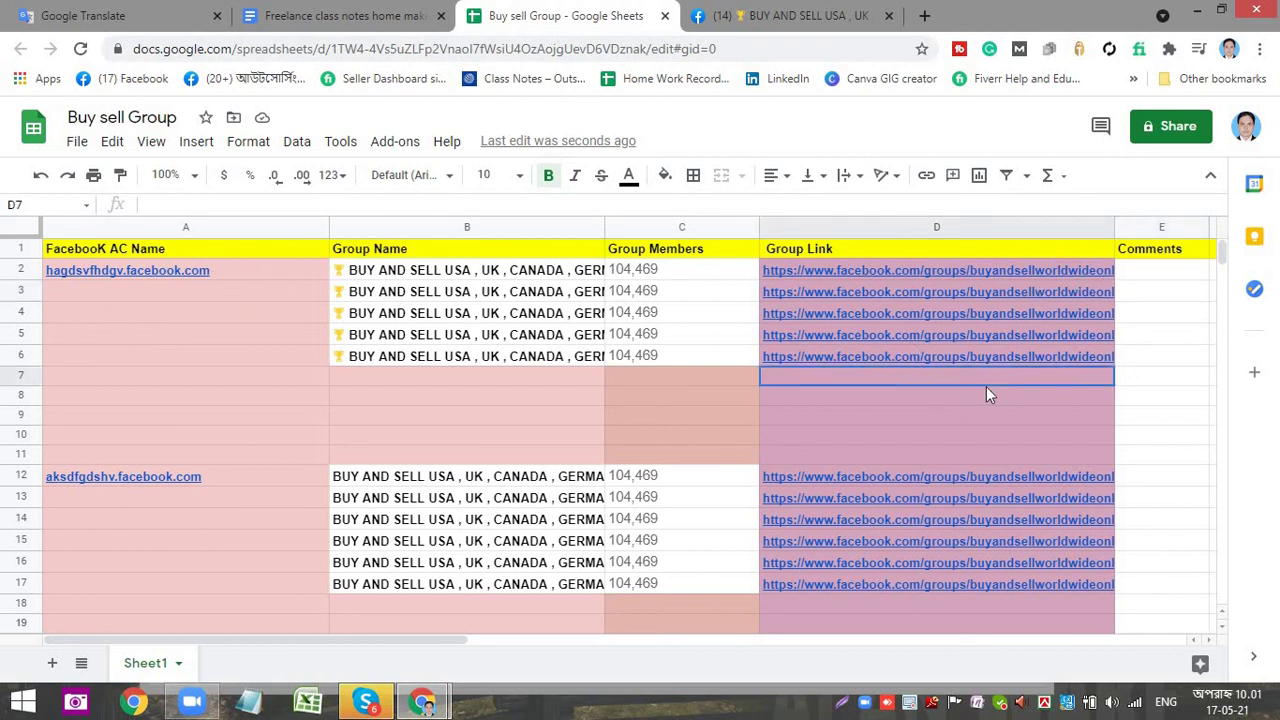
{"action": "left_click", "coordinate": [727, 15]}
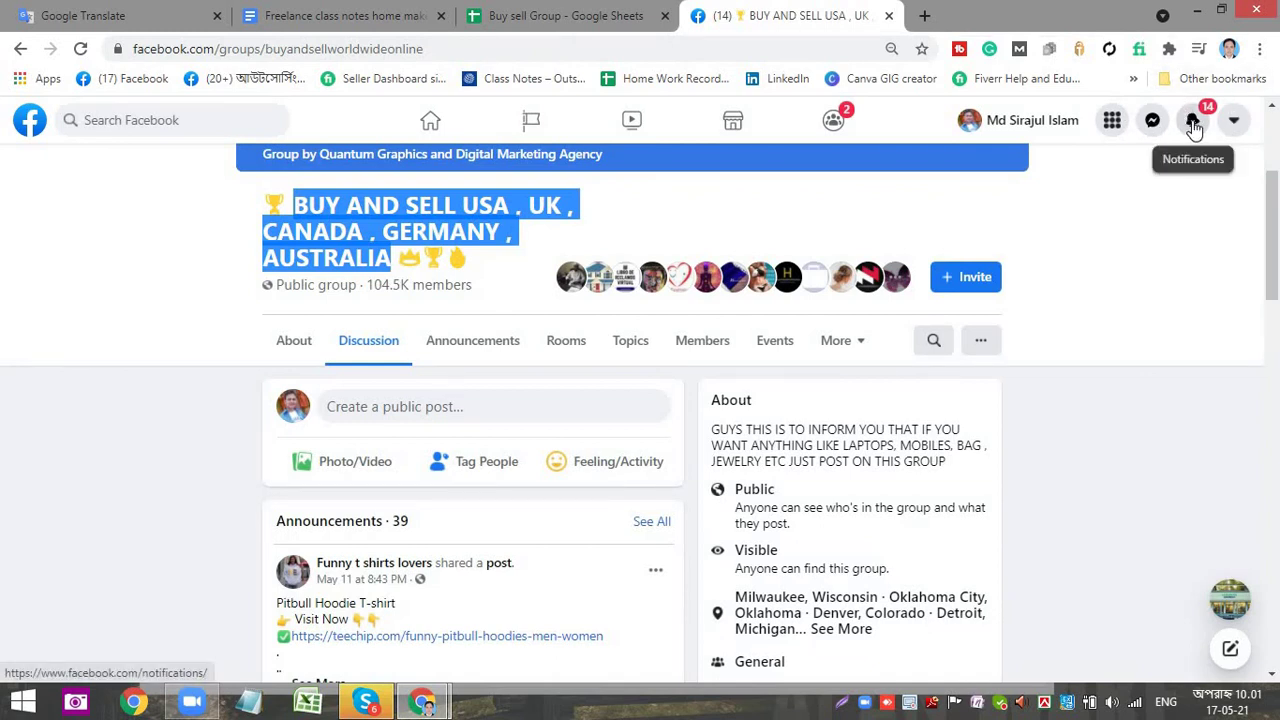
{"action": "left_click", "coordinate": [337, 12]}
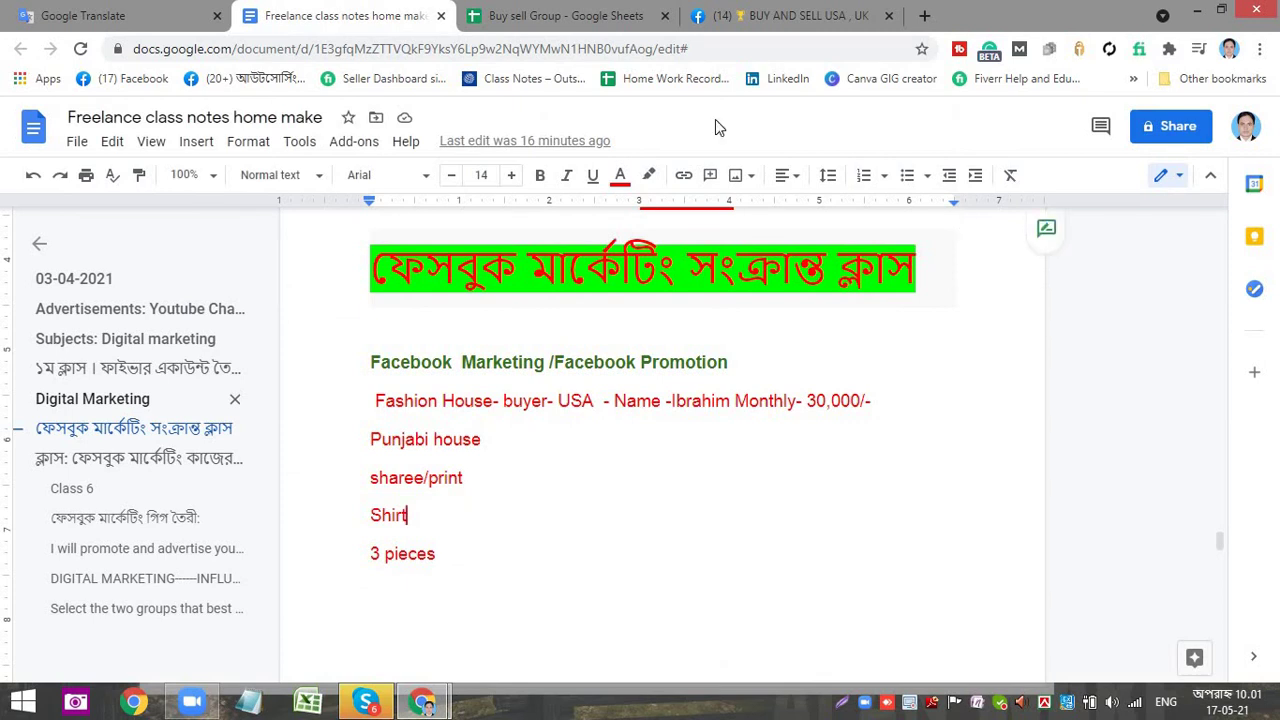
{"action": "left_click", "coordinate": [549, 18]}
- Enter "ok" as the comment for the first group record in E2
{"action": "left_click", "coordinate": [1149, 273]}
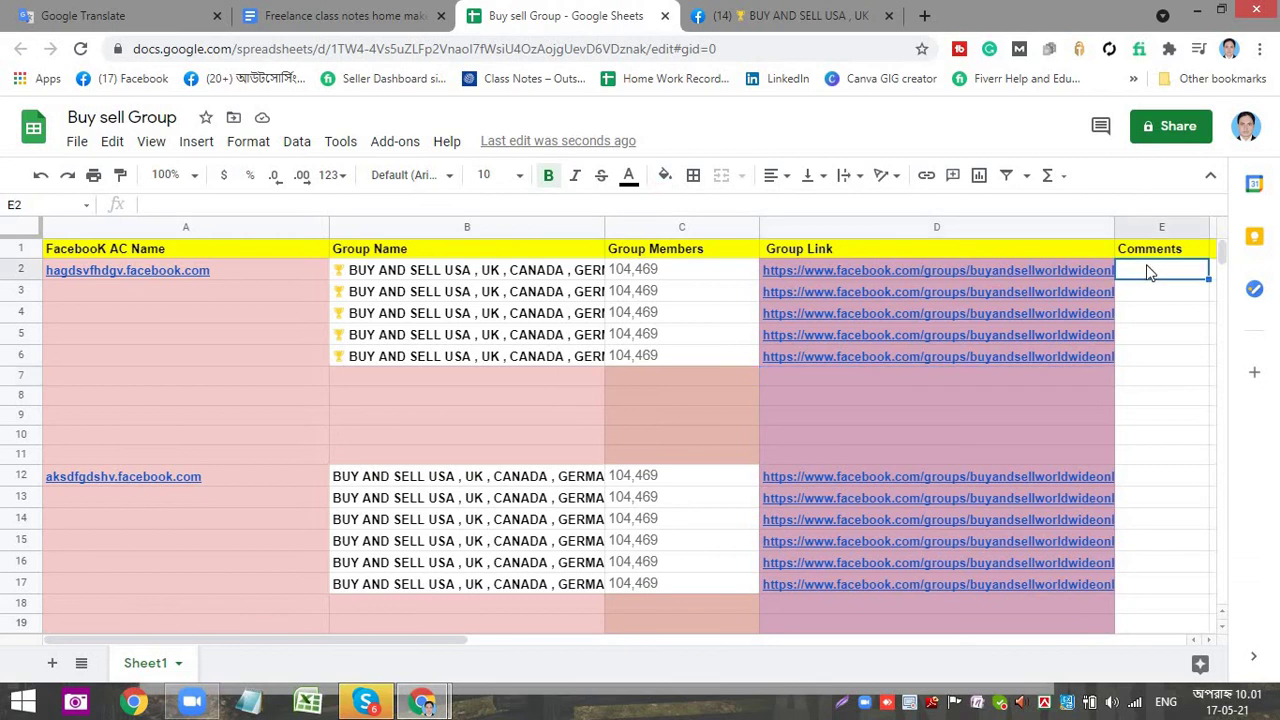
{"action": "type", "text": "ok"}
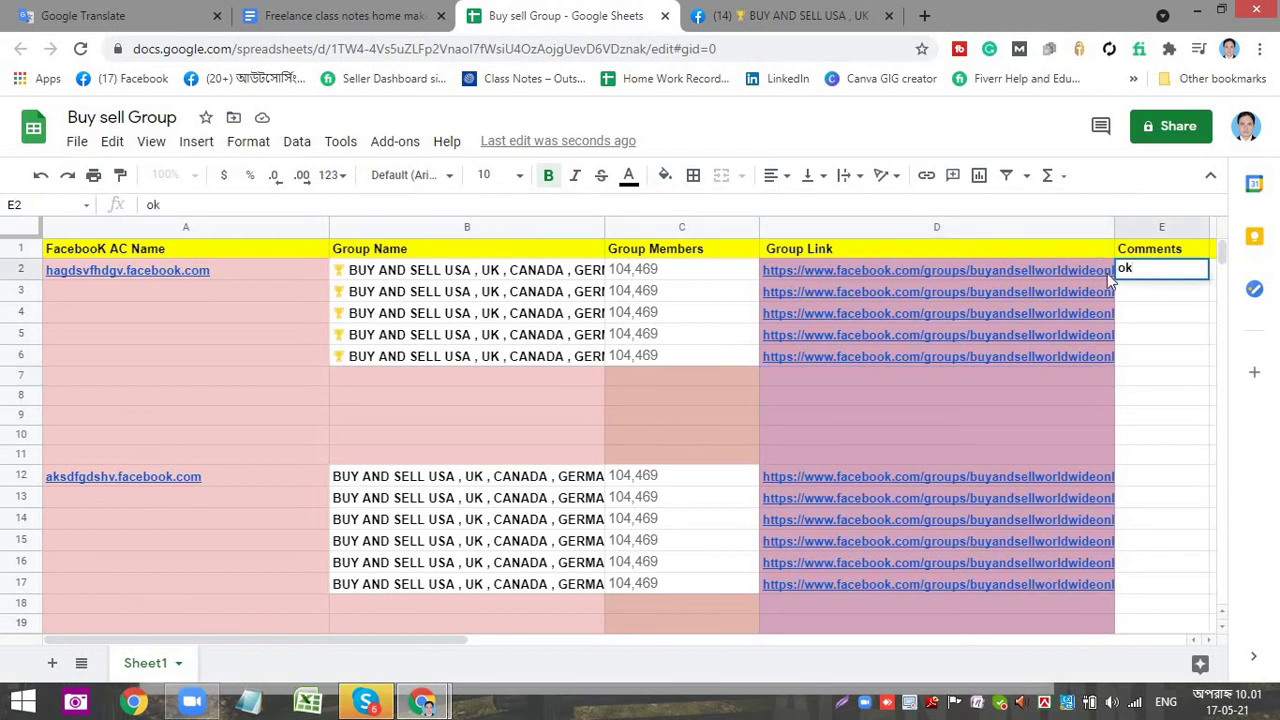
{"action": "left_click", "coordinate": [1178, 340]}
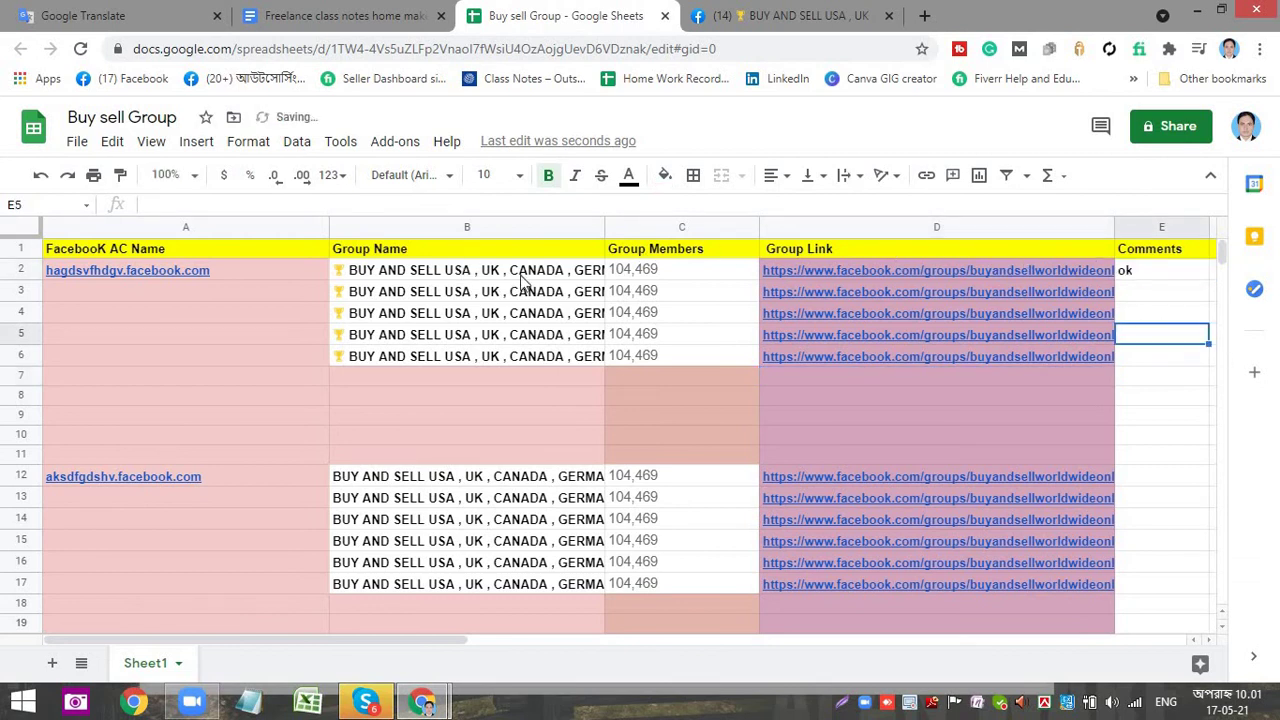
{"action": "left_click", "coordinate": [558, 276]}
{"action": "left_click", "coordinate": [653, 271]}
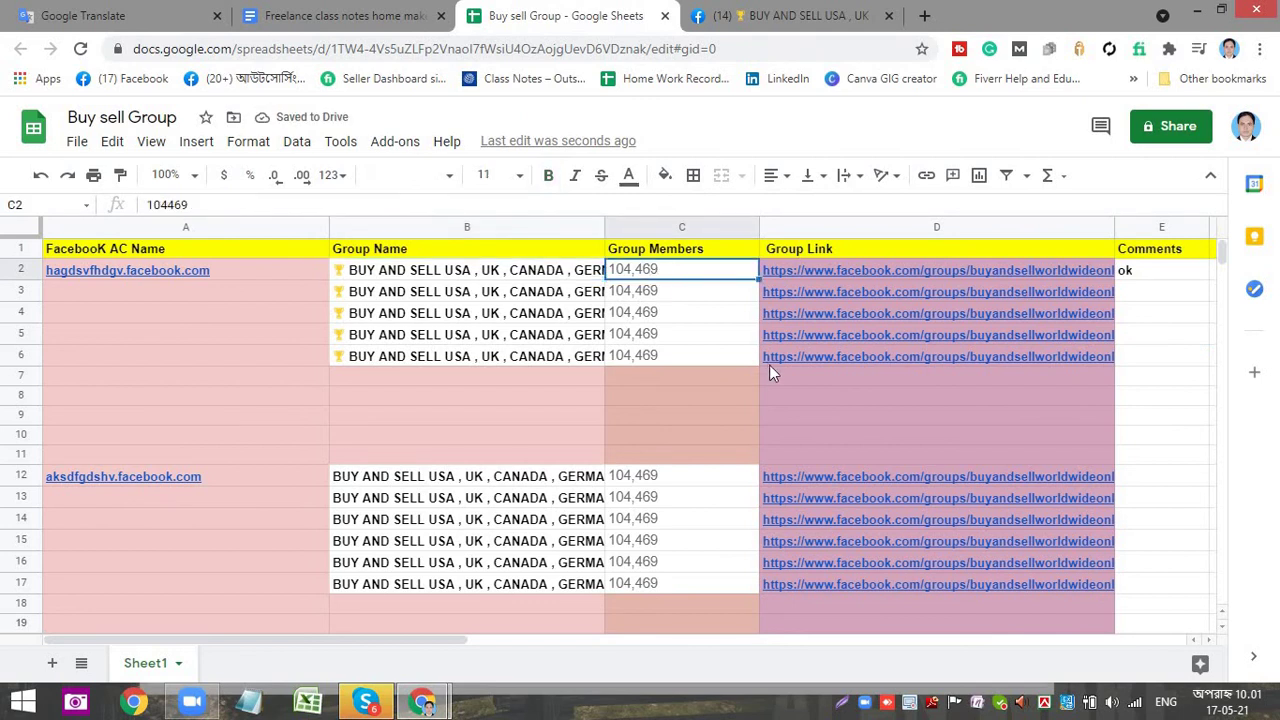
{"action": "left_click", "coordinate": [1157, 299]}
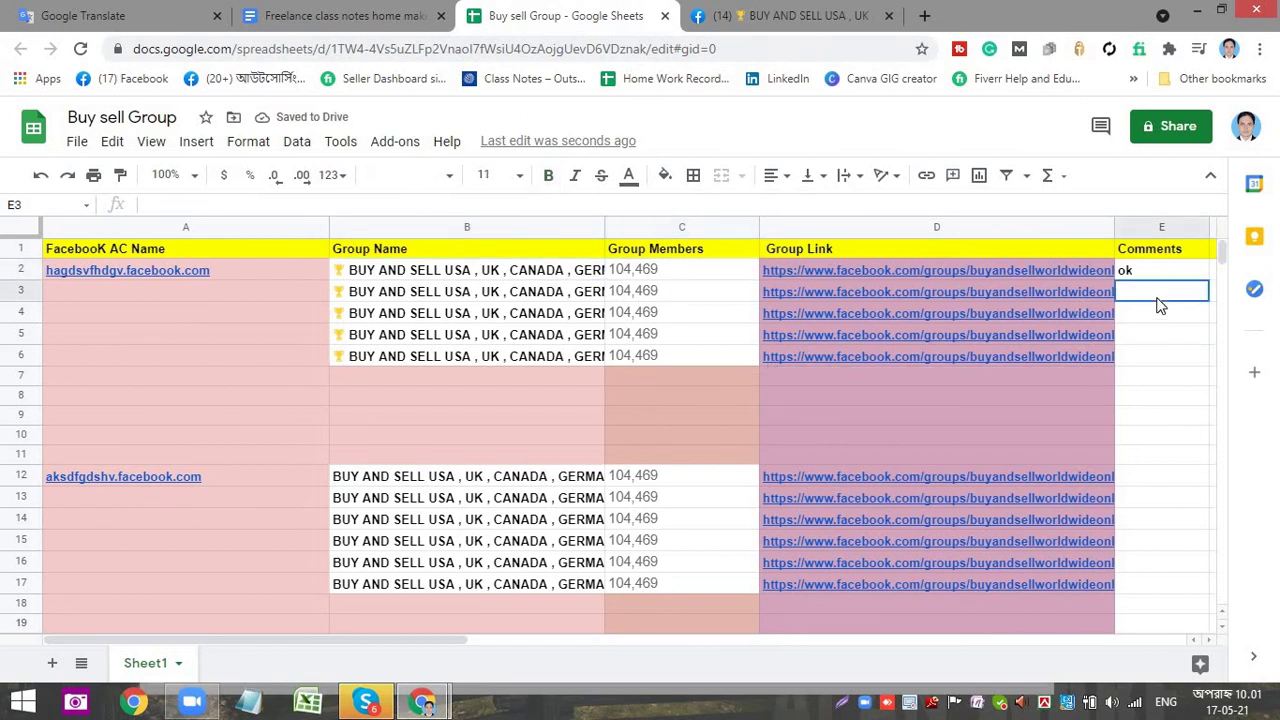
{"action": "left_click", "coordinate": [1160, 314]}
{"action": "left_click", "coordinate": [1147, 352]}
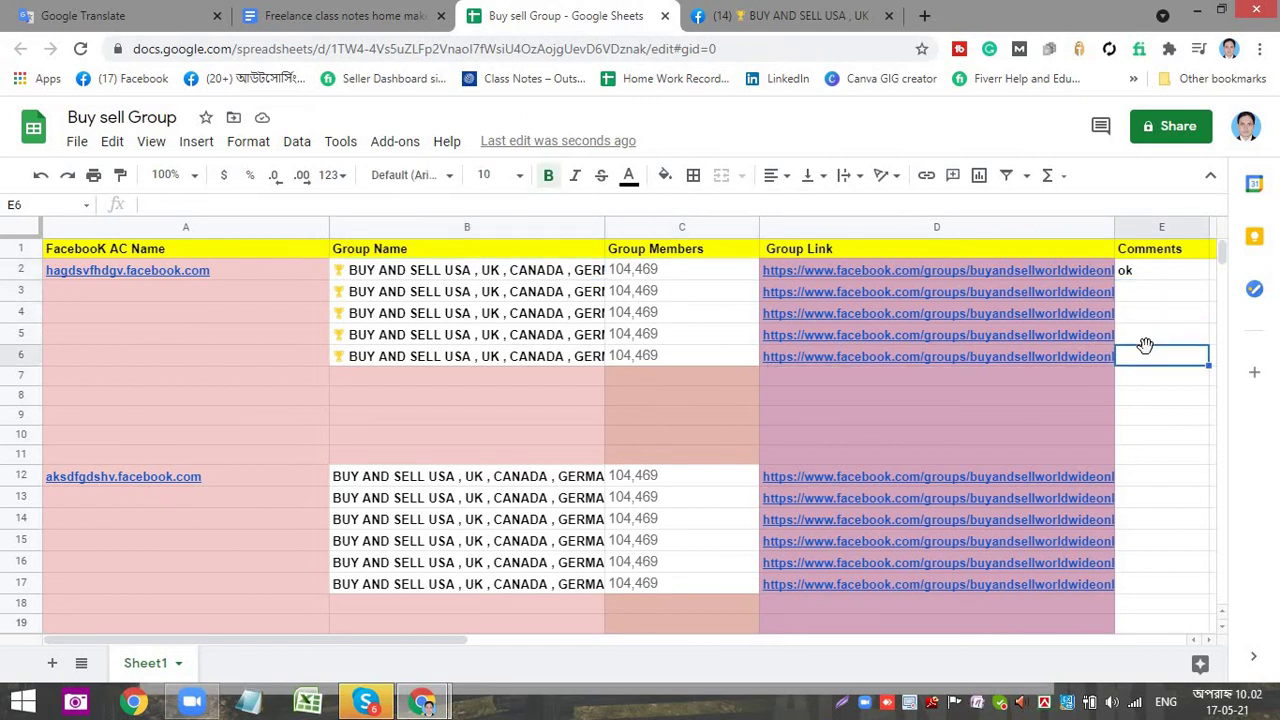
{"action": "left_click", "coordinate": [1155, 340]}
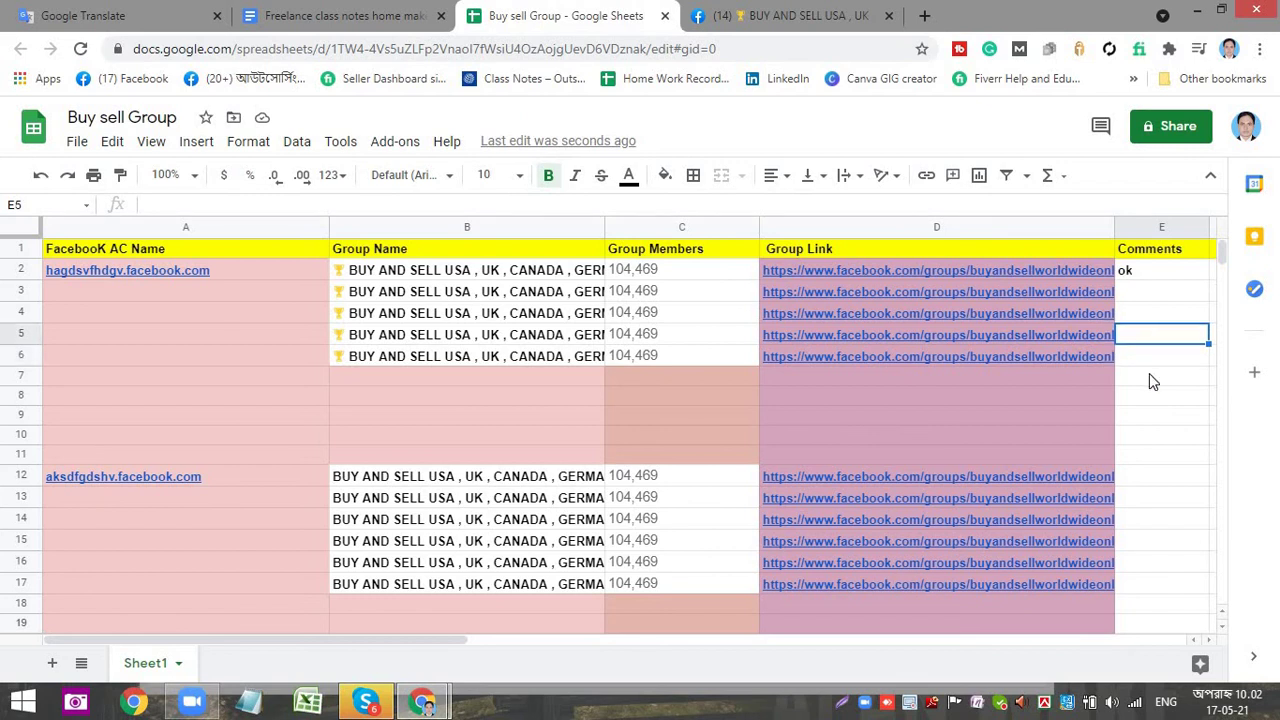
{"action": "left_click", "coordinate": [770, 12]}
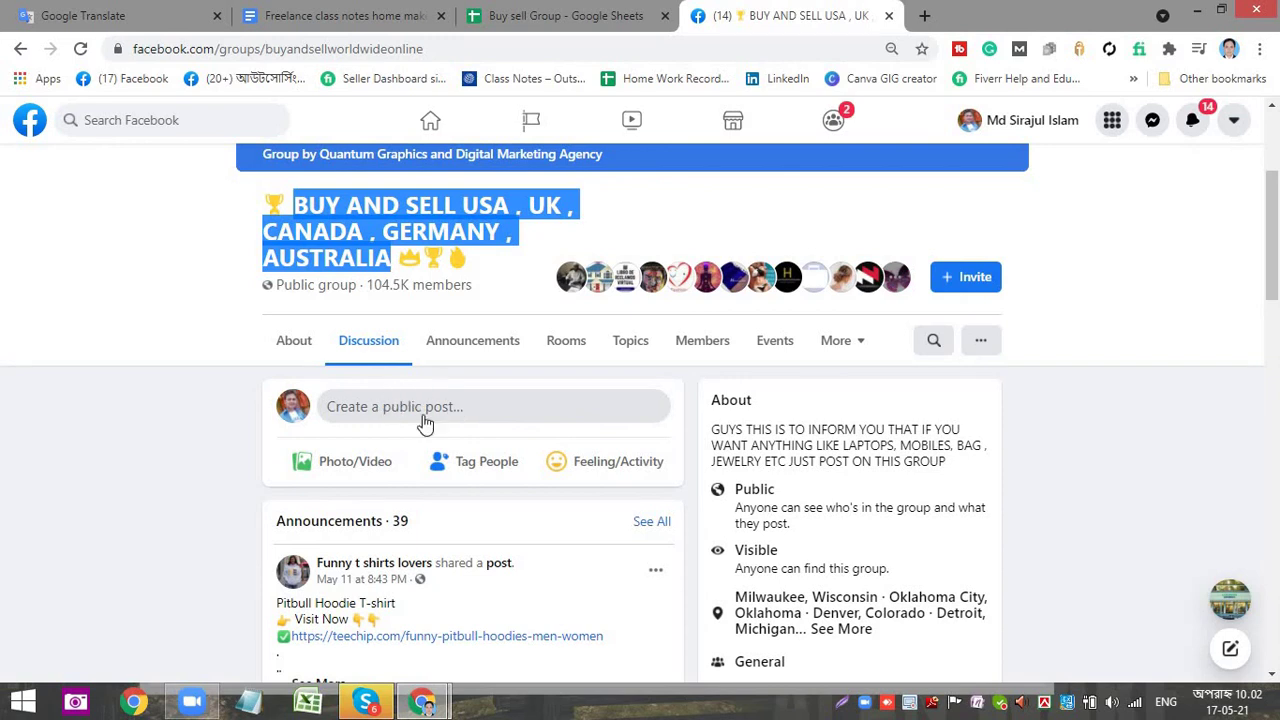
{"action": "left_click", "coordinate": [518, 276]}
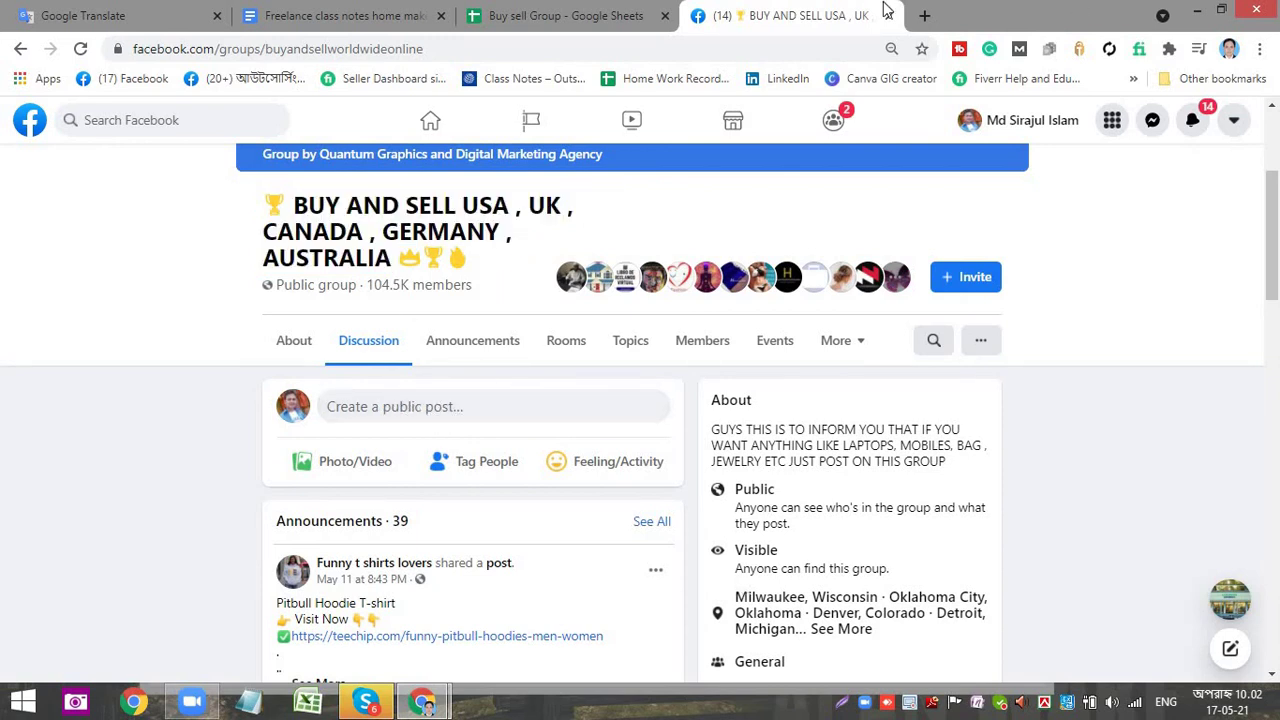
{"action": "left_click", "coordinate": [575, 15]}
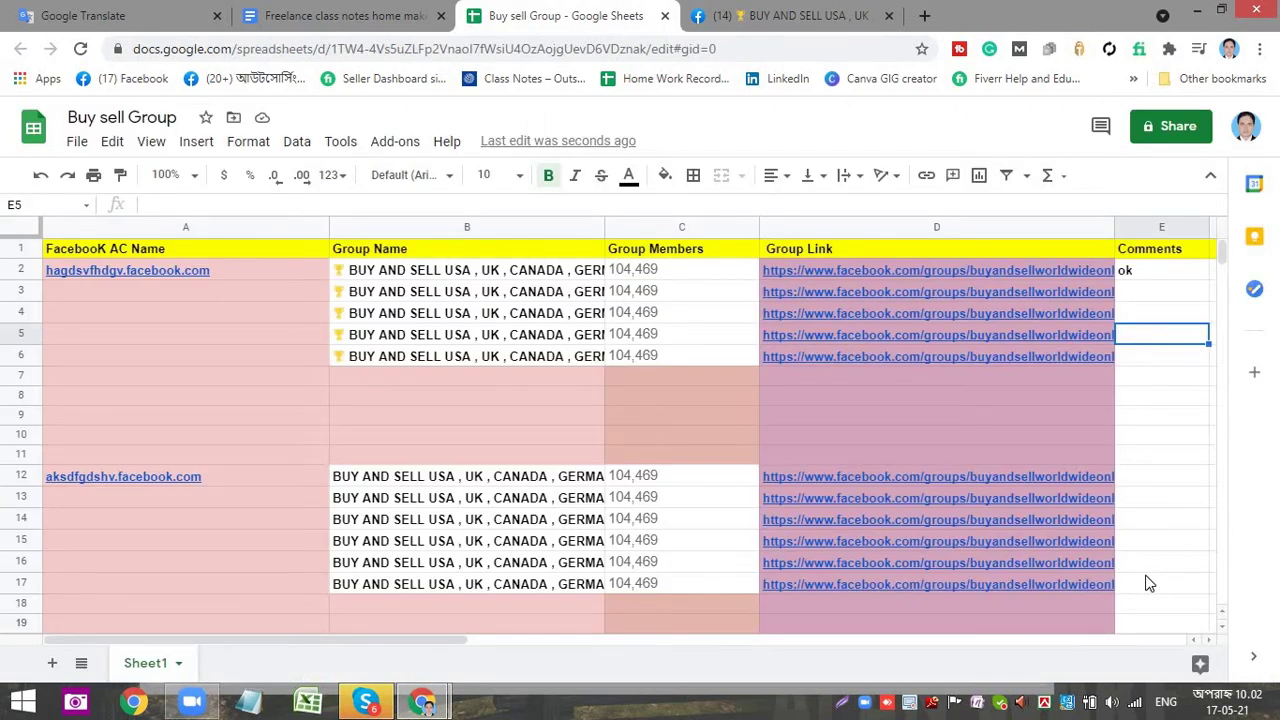
- Fill the "ok" comment from E2 down through E6 for the first account's group records
{"action": "left_click", "coordinate": [1145, 271]}
{"action": "left_click_drag", "start_coordinate": [1201, 278], "coordinate": [1207, 358]}
{"action": "left_click", "coordinate": [1200, 292]}
{"action": "left_click", "coordinate": [1202, 280]}
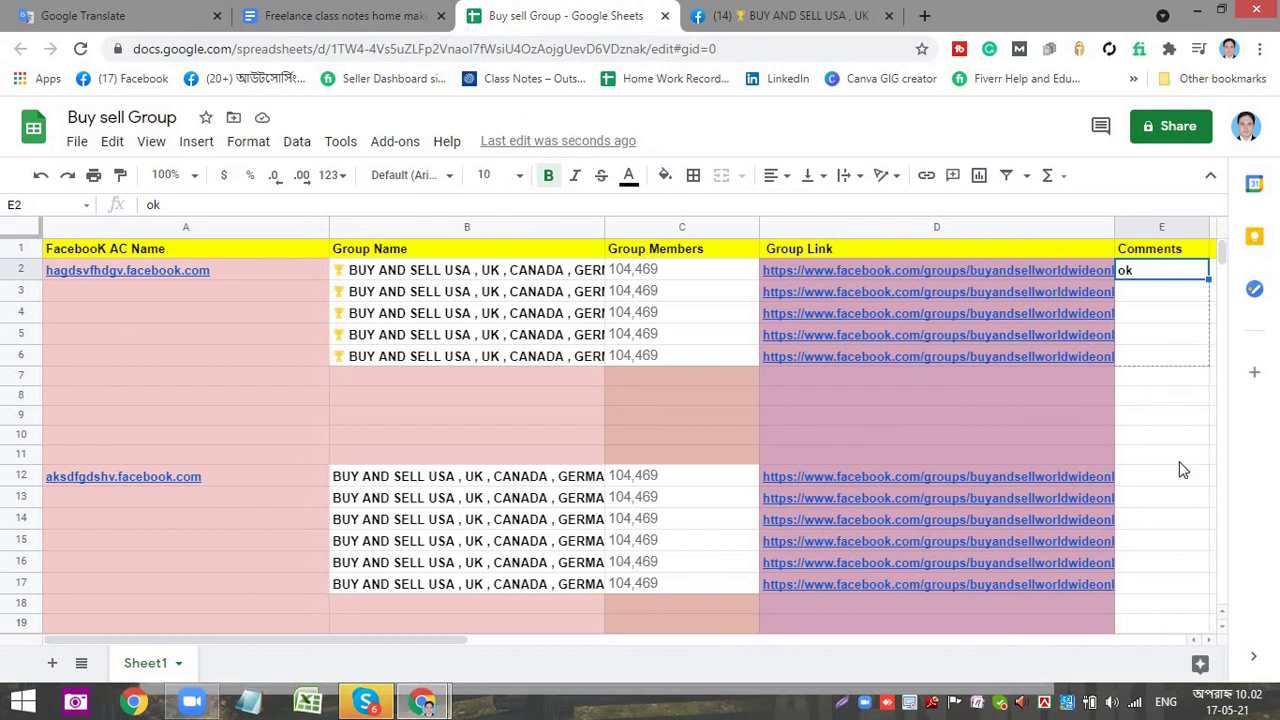
{"action": "left_click", "coordinate": [1190, 492]}
{"action": "scroll", "coordinate": [1177, 481], "scroll_direction": "down", "scroll_amount": 2}
{"action": "scroll", "coordinate": [1177, 484], "scroll_direction": "up", "scroll_amount": 2}
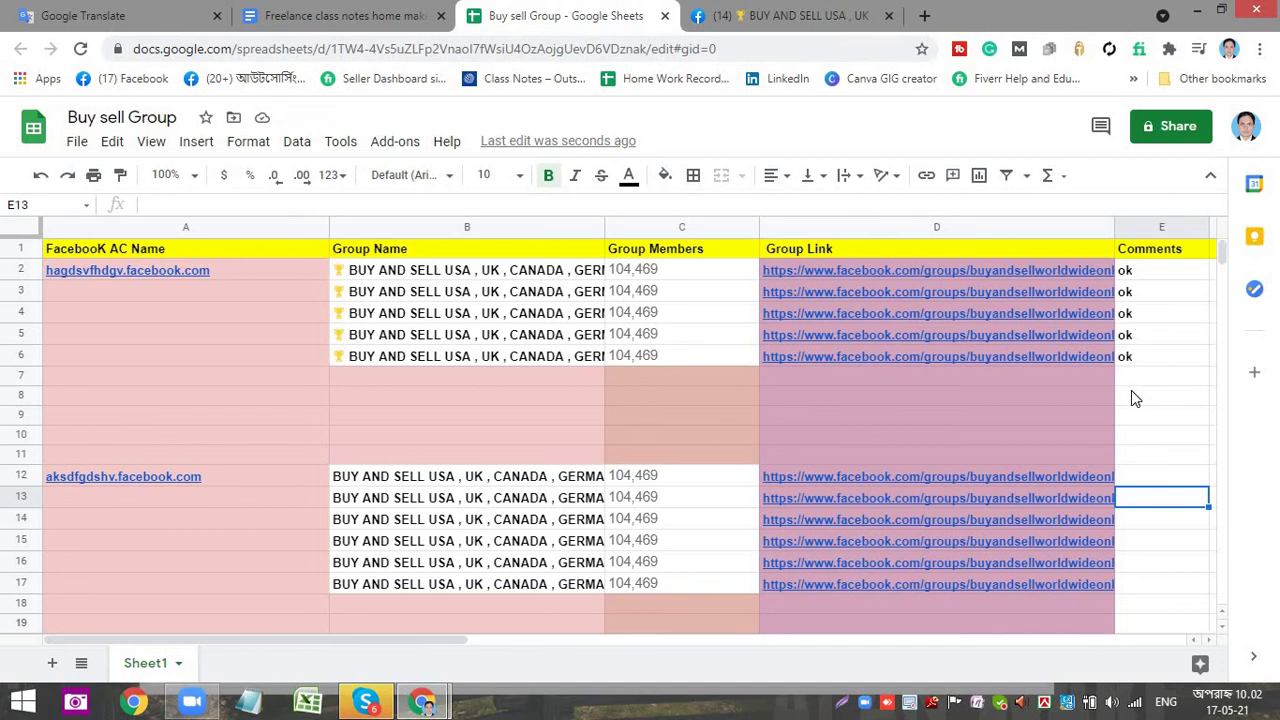
{"action": "mouse_move", "coordinate": [902, 513]}
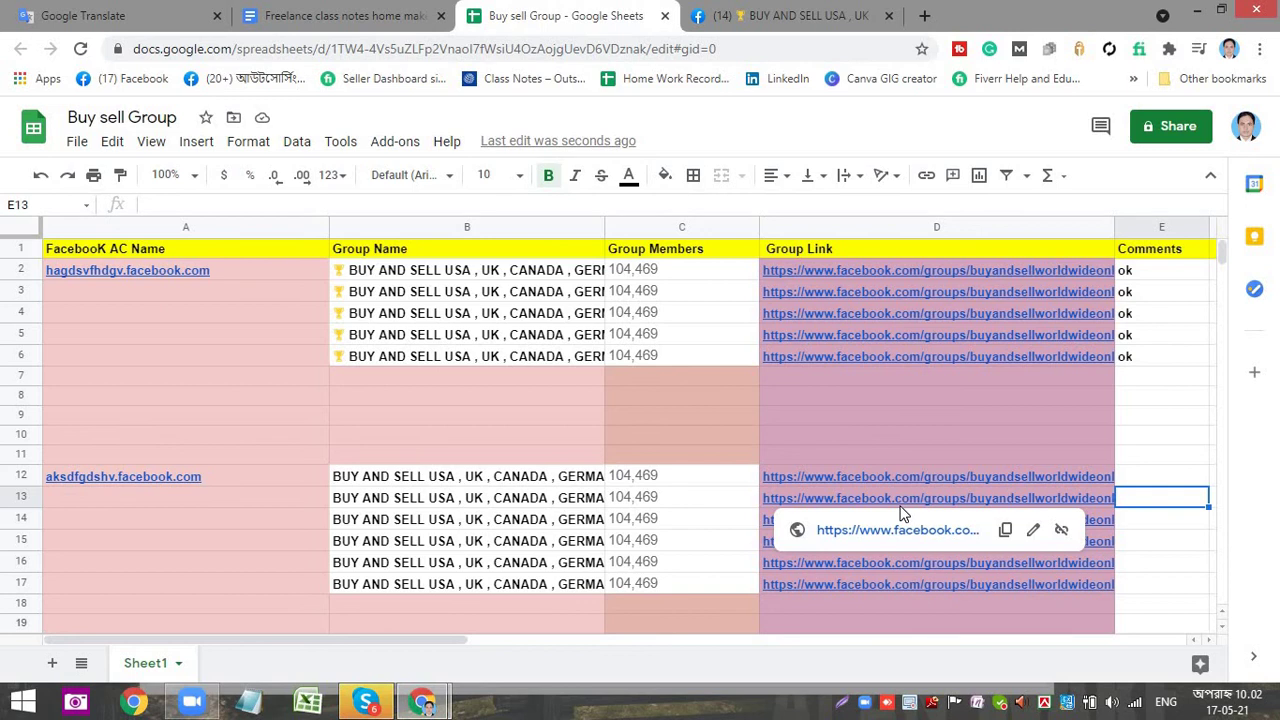
{"action": "left_click", "coordinate": [523, 400]}
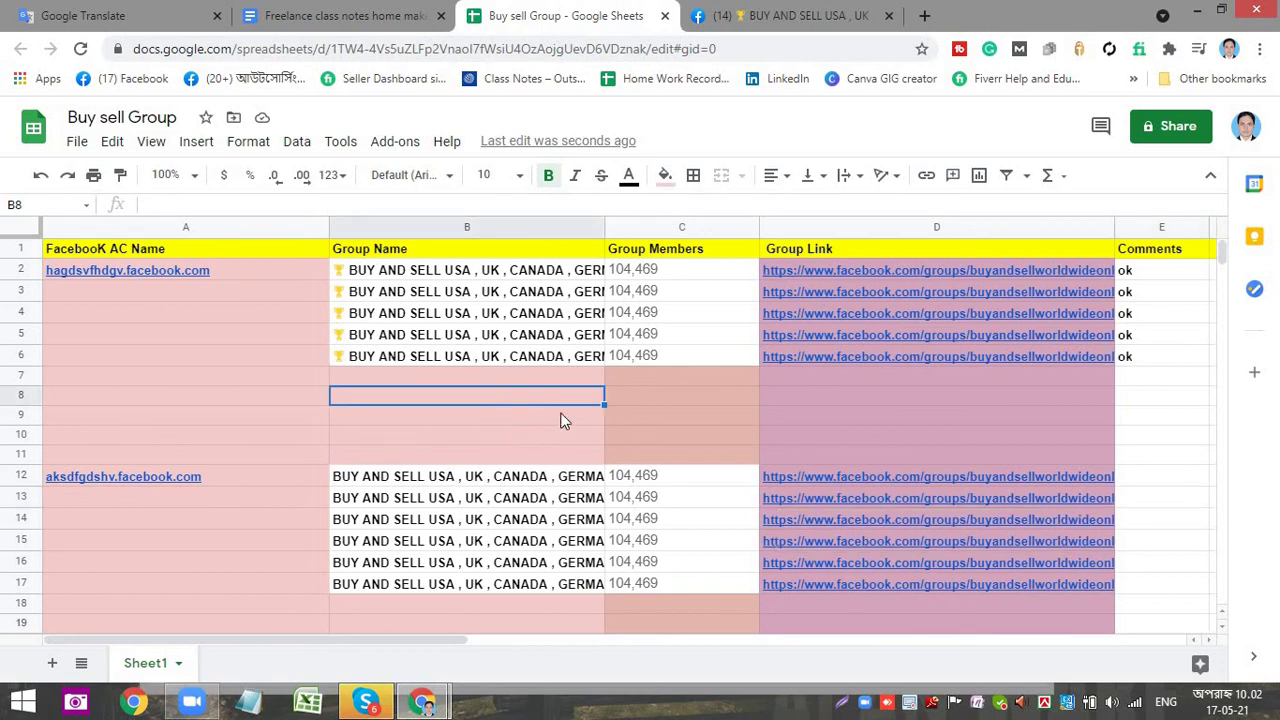
{"action": "left_click", "coordinate": [683, 377]}
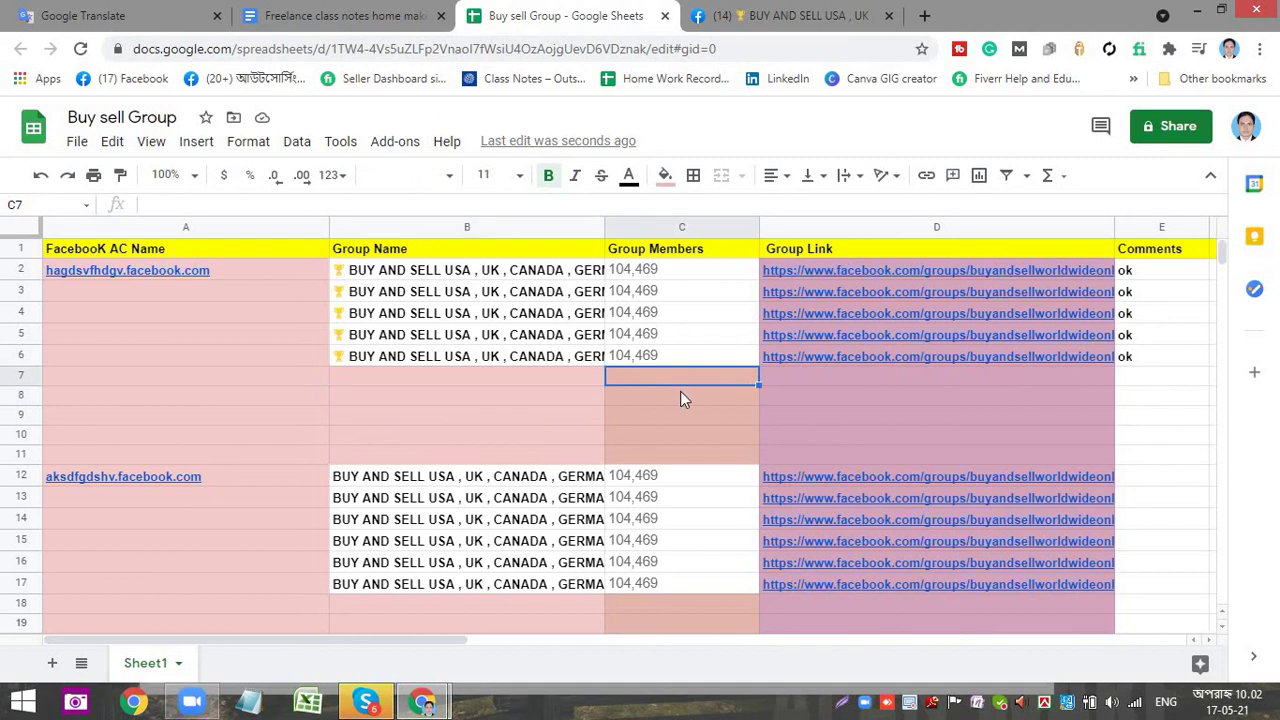
{"action": "left_click", "coordinate": [280, 358]}
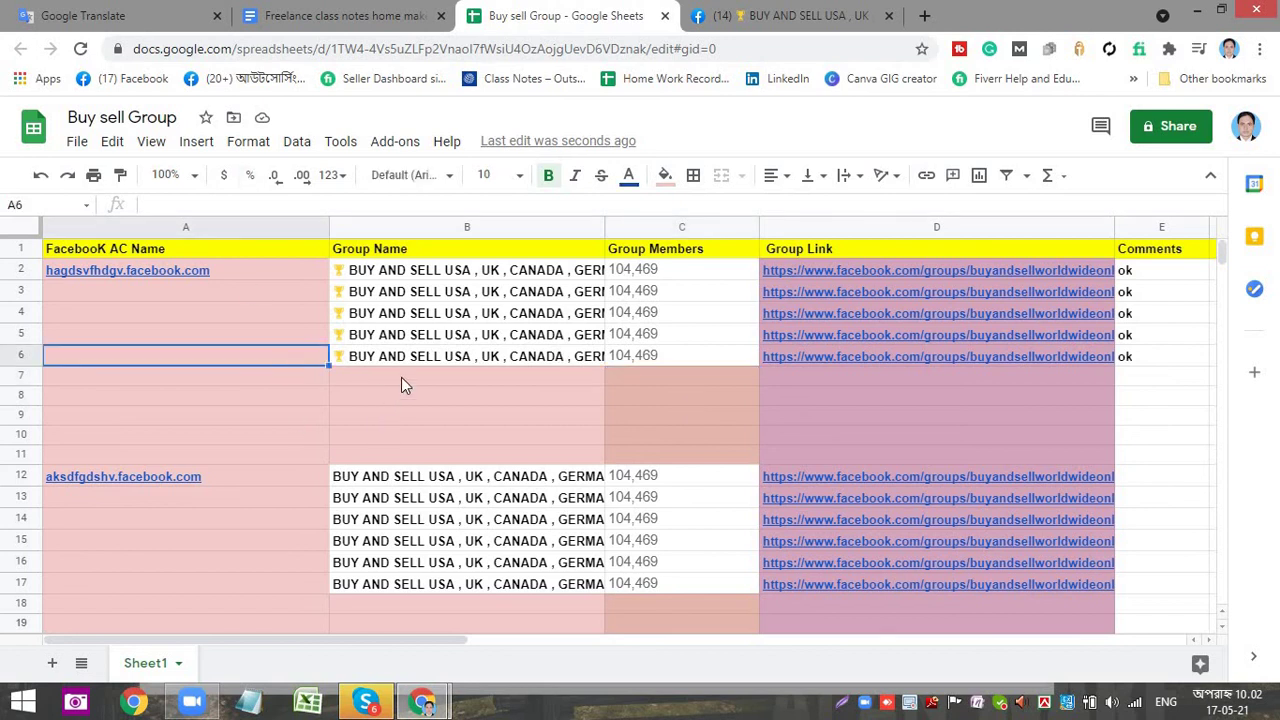
{"action": "left_click", "coordinate": [401, 378]}
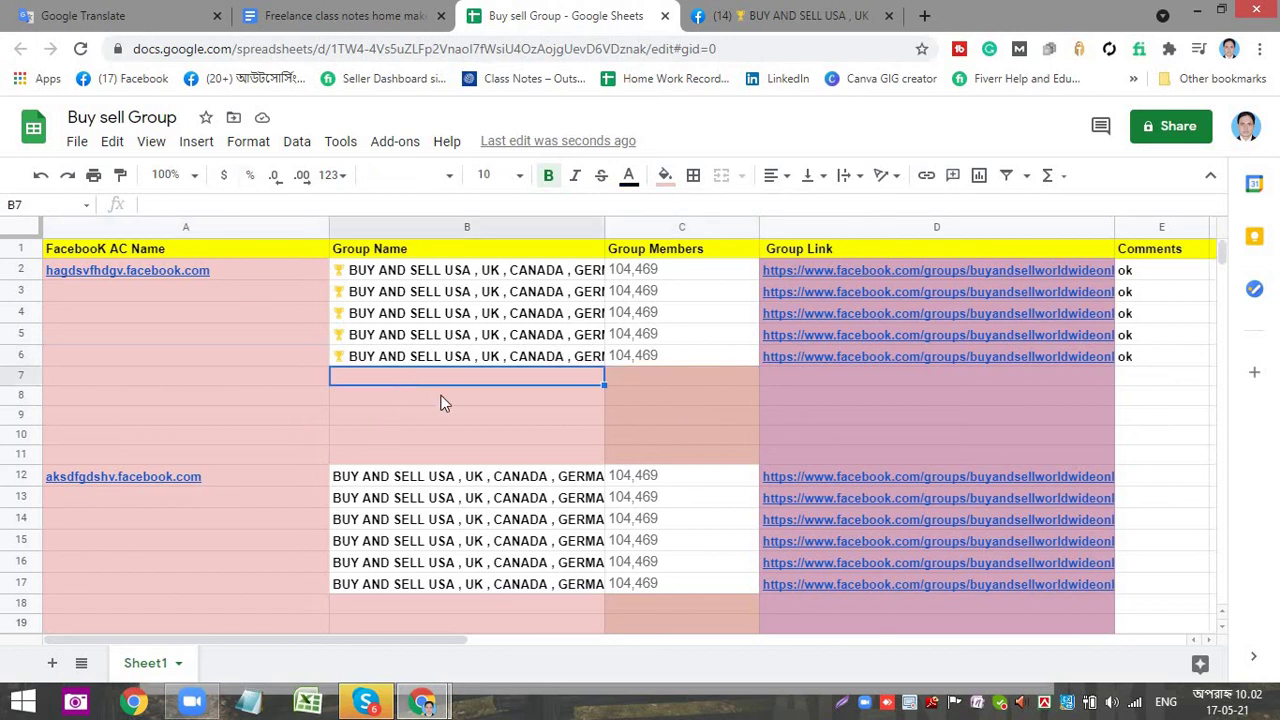
{"action": "left_click", "coordinate": [676, 377]}
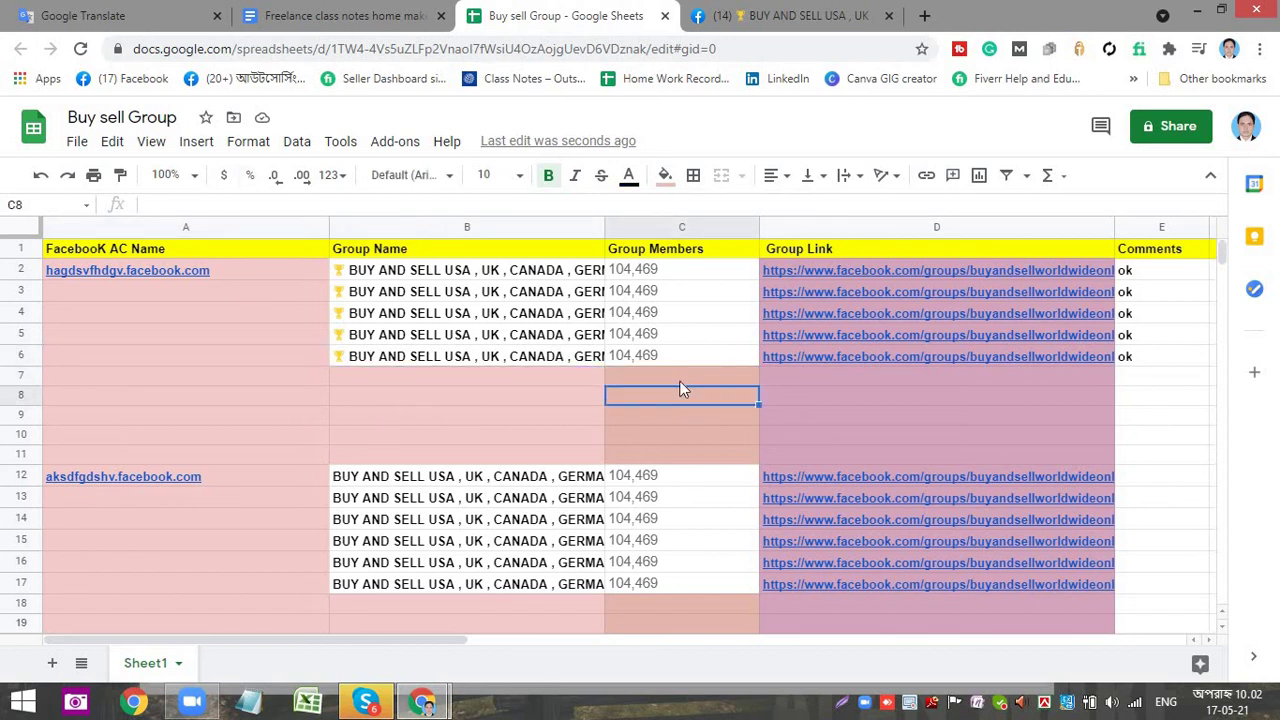
{"action": "left_click", "coordinate": [787, 20]}
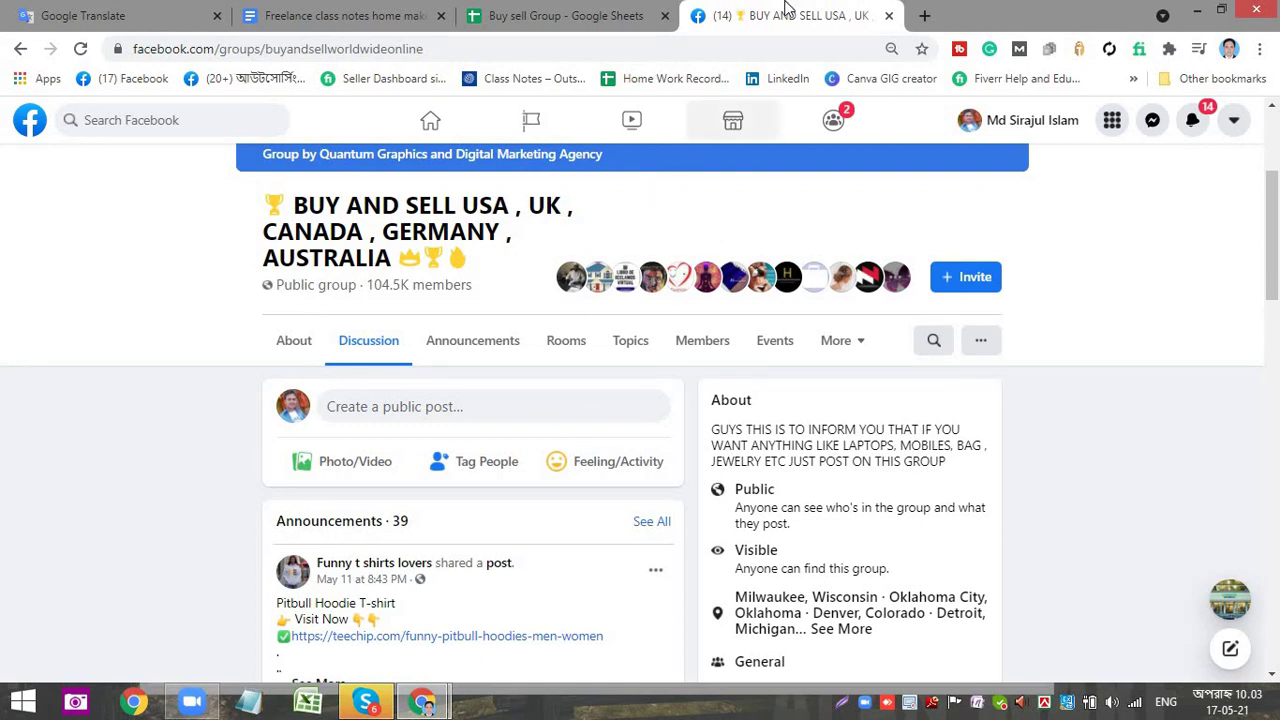
{"action": "left_click", "coordinate": [541, 12]}
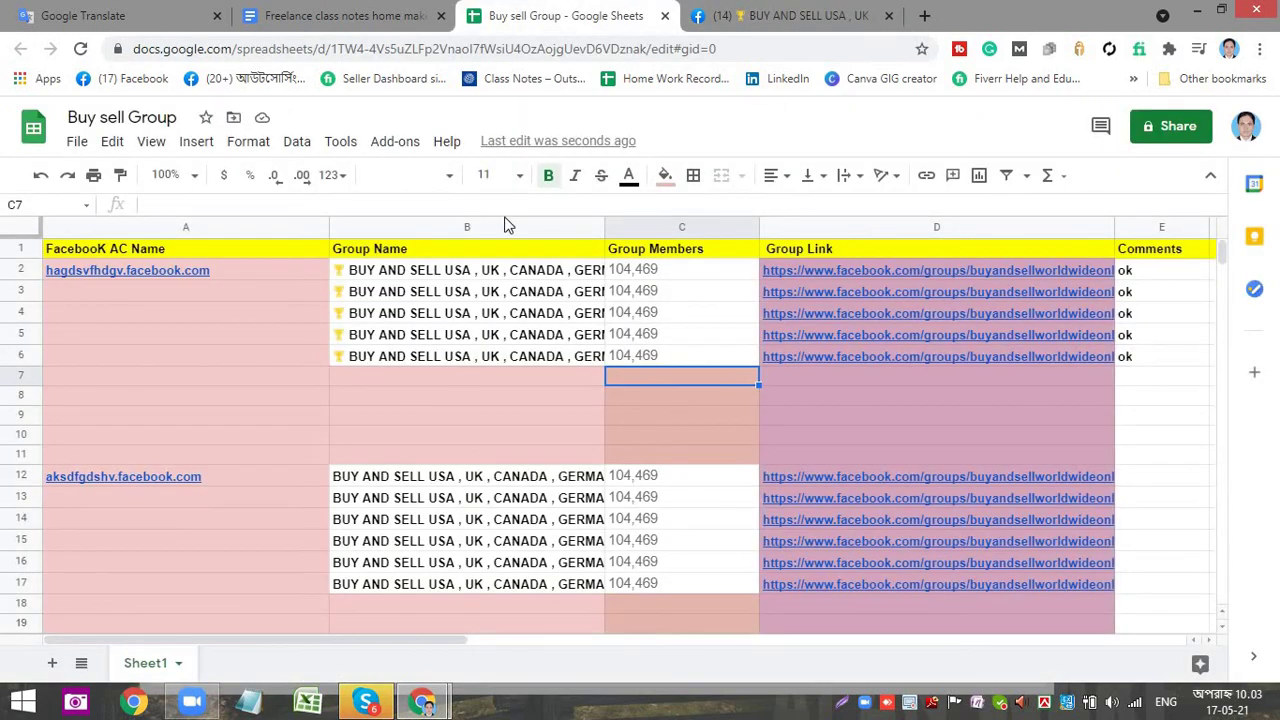
{"action": "left_click", "coordinate": [367, 279]}
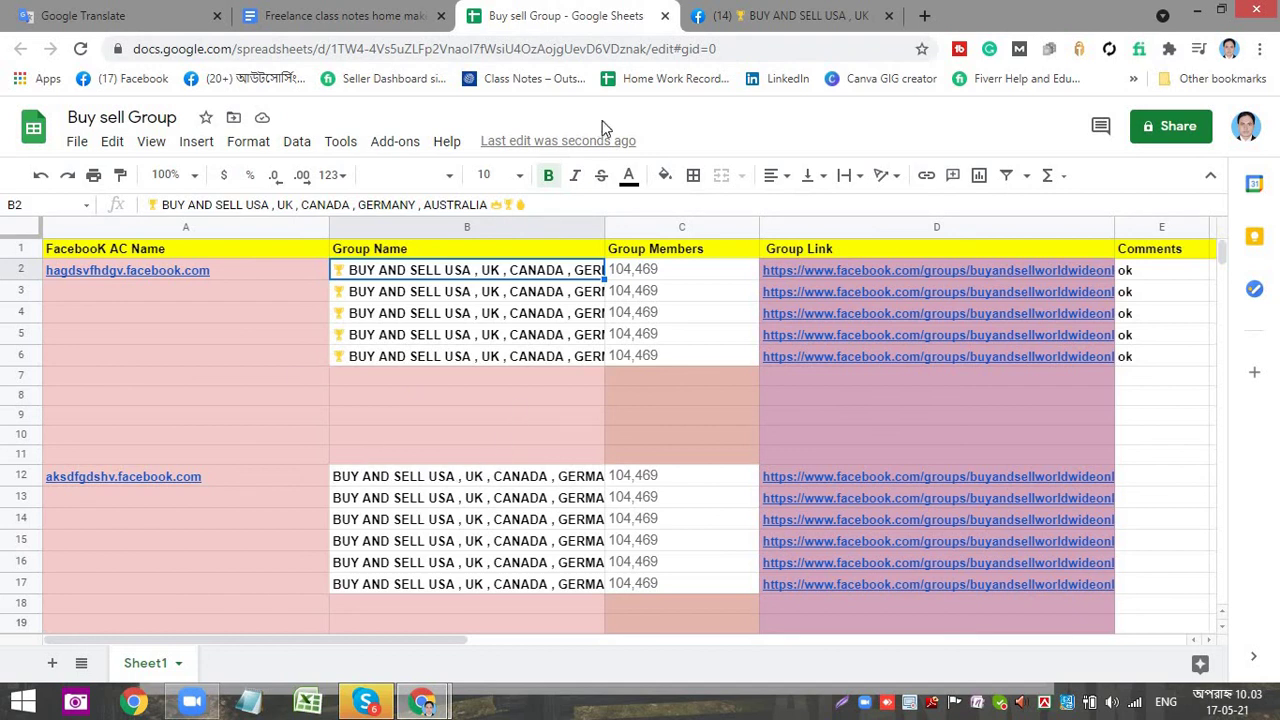
{"action": "left_click", "coordinate": [512, 386]}
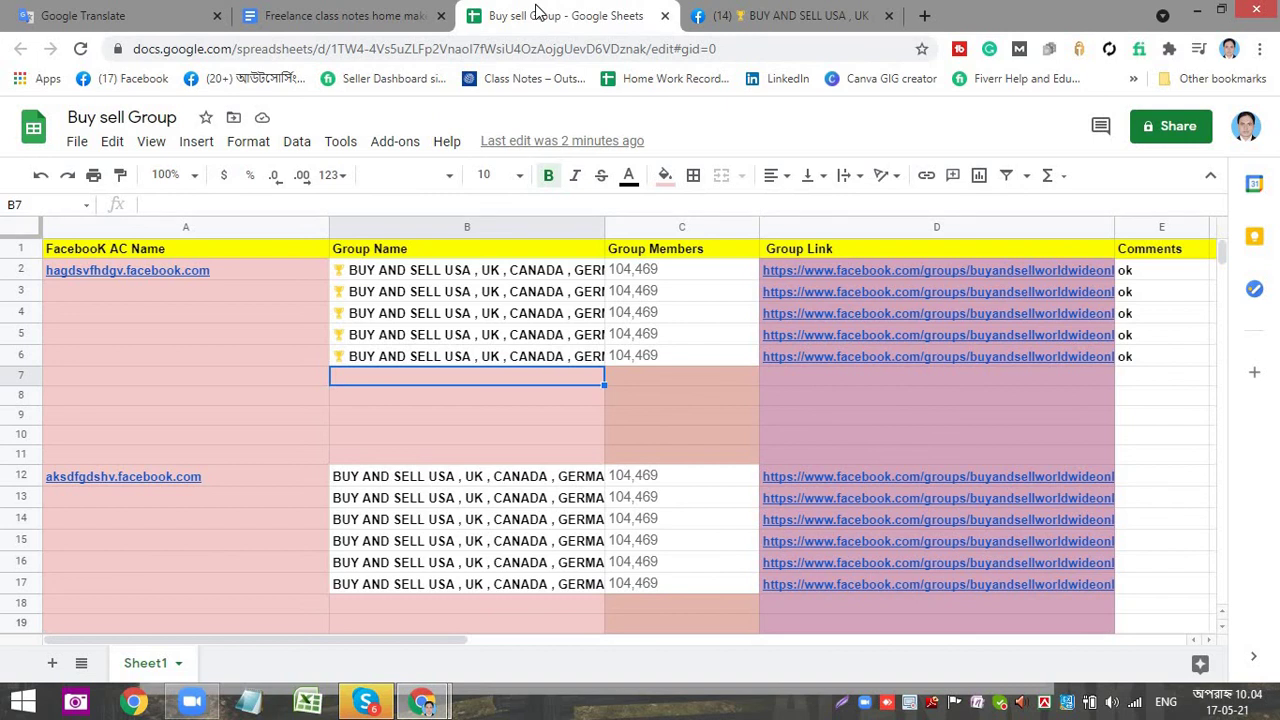
{"action": "left_click", "coordinate": [134, 360]}
{"action": "left_click", "coordinate": [686, 403]}
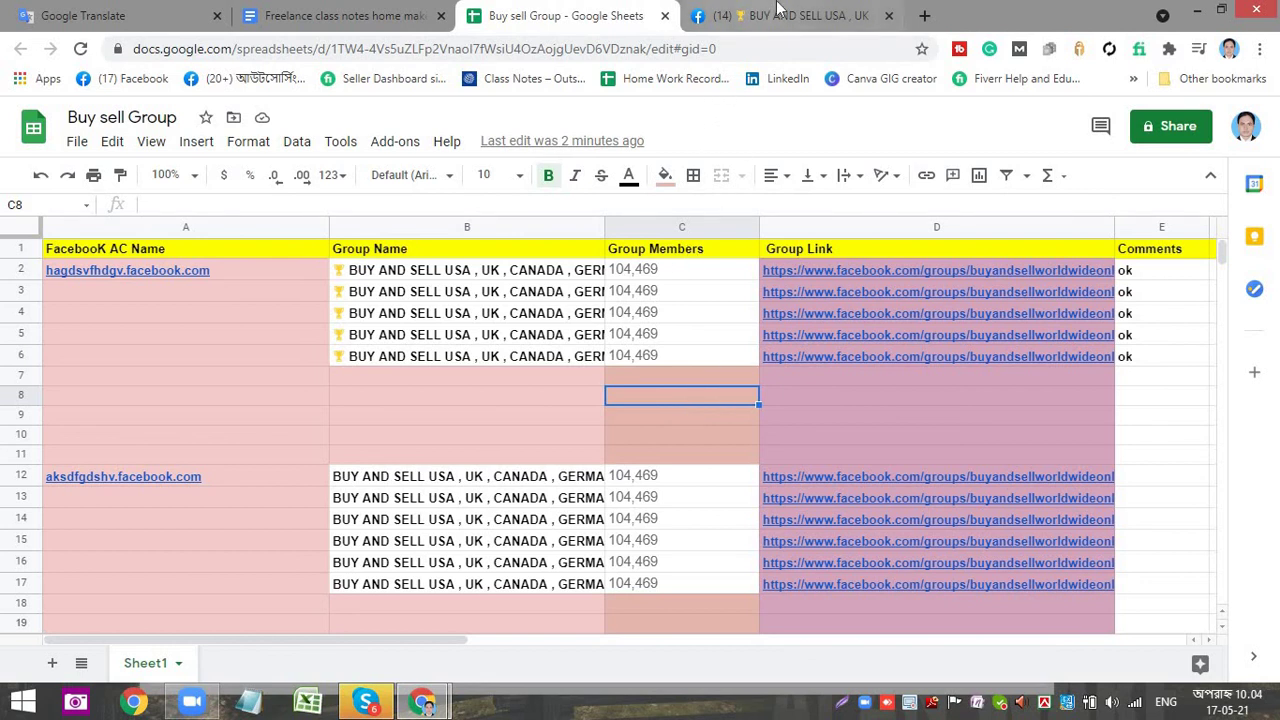
- Switch to the Freelance class notes document and look back through its earlier pages, up to the Digital marketing subjects section
{"action": "left_click", "coordinate": [745, 12]}
{"action": "left_click", "coordinate": [600, 12]}
{"action": "left_click", "coordinate": [262, 10]}
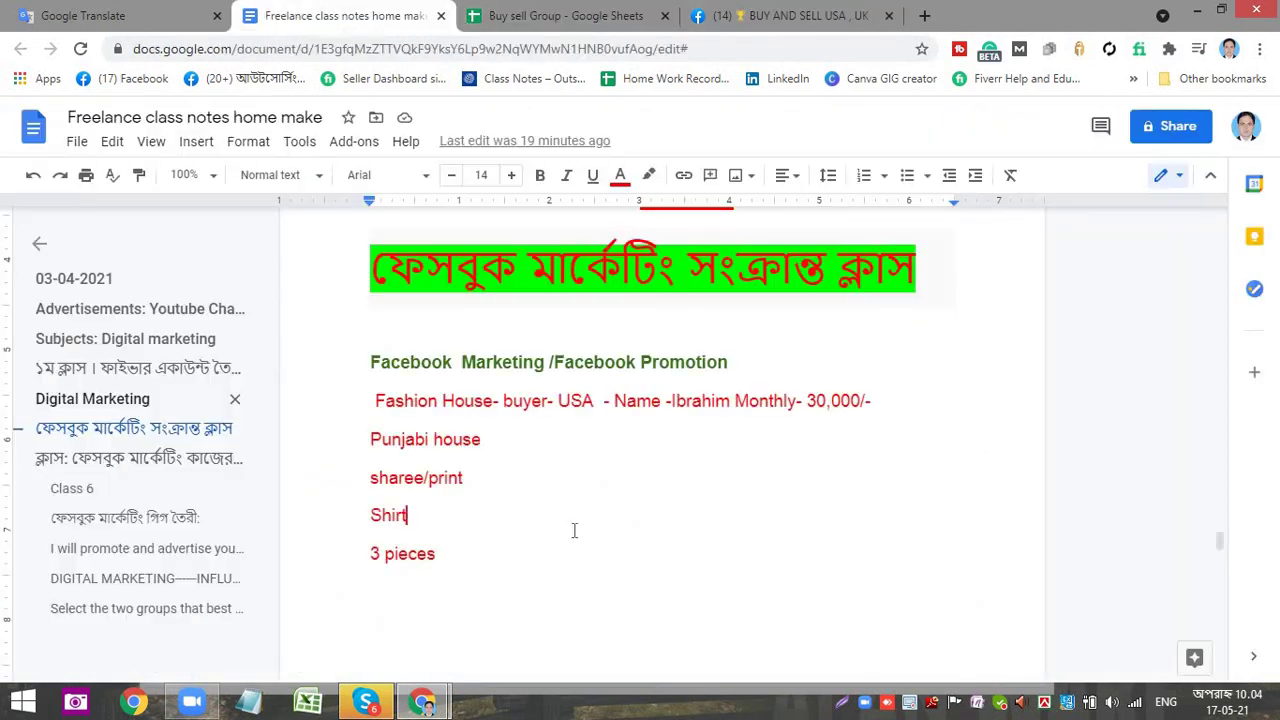
{"action": "scroll", "coordinate": [737, 478], "scroll_direction": "up", "scroll_amount": 20}
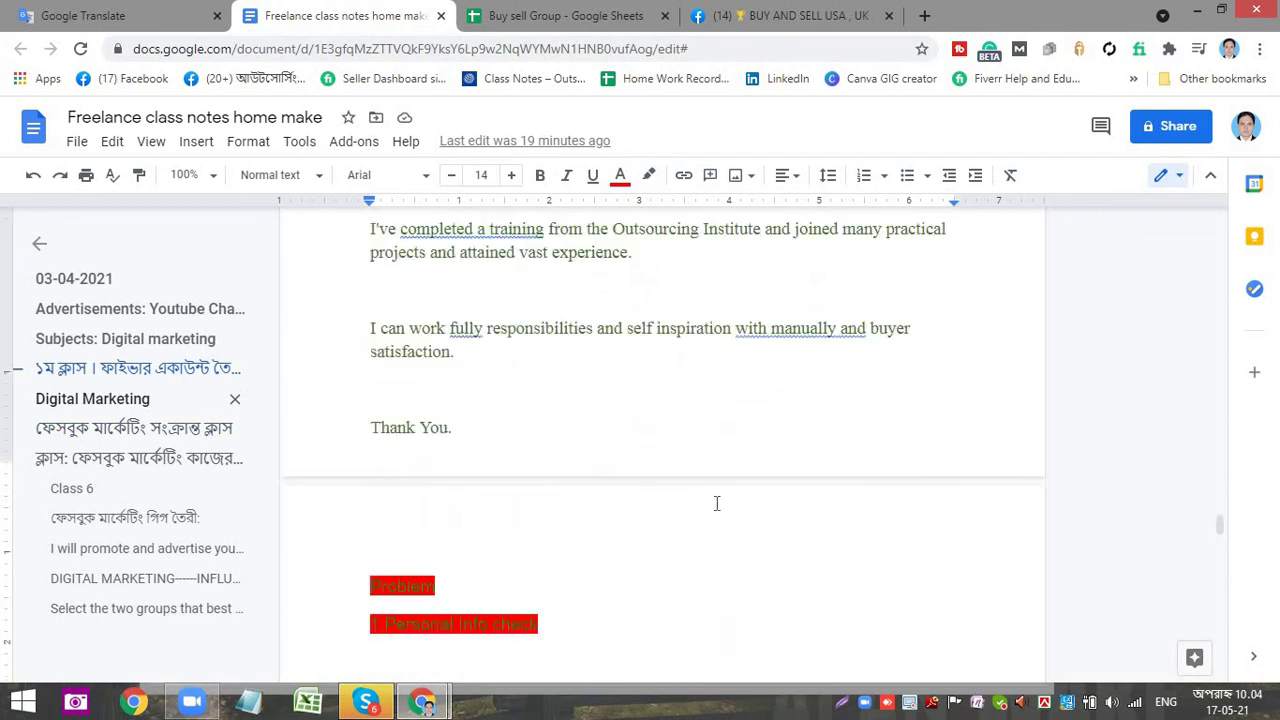
{"action": "scroll", "coordinate": [717, 502], "scroll_direction": "up", "scroll_amount": 20}
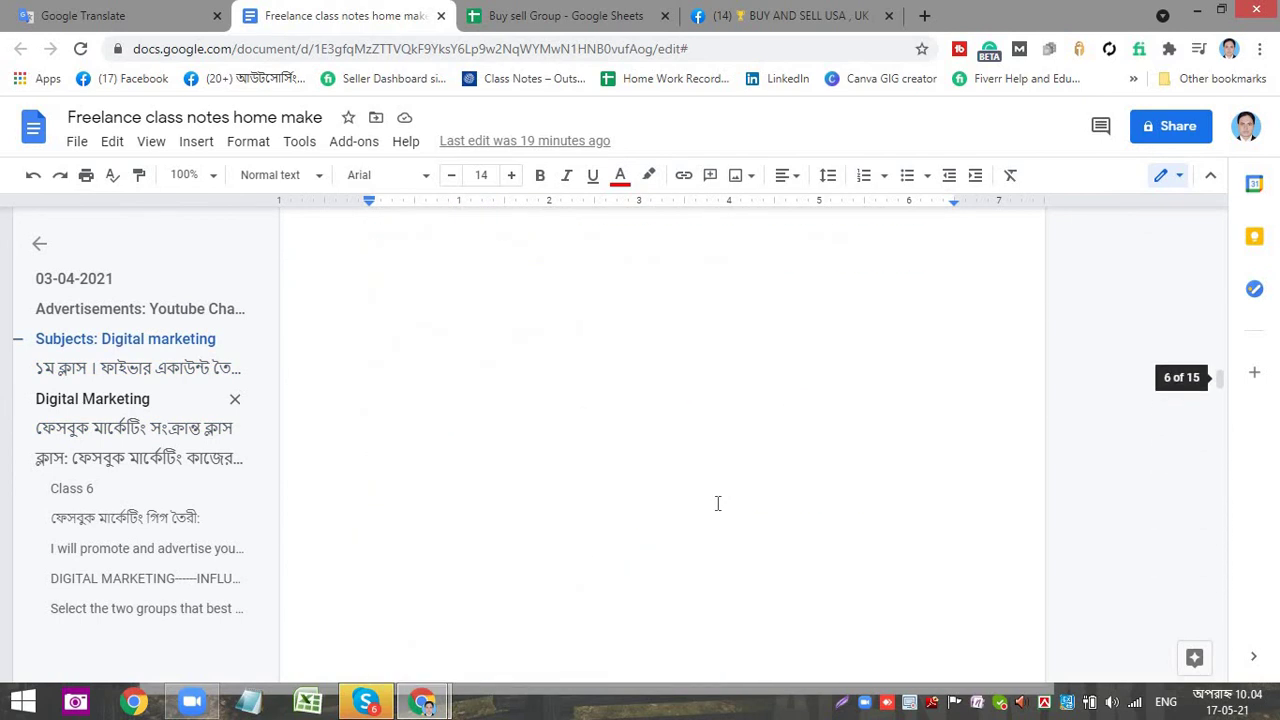
{"action": "scroll", "coordinate": [719, 512], "scroll_direction": "up", "scroll_amount": 10}
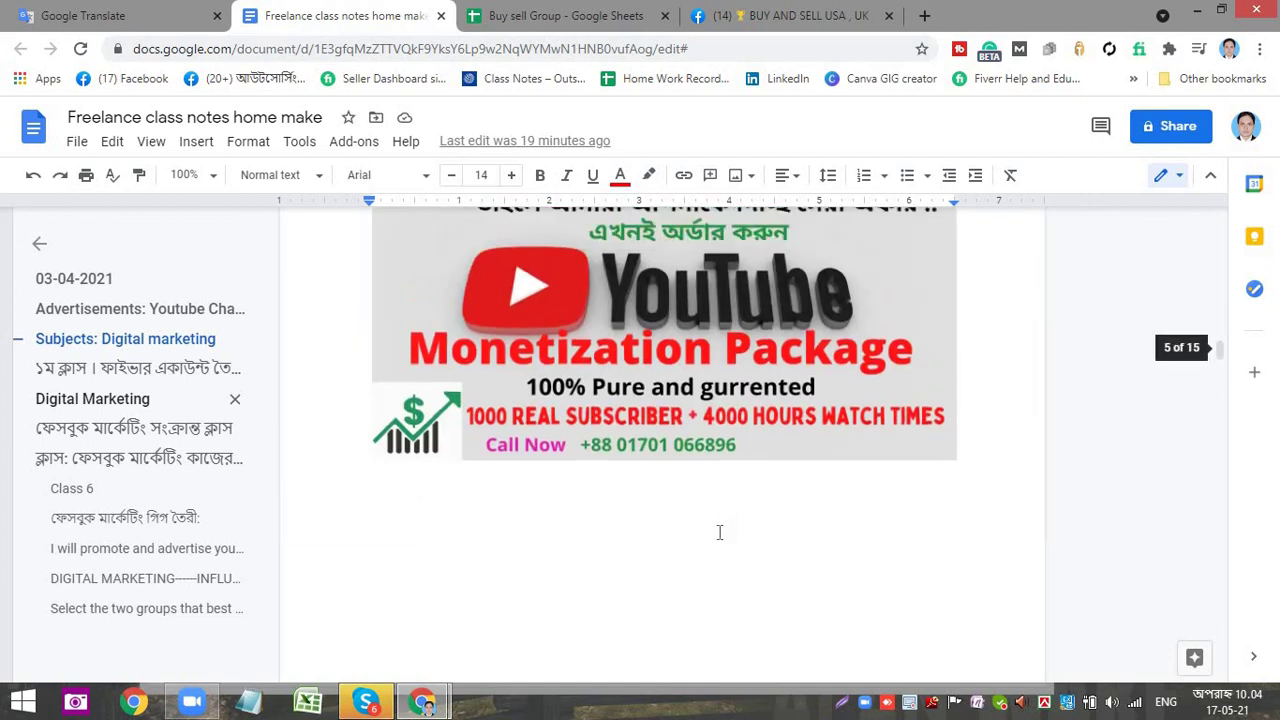